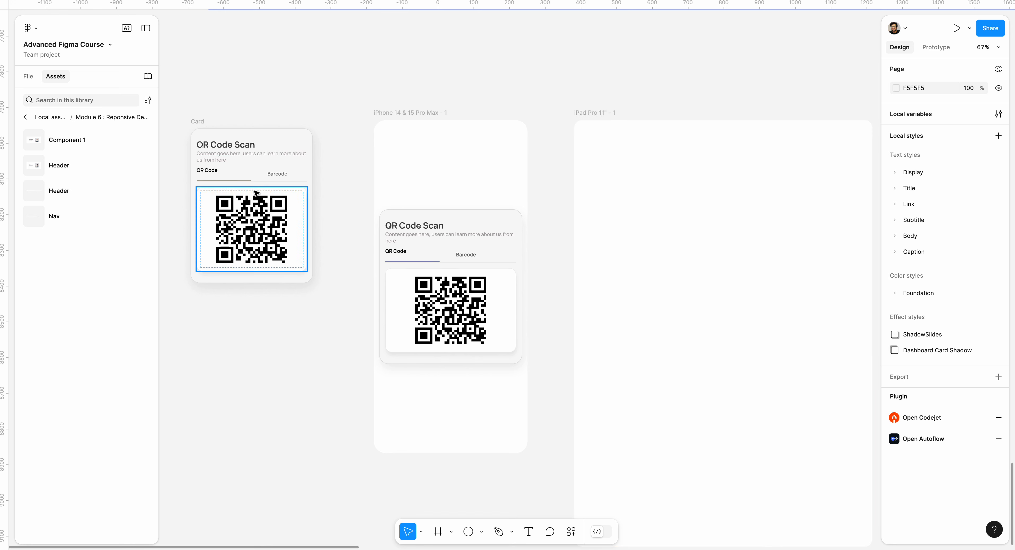
# Step: Copy the standalone QR Code Scan card into the iPad Pro frame and duplicate the copy twice
pyautogui.click(202, 124)
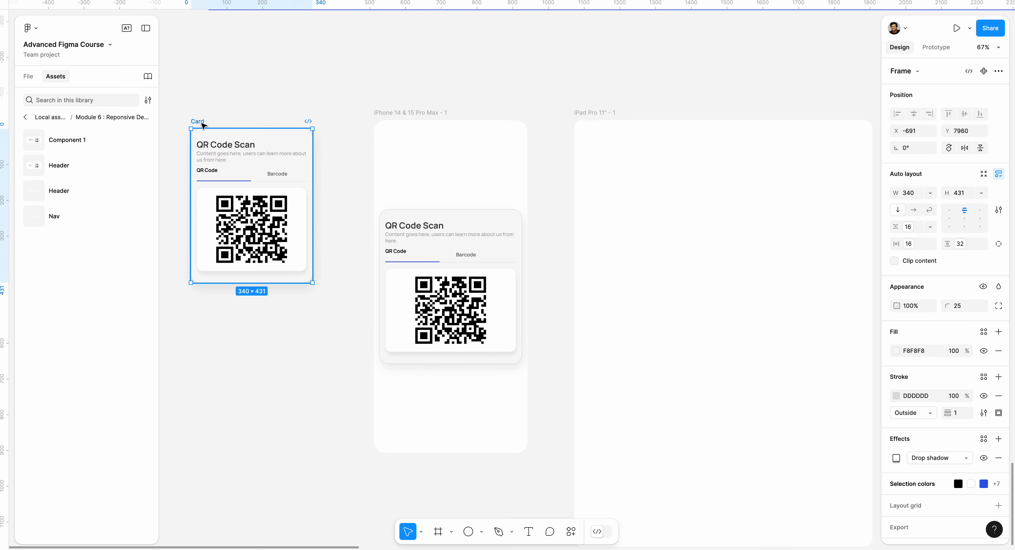
pyautogui.moveTo(203, 125); pyautogui.dragTo(640, 276)
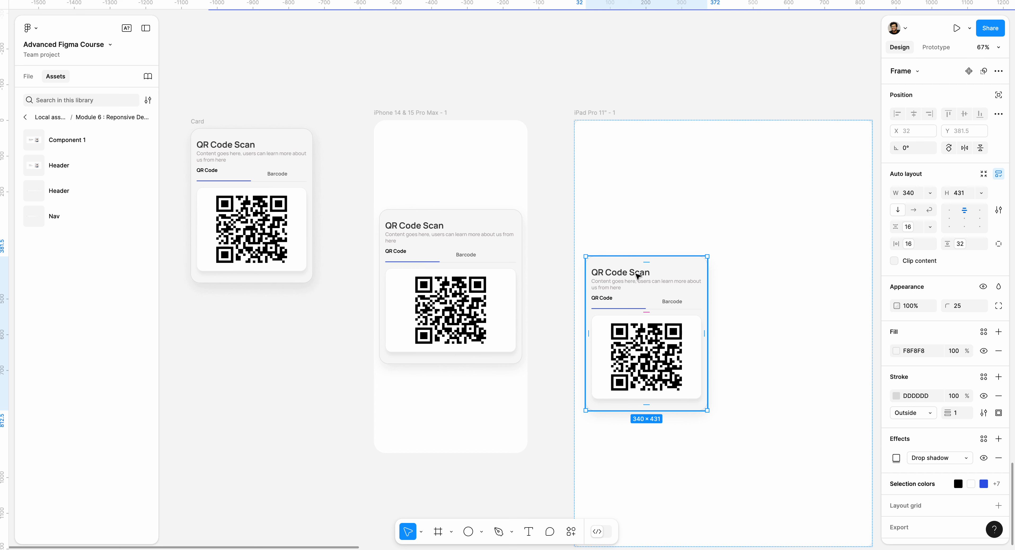
pyautogui.hotkey('ctrl', 'd')
pyautogui.hotkey('ctrl', 'd')
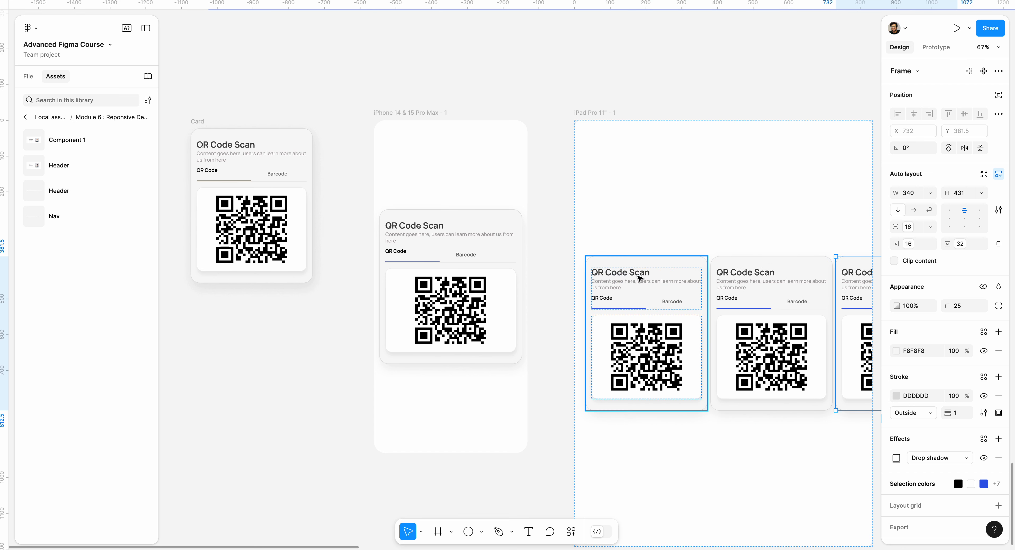
# Step: Delete the third card copy that overflows the iPad Pro frame
pyautogui.click(772, 279)
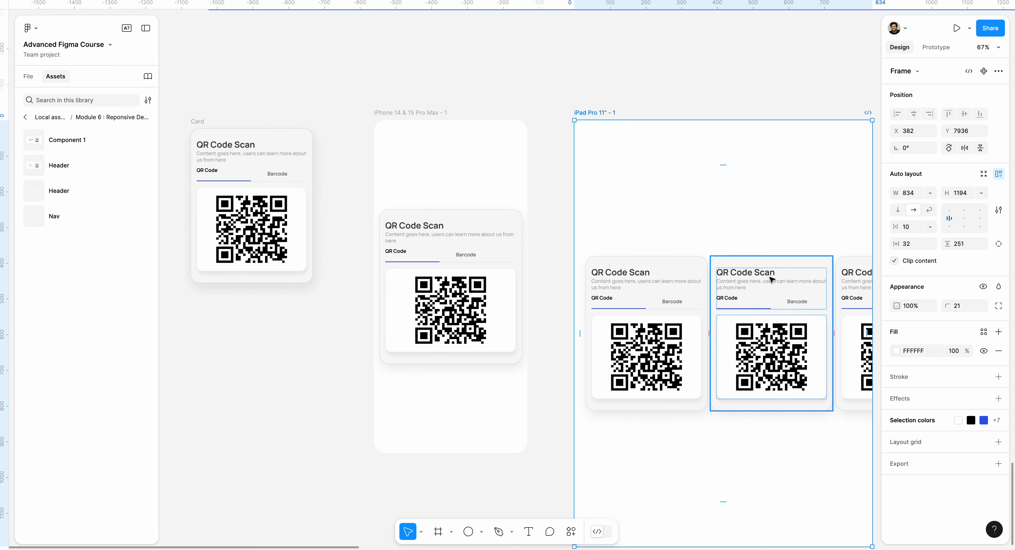
pyautogui.click(686, 286)
pyautogui.keyDown('shift'); pyautogui.click(812, 290); pyautogui.keyUp('shift')
pyautogui.keyDown('shift'); pyautogui.click(844, 291); pyautogui.keyUp('shift')
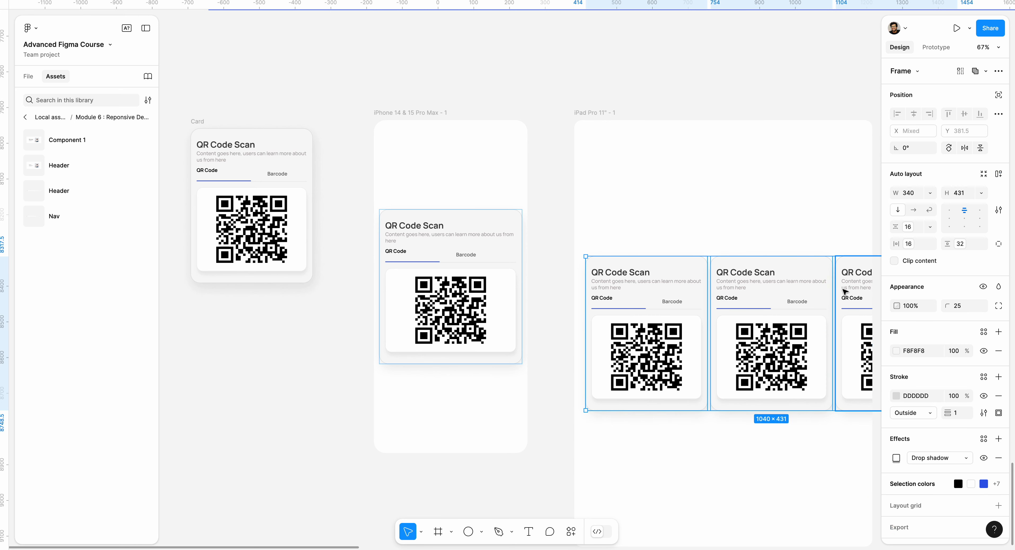
pyautogui.click(845, 292)
pyautogui.press('Delete')
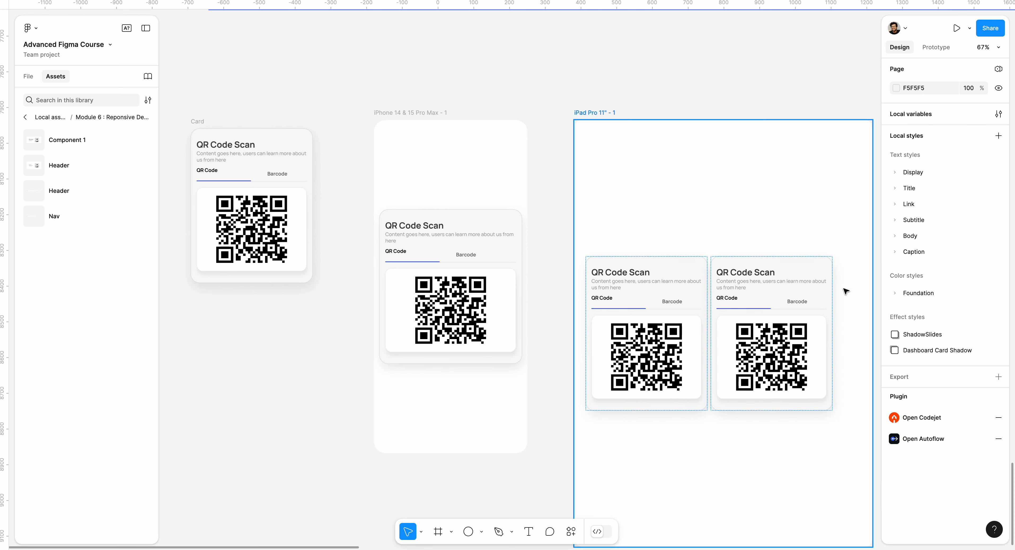
# Step: Wrap the two cards in the iPad Pro frame in an auto layout and set its width to Fill container
pyautogui.click(672, 300)
pyautogui.keyDown('shift'); pyautogui.click(771, 299); pyautogui.keyUp('shift')
pyautogui.hotkey('shift', 'a')
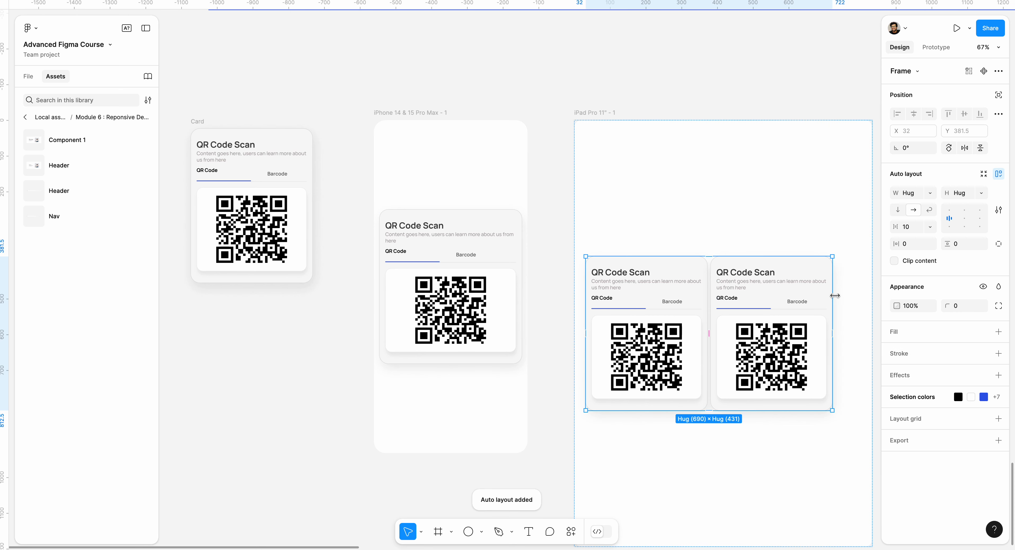
pyautogui.click(931, 193)
pyautogui.click(936, 209)
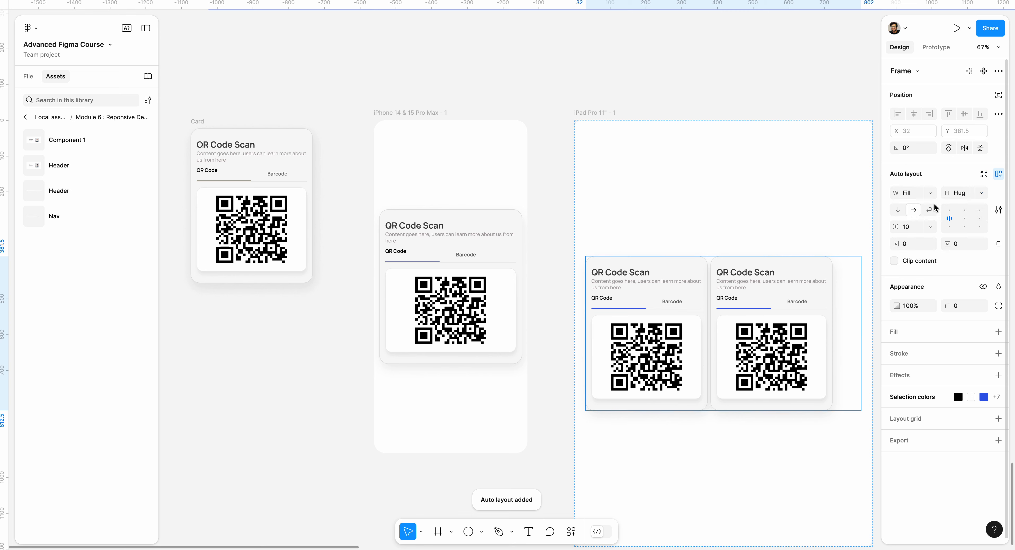
# Step: Set the width of both cards in the iPad Pro frame to Fill container
pyautogui.click(793, 334)
pyautogui.click(931, 192)
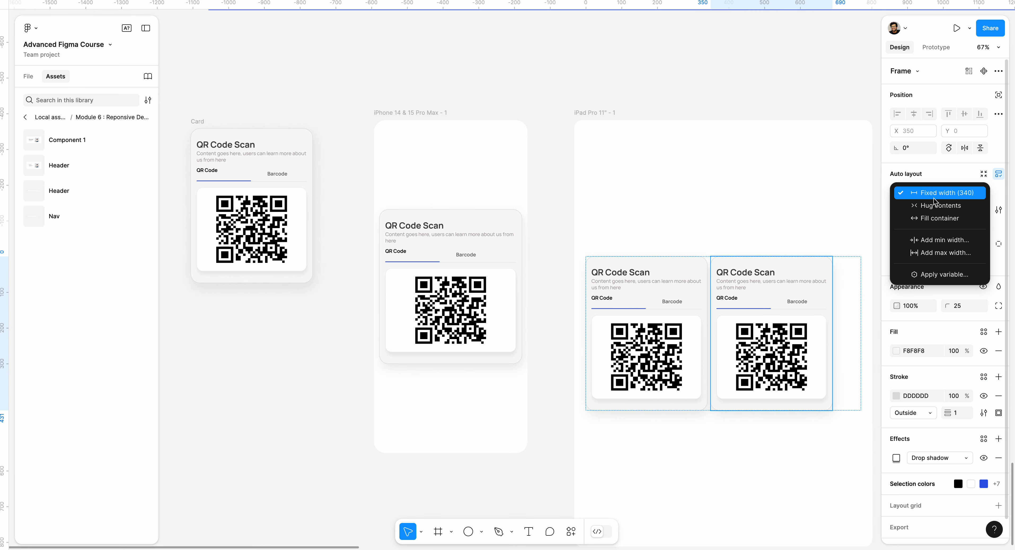
pyautogui.click(938, 211)
pyautogui.click(679, 316)
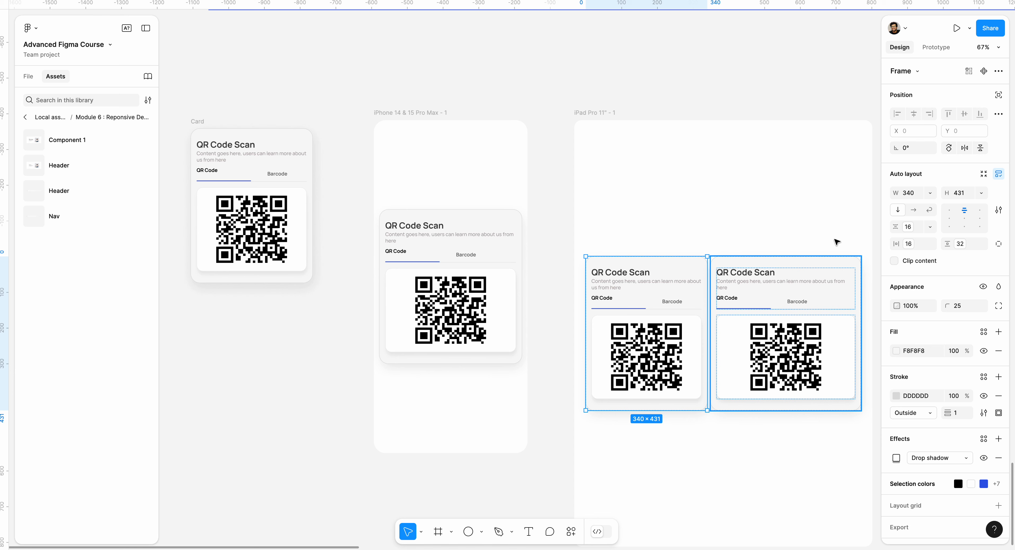
pyautogui.click(930, 192)
pyautogui.click(921, 218)
pyautogui.click(582, 220)
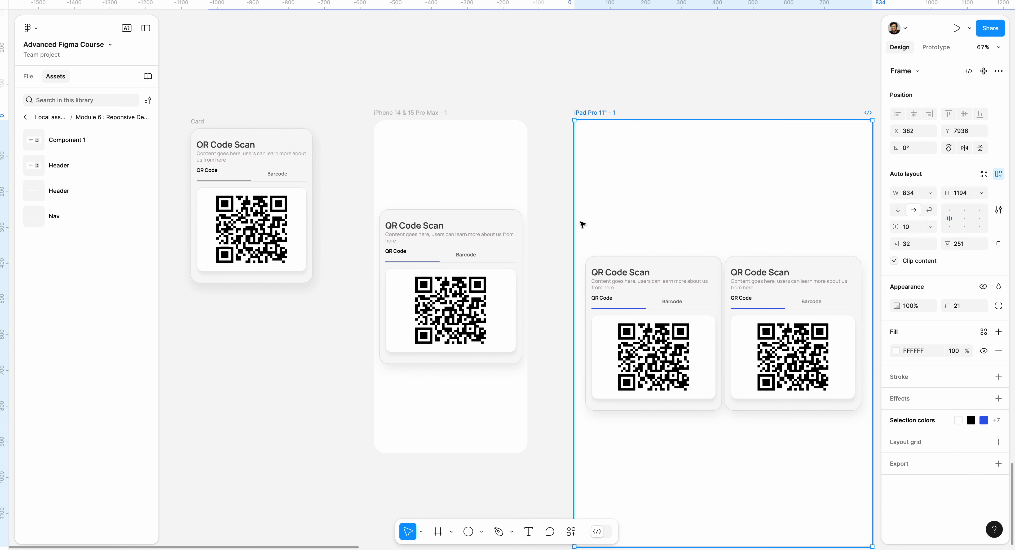
# Step: Move the card out of the iPhone frame onto the canvas and narrow it to about 280 wide
pyautogui.scroll(-3, 592, 227)
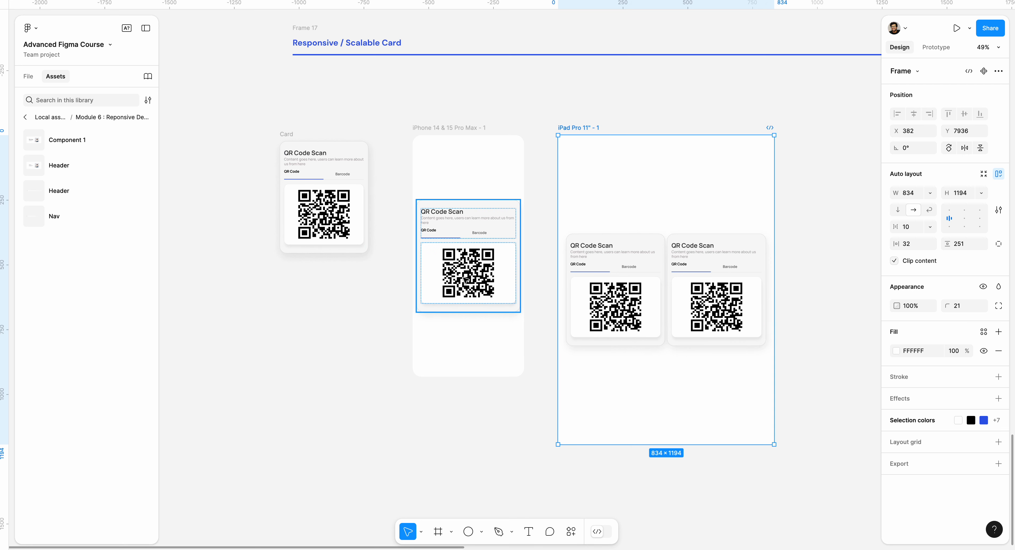
pyautogui.moveTo(468, 245); pyautogui.dragTo(283, 333)
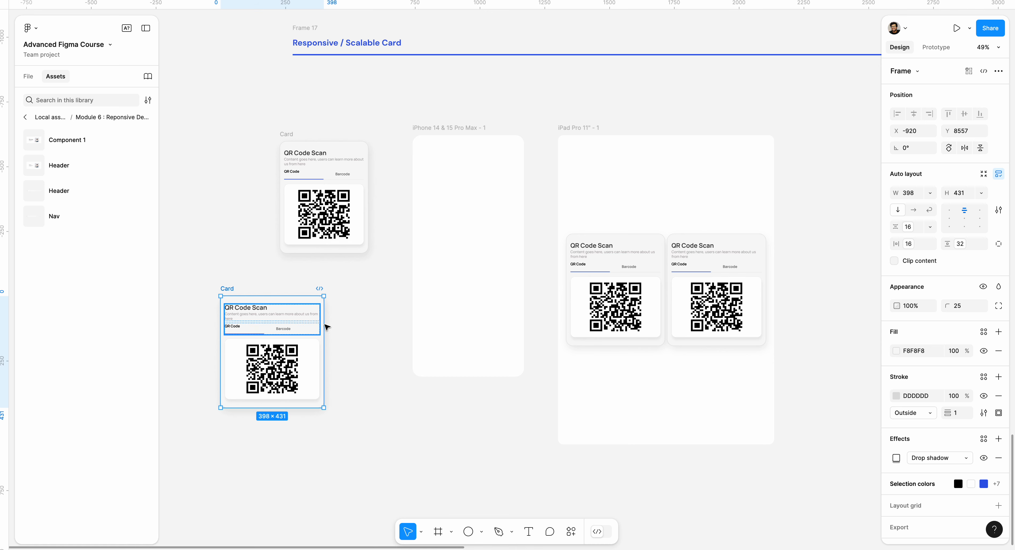
pyautogui.click(327, 332)
pyautogui.click(298, 314)
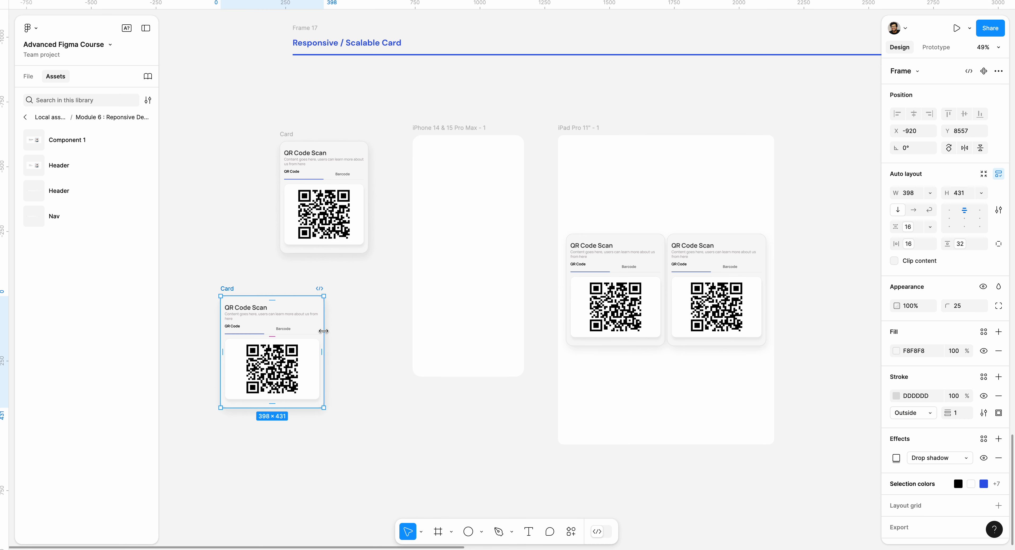
pyautogui.moveTo(323, 332); pyautogui.dragTo(295, 326)
# Step: Place the narrowed card back into the iPhone frame and set its width to Fill container
pyautogui.click(310, 293)
pyautogui.moveTo(229, 291); pyautogui.dragTo(454, 201)
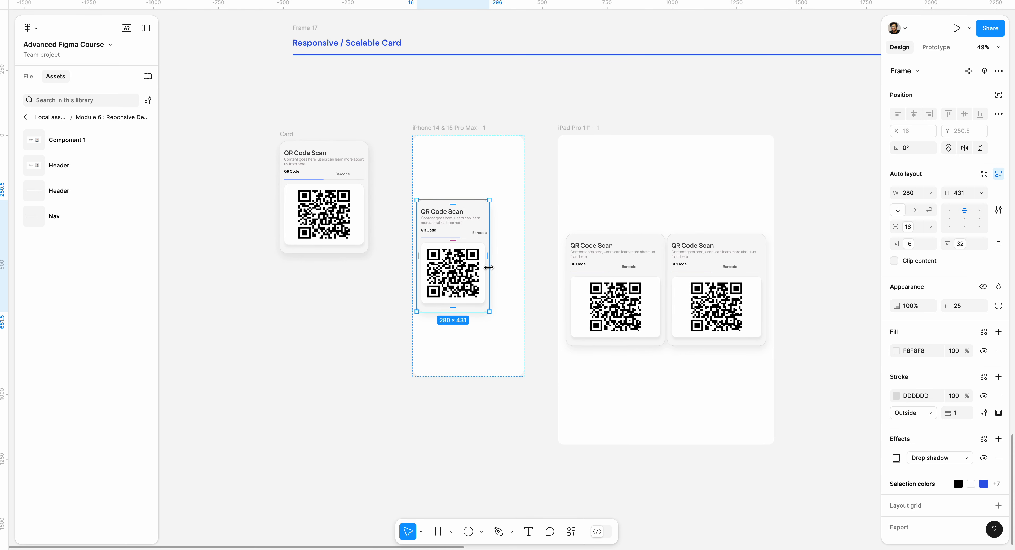
pyautogui.click(931, 193)
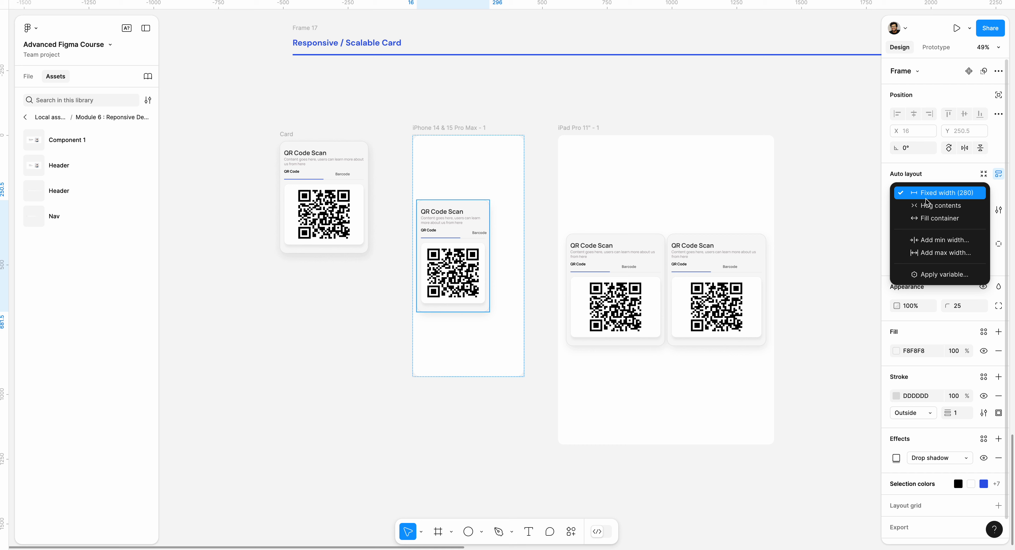
pyautogui.click(920, 220)
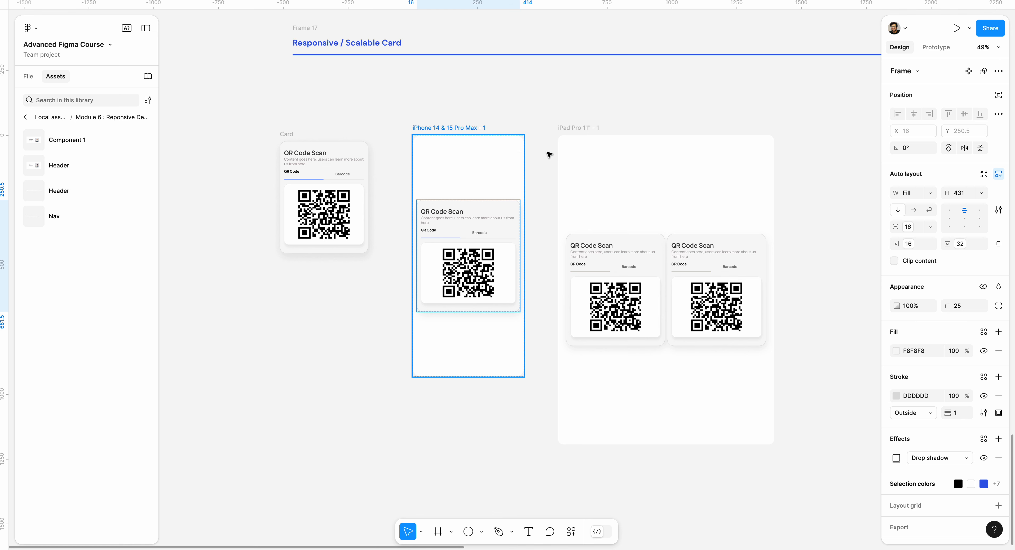
# Step: Place a copy of the standalone card on the empty canvas below the device frames
pyautogui.scroll(-5, 468, 238)
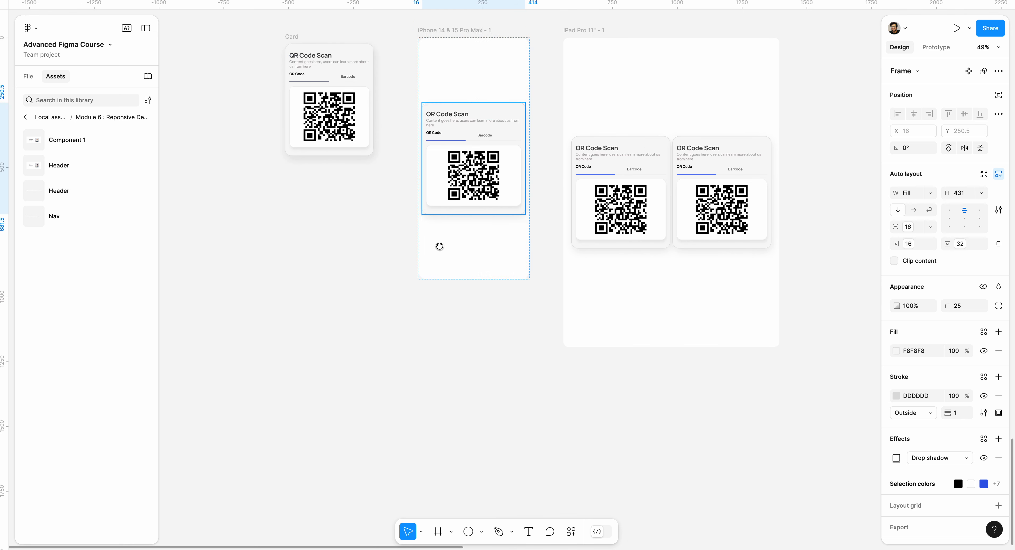
pyautogui.hscroll(-4, 439, 246)
pyautogui.scroll(2, 440, 246)
pyautogui.moveTo(375, 84); pyautogui.dragTo(417, 308)
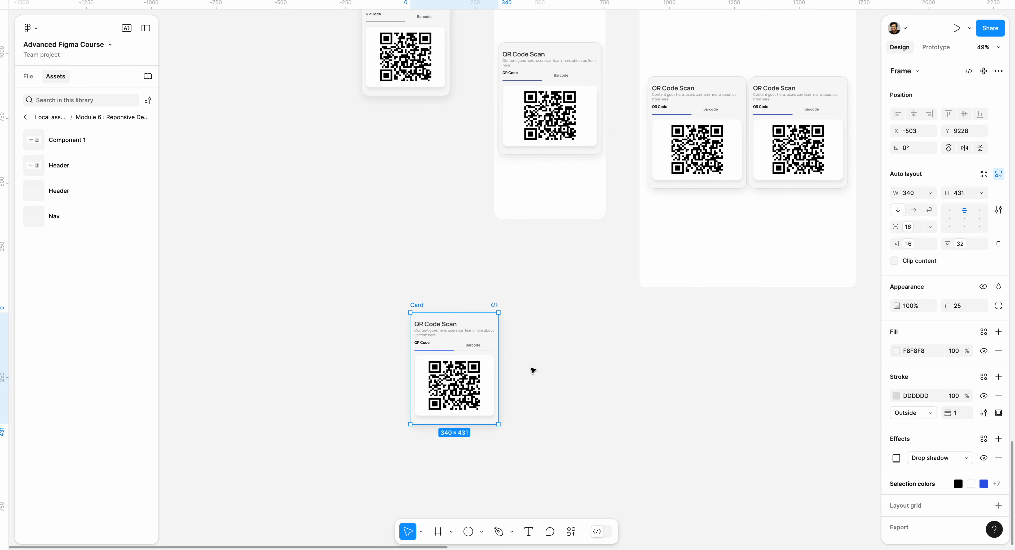
# Step: Add the text "QR Code Scan" beside the copied card and set its font size to 32
pyautogui.scroll(5, 533, 371)
pyautogui.hscroll(-4, 533, 328)
pyautogui.scroll(-1, 594, 307)
pyautogui.press('t')
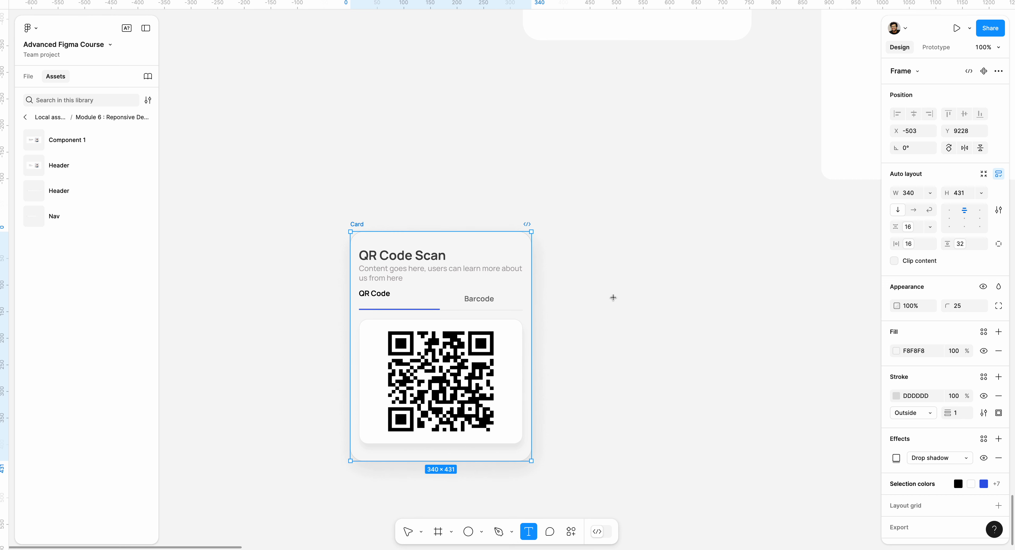
pyautogui.click(630, 285)
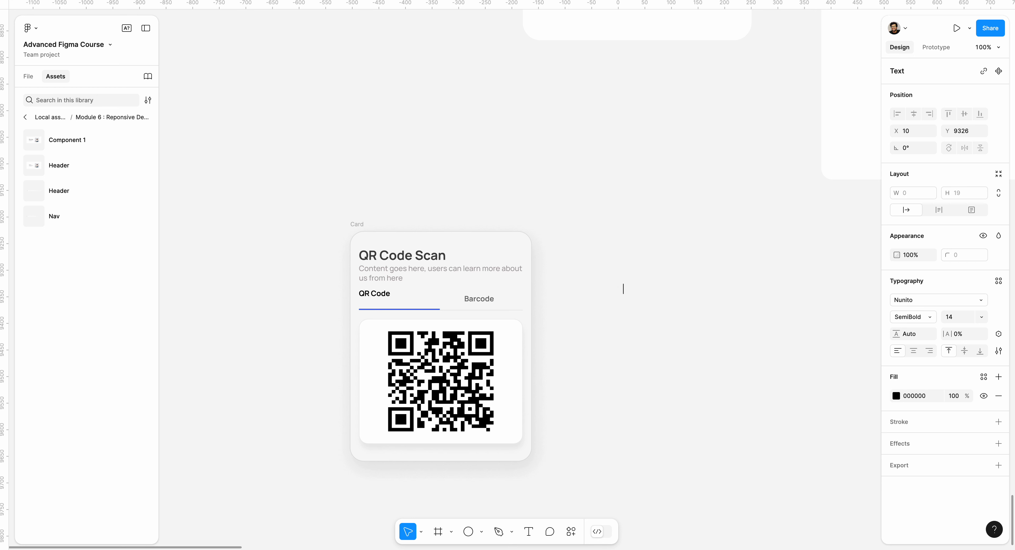
pyautogui.write('QR CO')
pyautogui.tripleClick(645, 289)
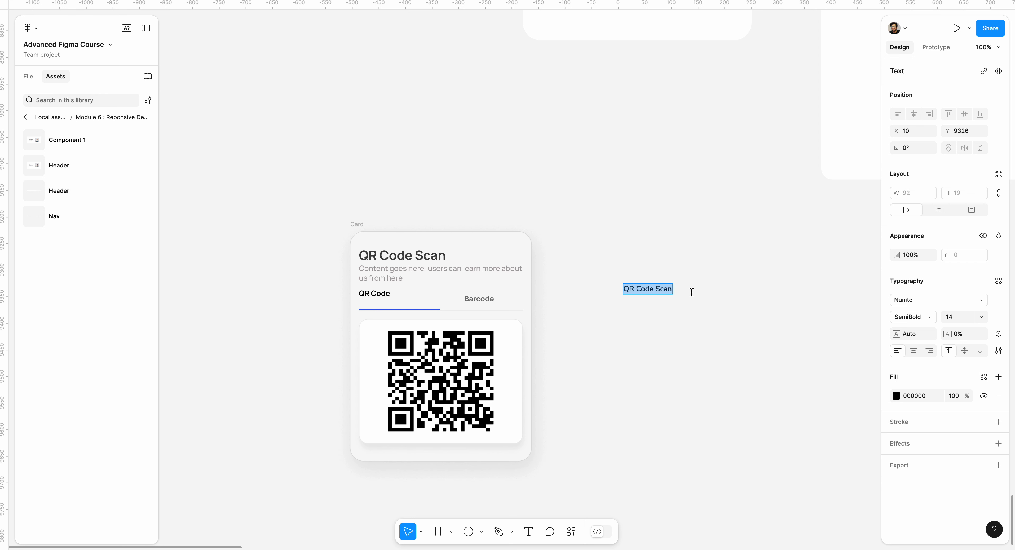
pyautogui.click(965, 318)
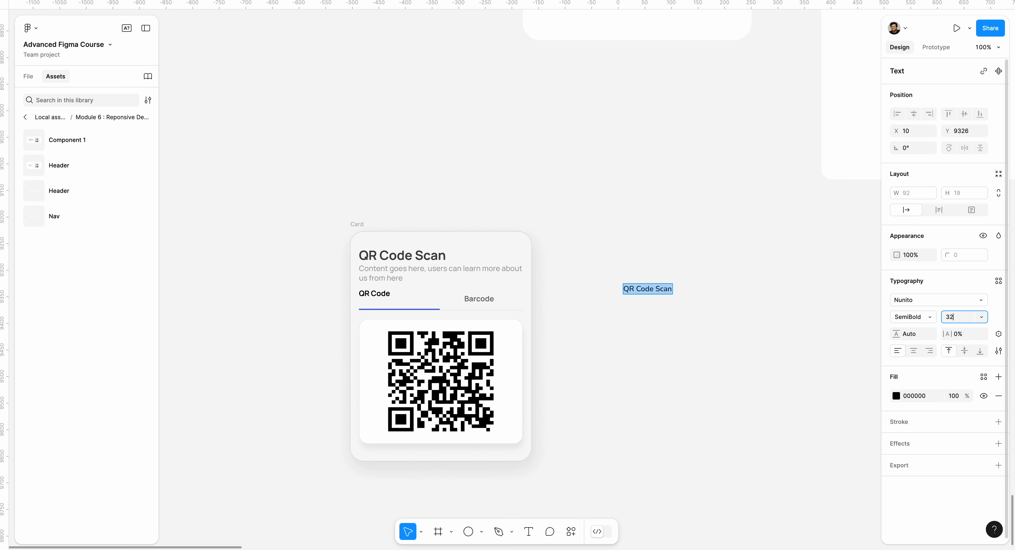
pyautogui.write('32')
pyautogui.press('Return')
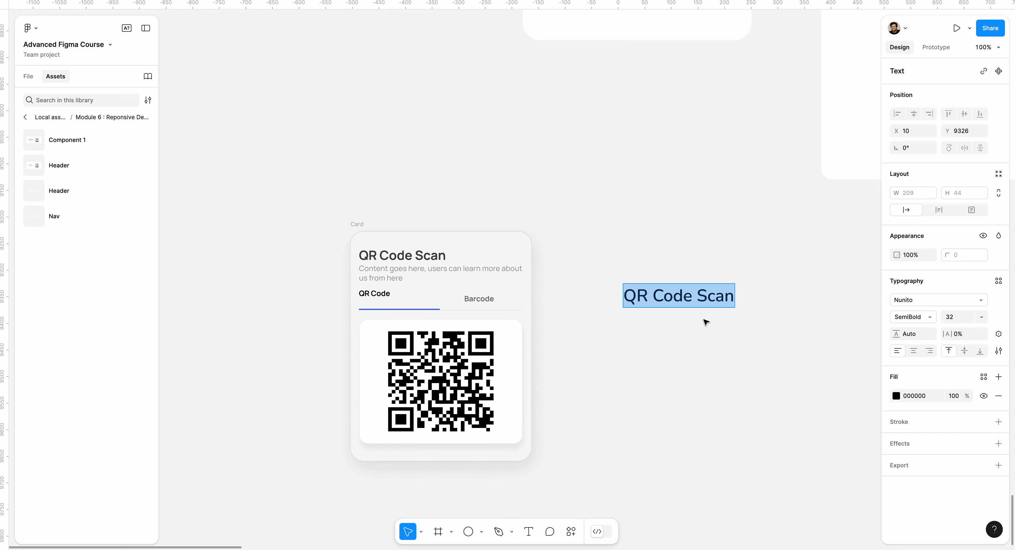
# Step: Inspect the card title's typography, and set the new title's font size to 24 and its font to SF Pro
pyautogui.click(441, 258)
pyautogui.doubleClick(441, 257)
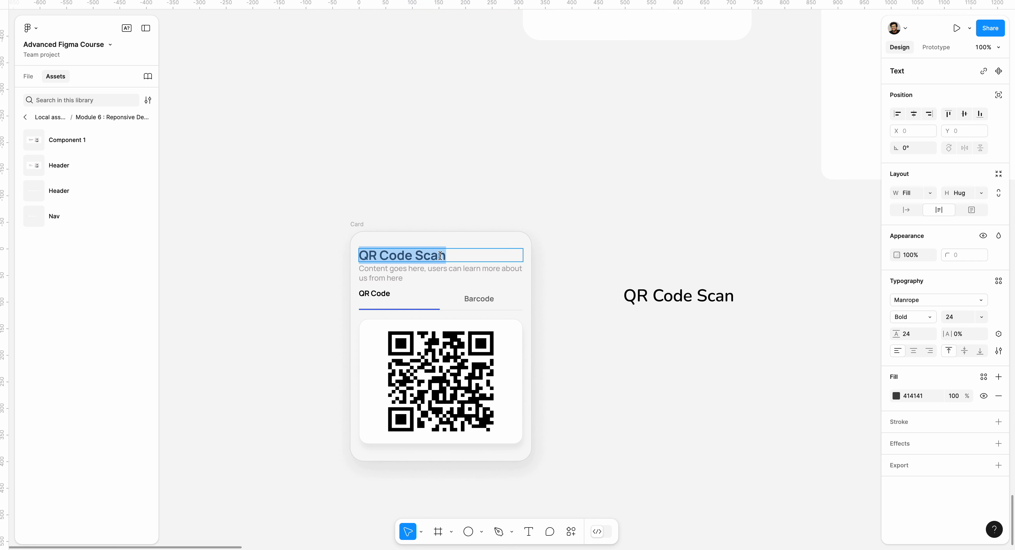
pyautogui.click(691, 295)
pyautogui.doubleClick(691, 295)
pyautogui.click(964, 320)
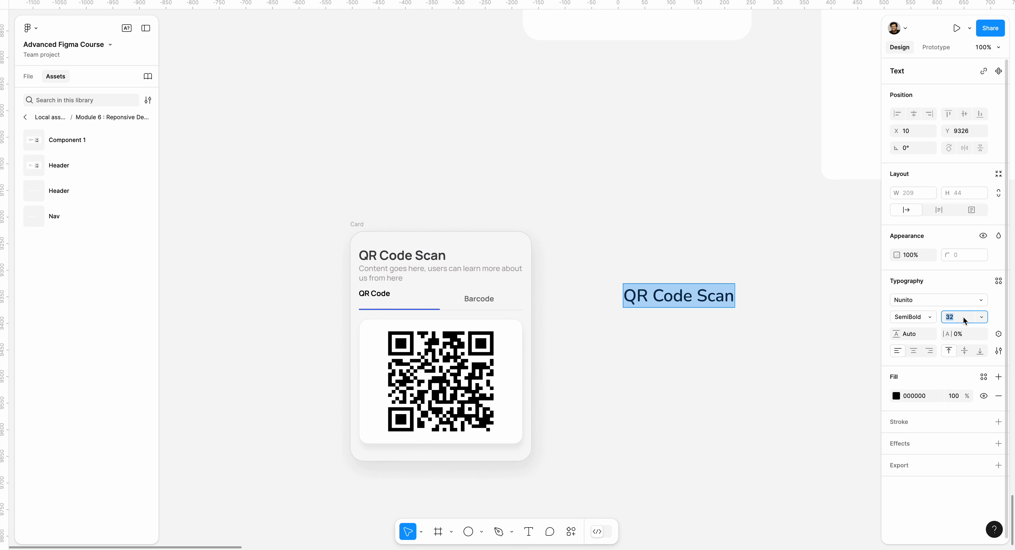
pyautogui.write('24')
pyautogui.press('Return')
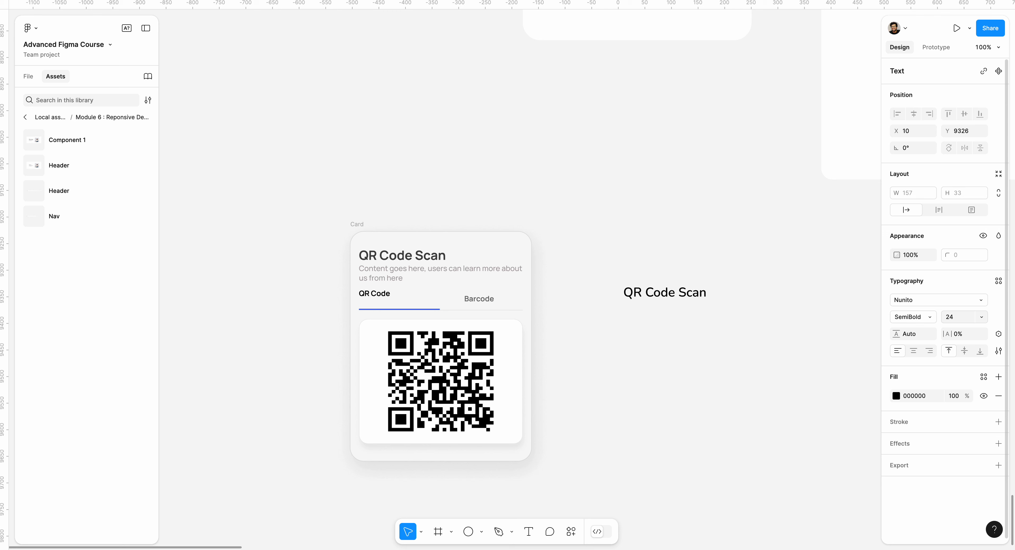
pyautogui.click(942, 300)
pyautogui.click(805, 384)
pyautogui.press('Escape')
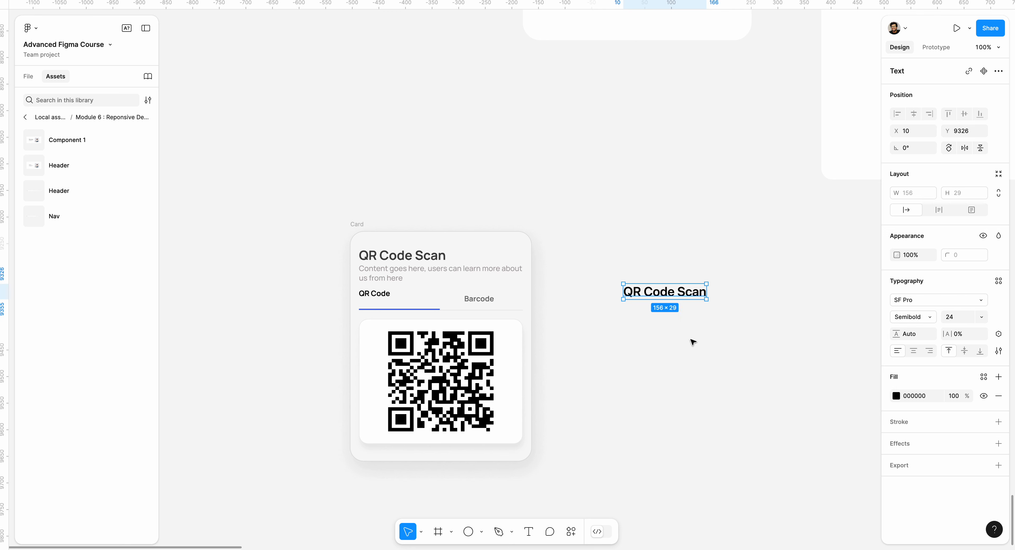
# Step: Change the fill colour of the new QR Code Scan title to 121212
pyautogui.scroll(1, 706, 323)
pyautogui.hscroll(1, 705, 323)
pyautogui.click(896, 396)
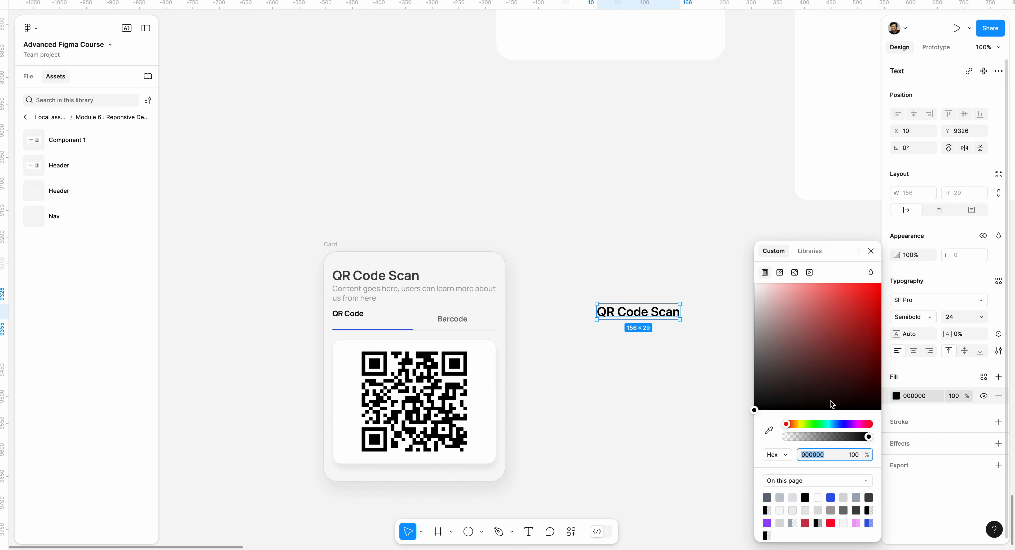
pyautogui.click(767, 382)
pyautogui.moveTo(766, 385)
pyautogui.mouseDown()
pyautogui.moveTo(744, 386)
pyautogui.moveTo(729, 406)
pyautogui.moveTo(722, 390)
pyautogui.mouseUp()
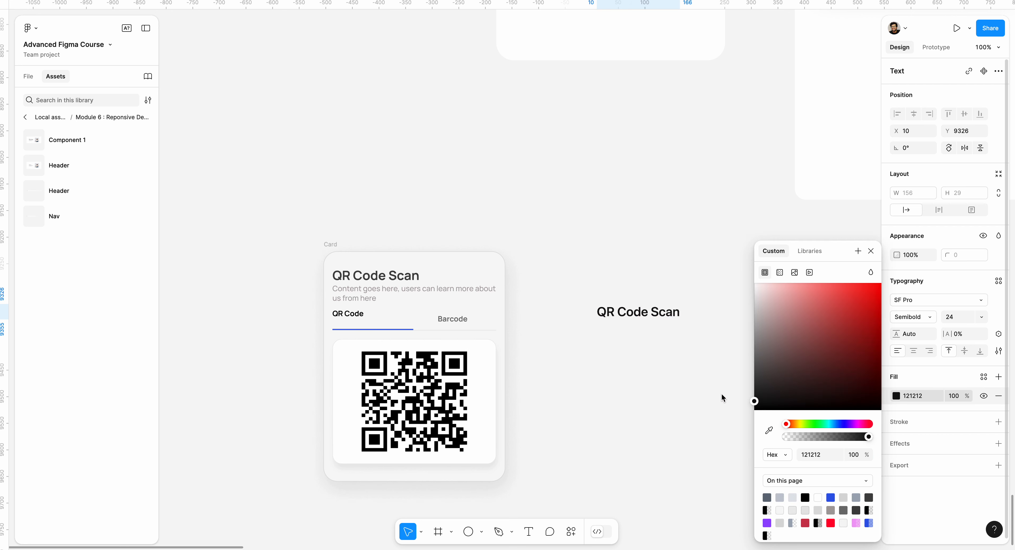
pyautogui.click(722, 391)
pyautogui.click(649, 319)
# Step: Copy the description text from under the card's title
pyautogui.scroll(1, 663, 355)
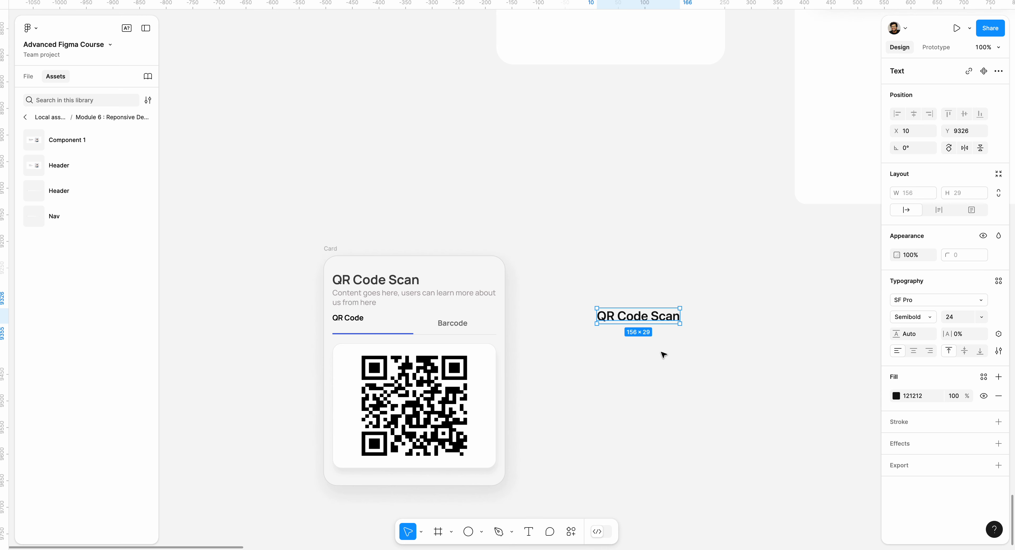
pyautogui.press('t')
pyautogui.click(620, 348)
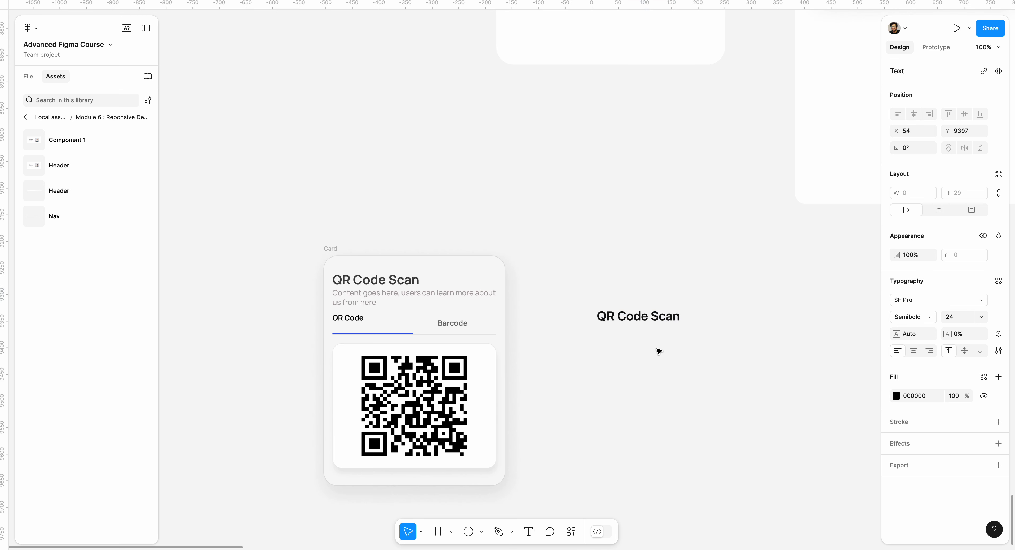
pyautogui.doubleClick(419, 297)
pyautogui.rightClick(399, 314)
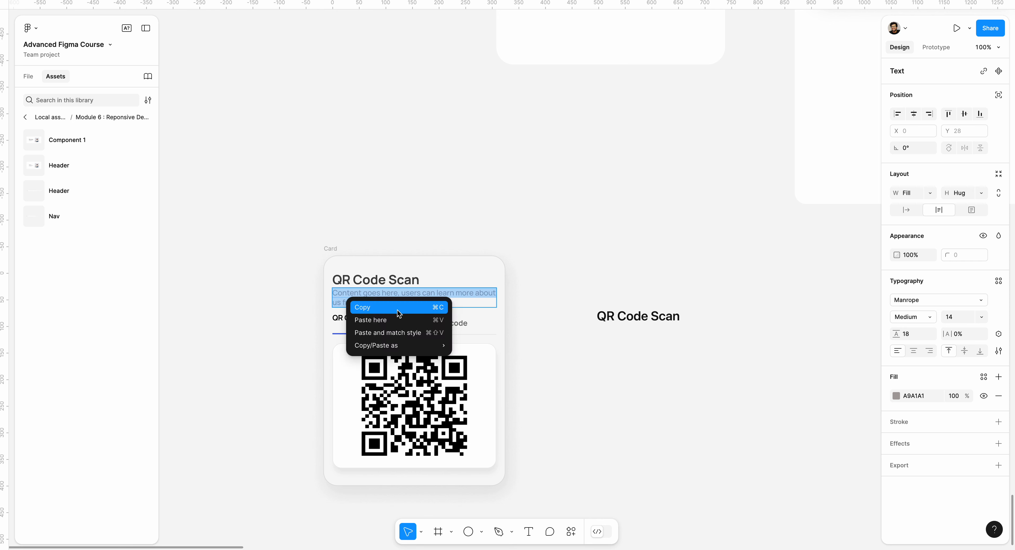
pyautogui.click(399, 313)
# Step: Paste the description as a new text below the new title, resize it to about 273 wide and left-align it with the title
pyautogui.click(611, 349)
pyautogui.press('t')
pyautogui.click(593, 347)
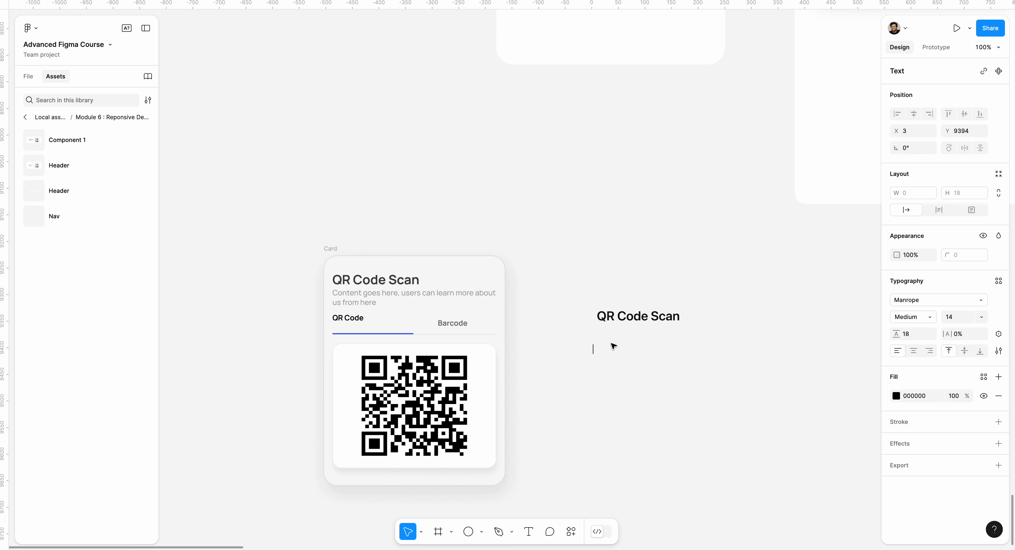
pyautogui.hotkey('ctrl', 'v')
pyautogui.press('Escape')
pyautogui.moveTo(808, 349); pyautogui.dragTo(738, 349)
pyautogui.moveTo(660, 358); pyautogui.dragTo(664, 340)
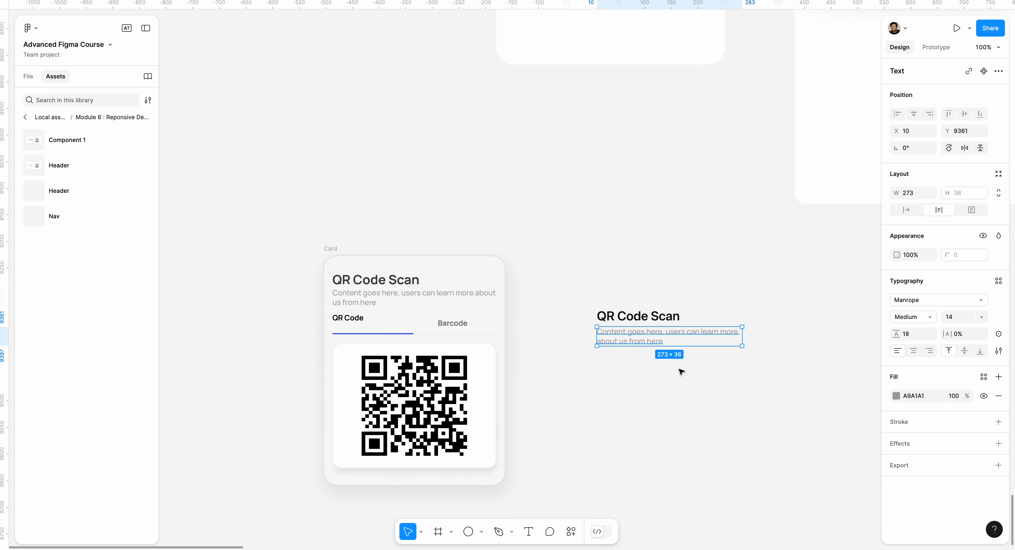
# Step: Wrap the new title and description in a vertical auto layout with a gap of 8, and move it up beside the reference card
pyautogui.click(682, 372)
pyautogui.click(631, 341)
pyautogui.keyDown('shift'); pyautogui.click(632, 322); pyautogui.keyUp('shift')
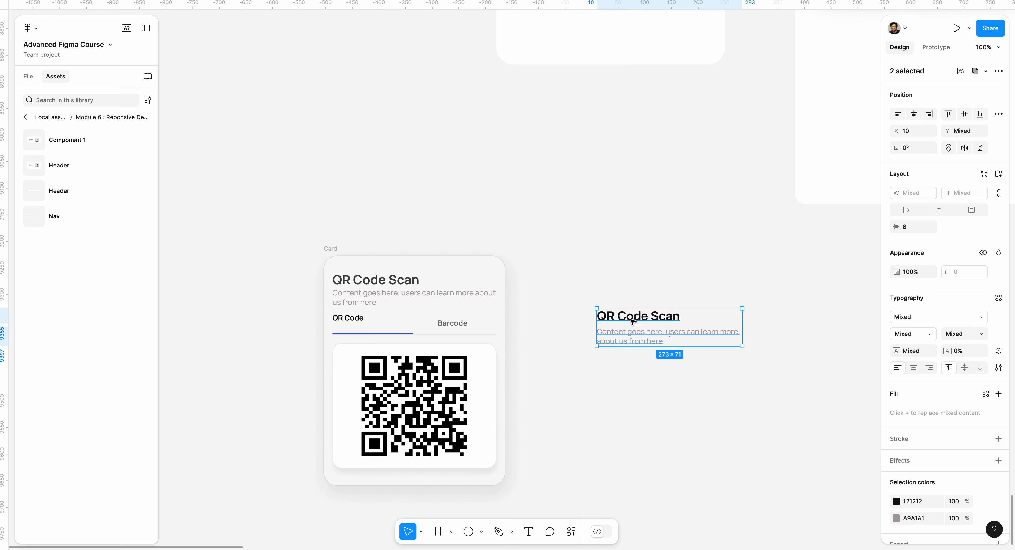
pyautogui.hotkey('shift', 'a')
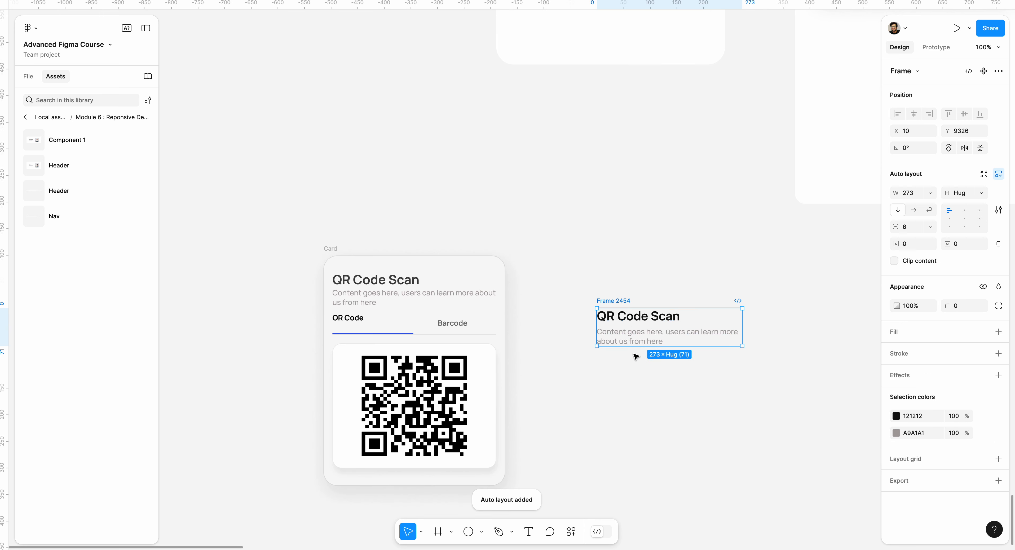
pyautogui.click(907, 228)
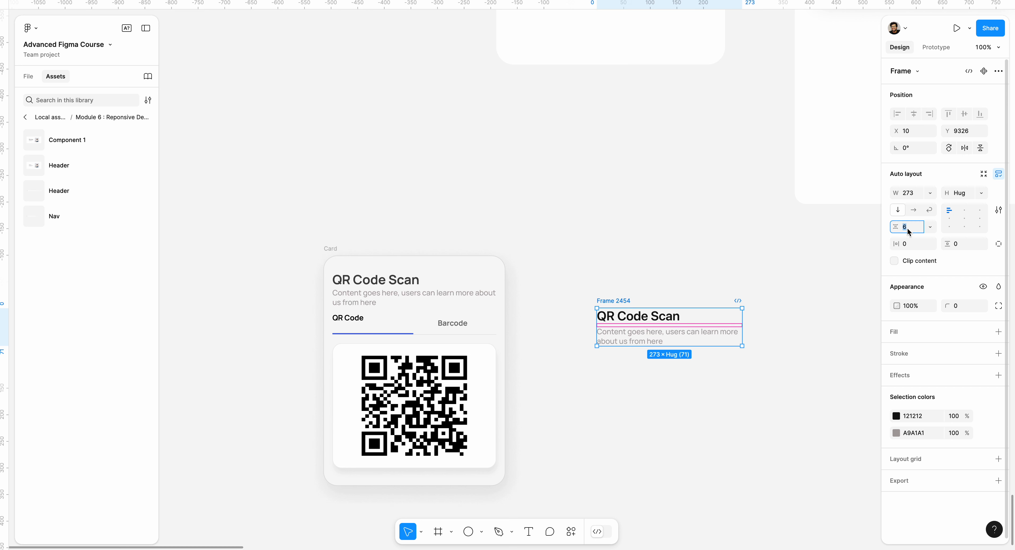
pyautogui.write('8')
pyautogui.press('Return')
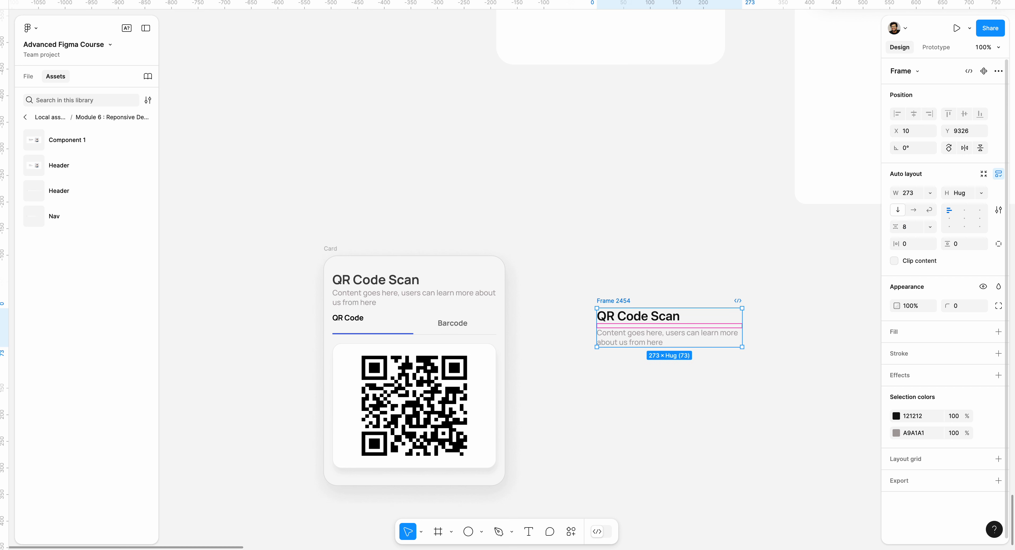
pyautogui.click(597, 424)
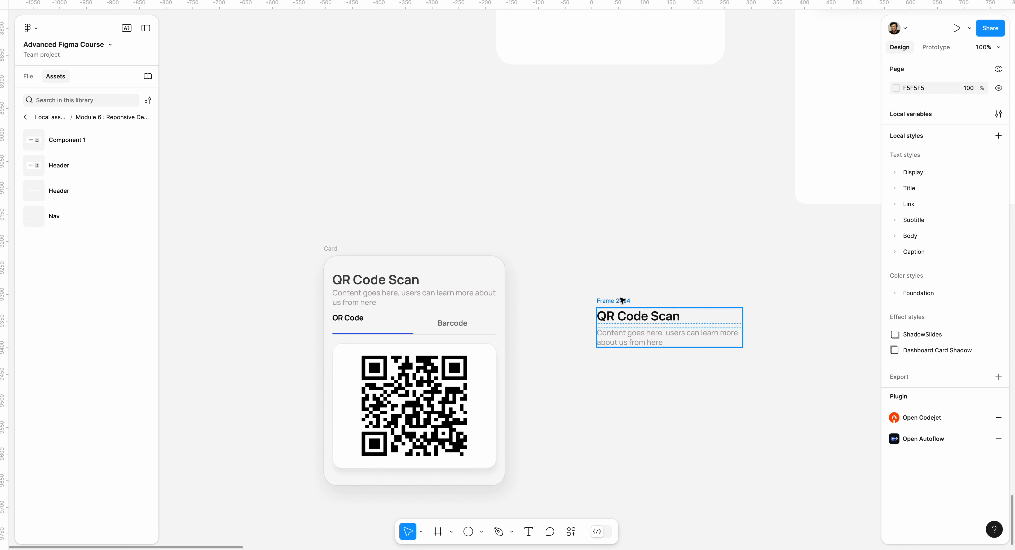
pyautogui.moveTo(615, 301); pyautogui.dragTo(593, 279)
pyautogui.click(635, 374)
# Step: Inspect the reference card's tab row and add a "QR Code" text label below the new description, left-aligned with it
pyautogui.doubleClick(448, 328)
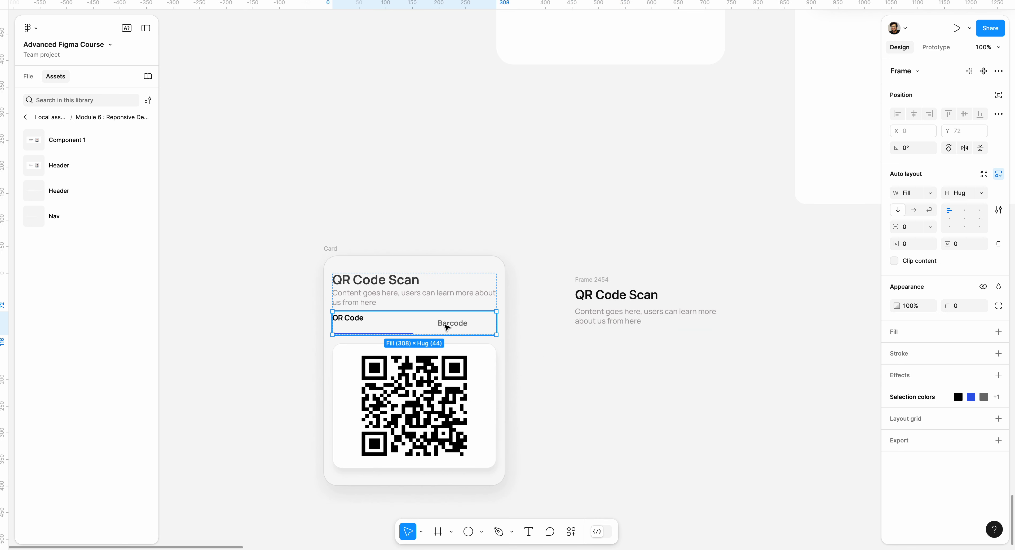
pyautogui.click(617, 349)
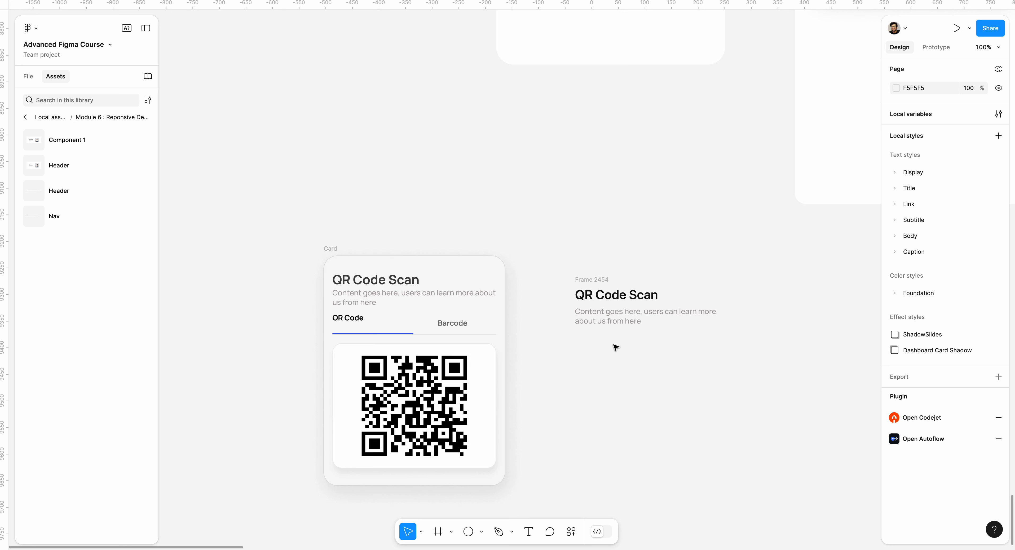
pyautogui.press('t')
pyautogui.click(605, 344)
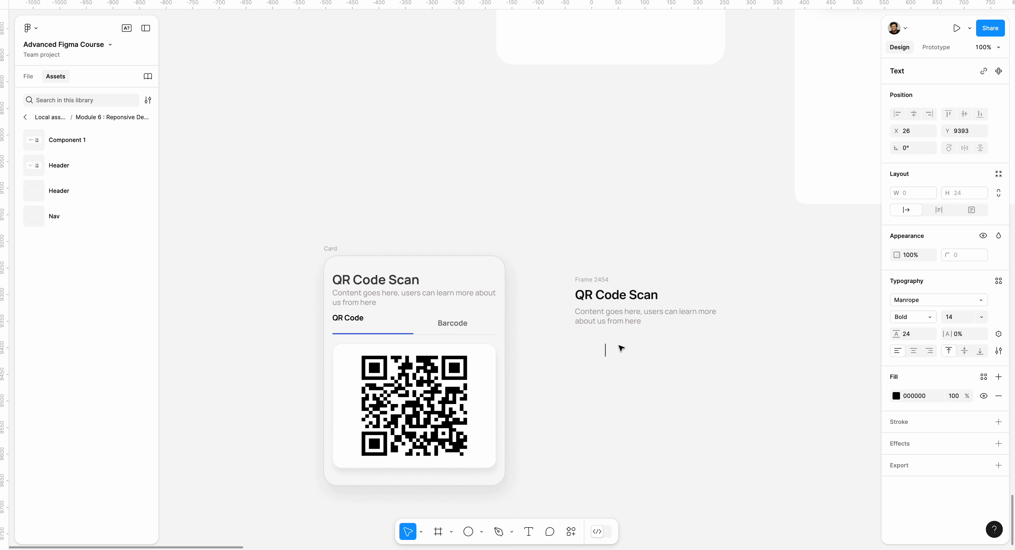
pyautogui.write('A')
pyautogui.press('BackSpace')
pyautogui.write('R Coid')
pyautogui.press('Escape')
pyautogui.click(625, 380)
pyautogui.moveTo(625, 351); pyautogui.dragTo(596, 349)
pyautogui.press('Escape')
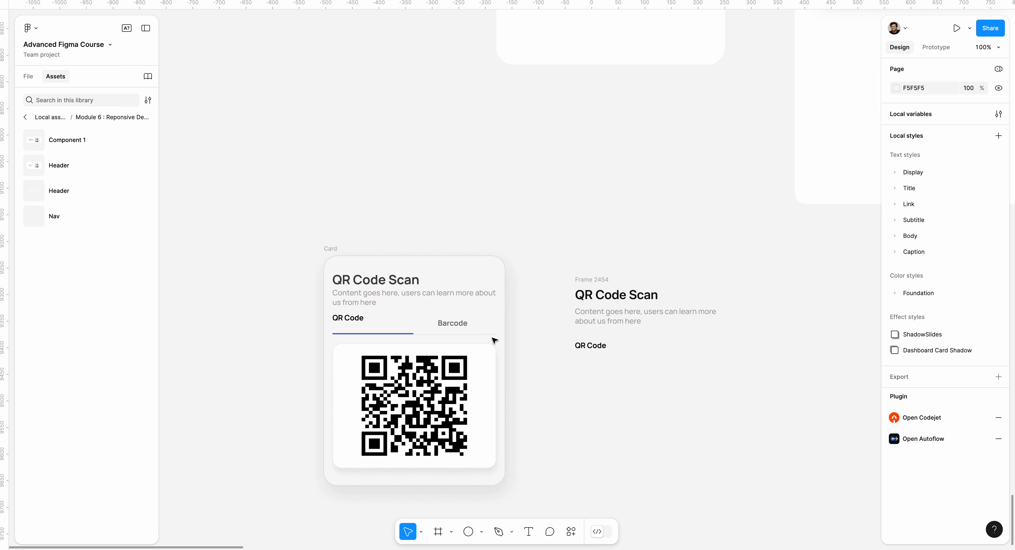
# Step: Inspect the reference QR Code tab and draw a horizontal line about 104 wide below the new QR Code label
pyautogui.doubleClick(408, 323)
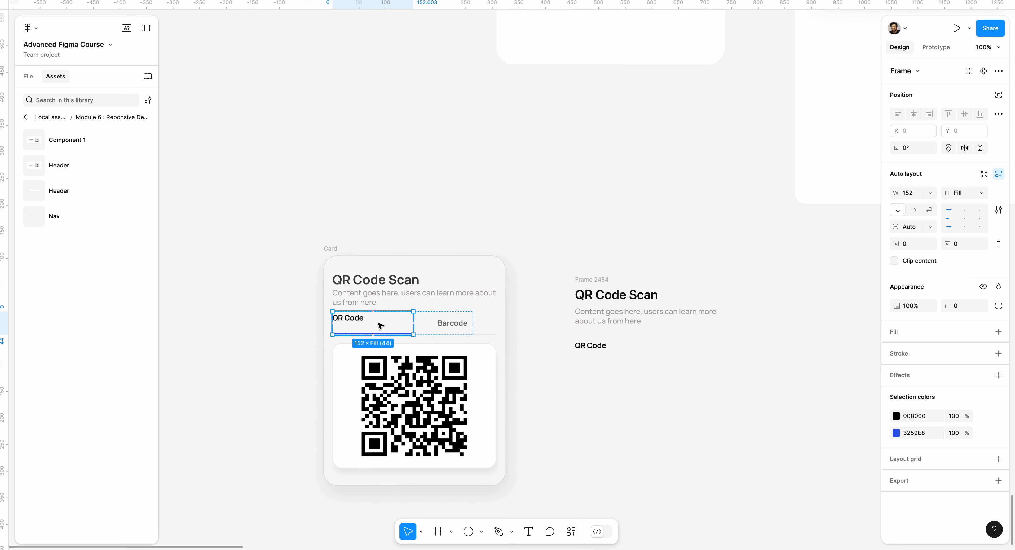
pyautogui.click(584, 361)
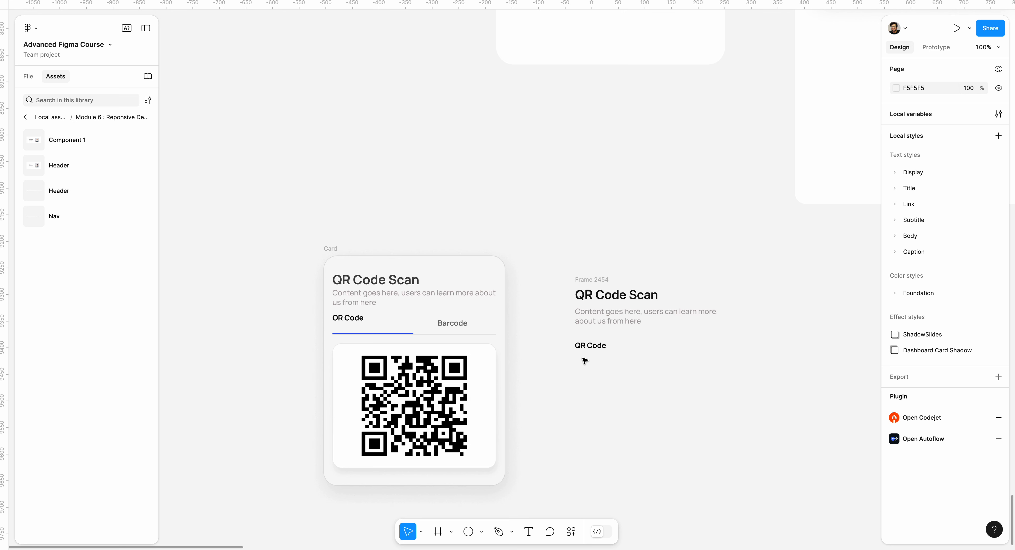
pyautogui.hotkey('shift', 'l')
pyautogui.moveTo(575, 360); pyautogui.dragTo(631, 360)
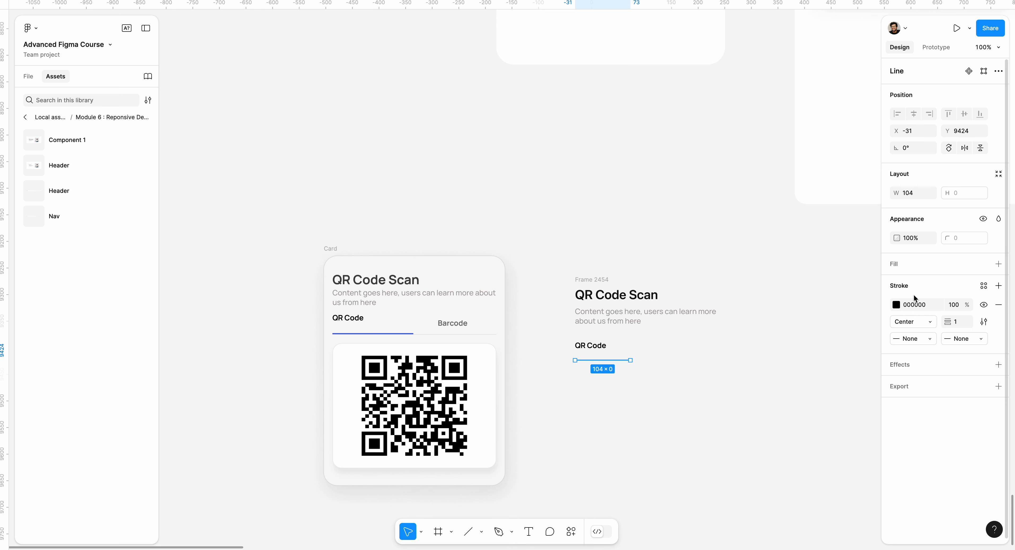
# Step: Set the new line's stroke colour to 0048FF and its stroke weight to 4
pyautogui.click(899, 307)
pyautogui.moveTo(778, 325); pyautogui.dragTo(766, 344)
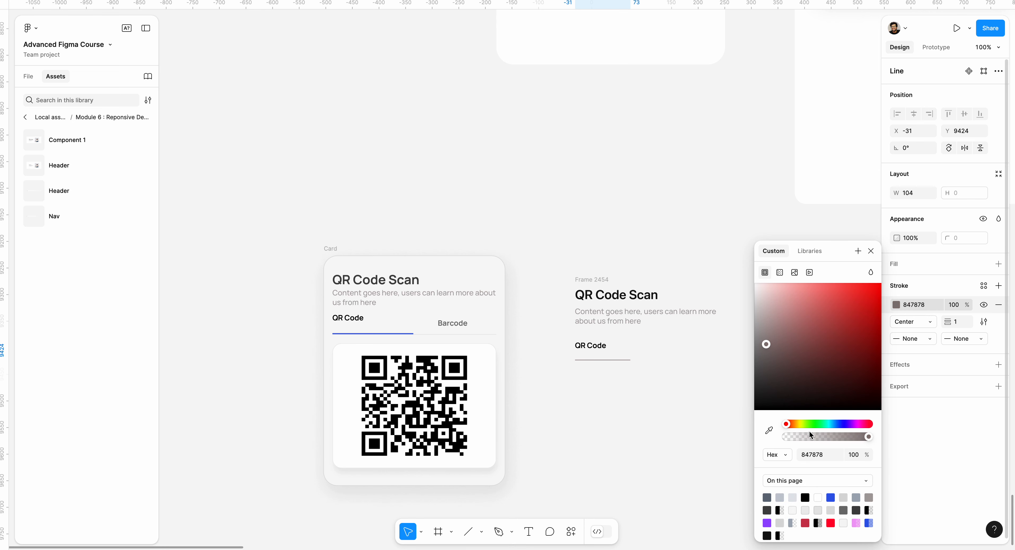
pyautogui.moveTo(869, 424); pyautogui.dragTo(836, 425)
pyautogui.moveTo(867, 312); pyautogui.dragTo(897, 288)
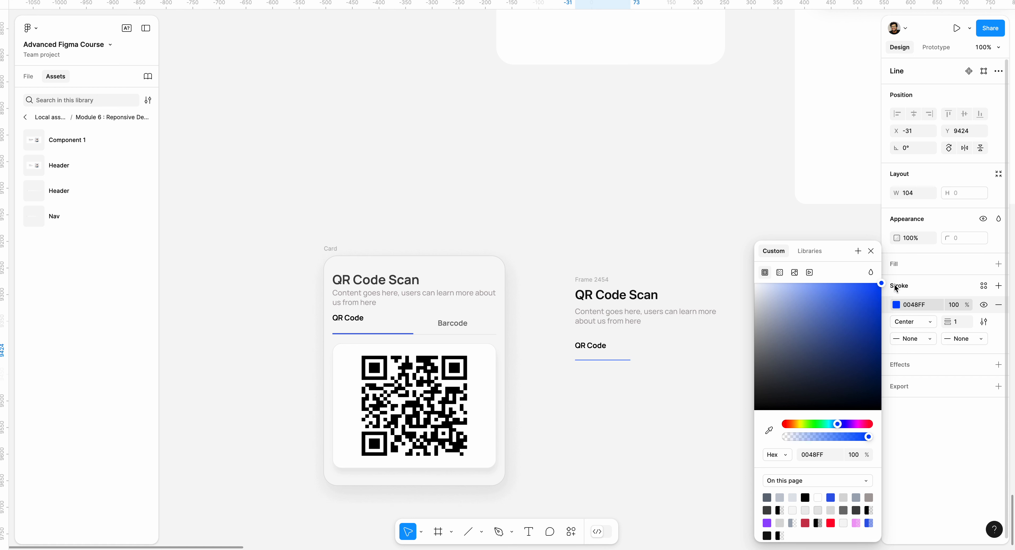
pyautogui.click(962, 322)
pyautogui.write('4')
pyautogui.press('Return')
pyautogui.click(694, 261)
pyautogui.click(625, 360)
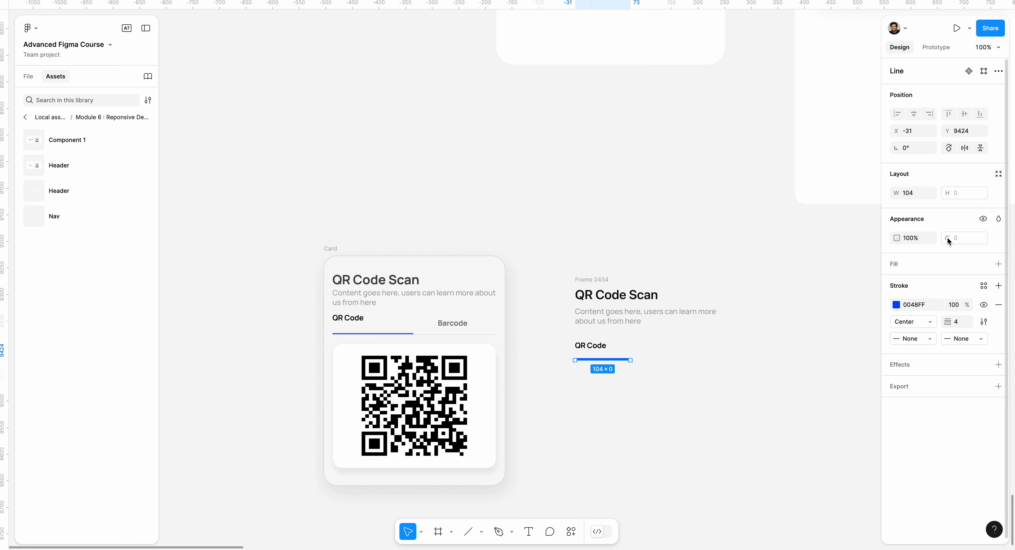
pyautogui.click(584, 387)
# Step: Duplicate the new QR Code label to its right on the same row and change the copy's text to "Barcode"
pyautogui.scroll(2, 642, 399)
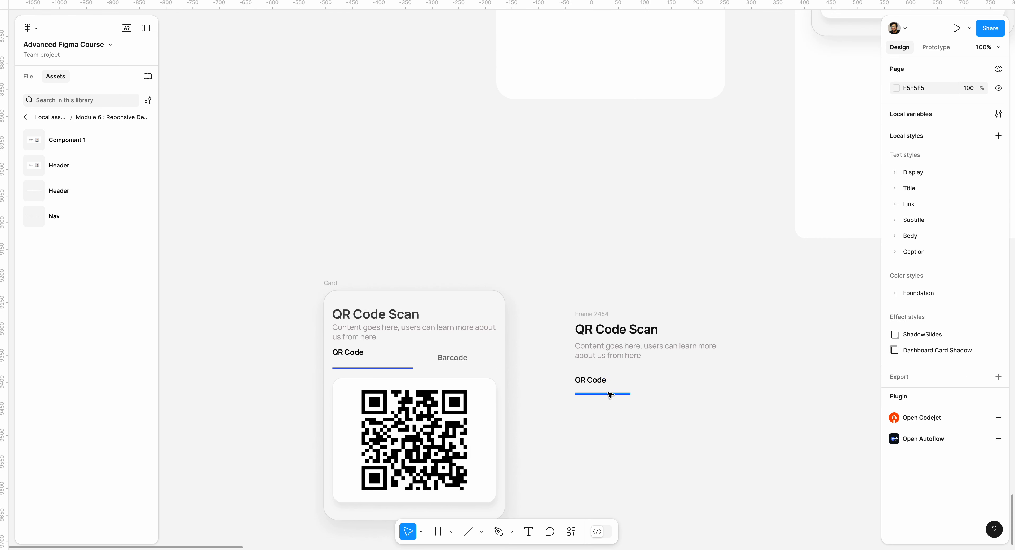
pyautogui.click(604, 395)
pyautogui.click(598, 388)
pyautogui.click(590, 381)
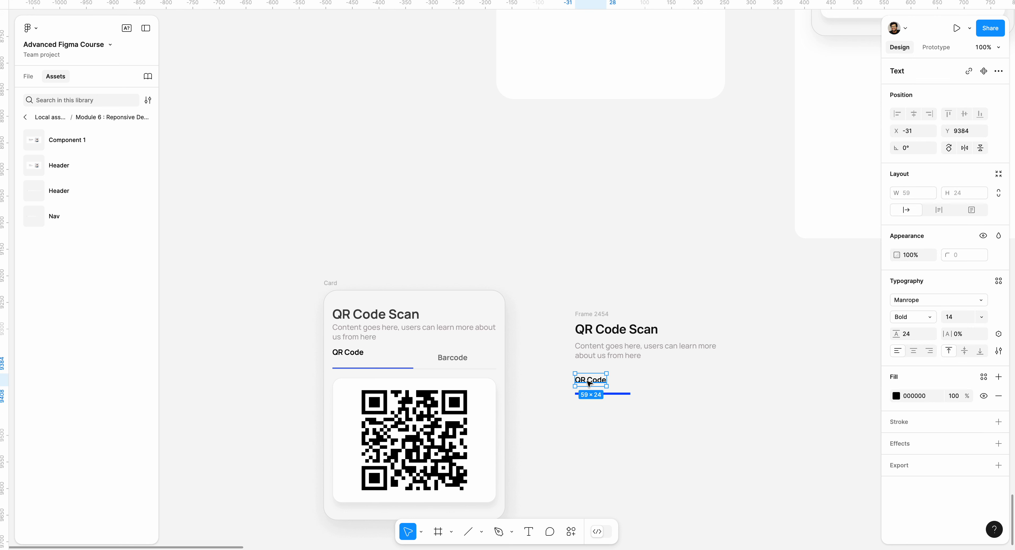
pyautogui.moveTo(590, 384); pyautogui.dragTo(676, 385)
pyautogui.doubleClick(676, 382)
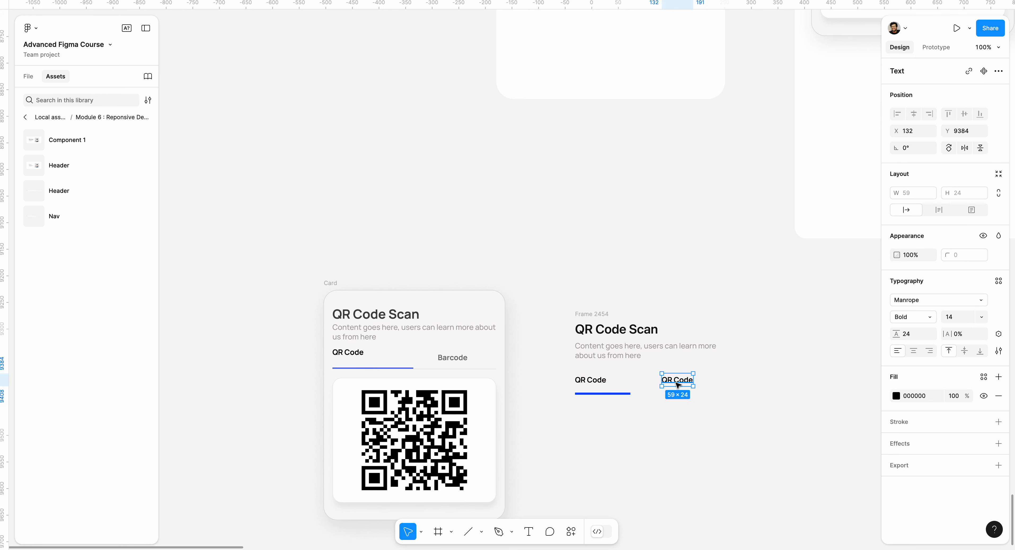
pyautogui.write('C')
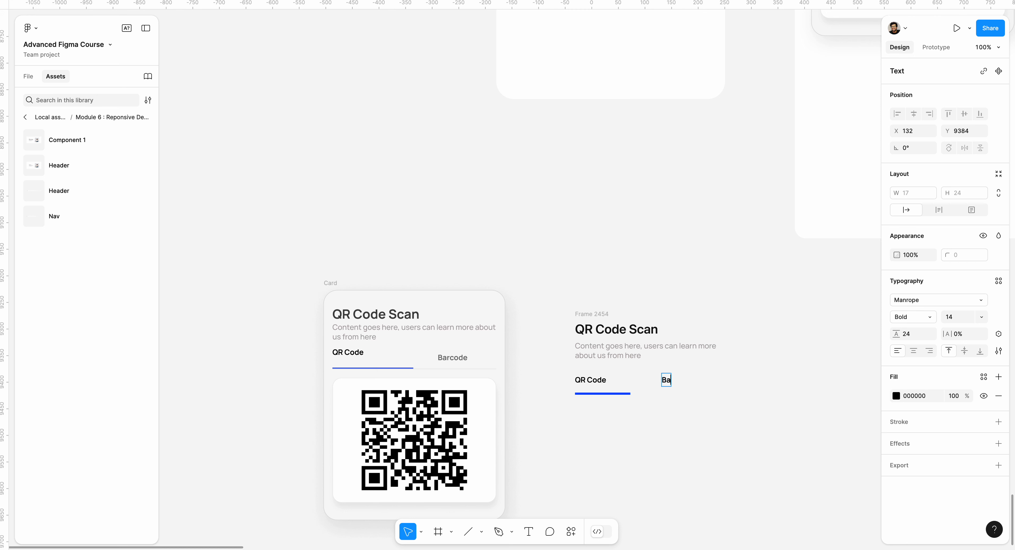
pyautogui.write('arCode')
# Step: Change the Barcode label's fill to 808080 and shift it slightly right and down to X 138, Y 9391
pyautogui.hotkey('ctrl', 'a')
pyautogui.click(896, 396)
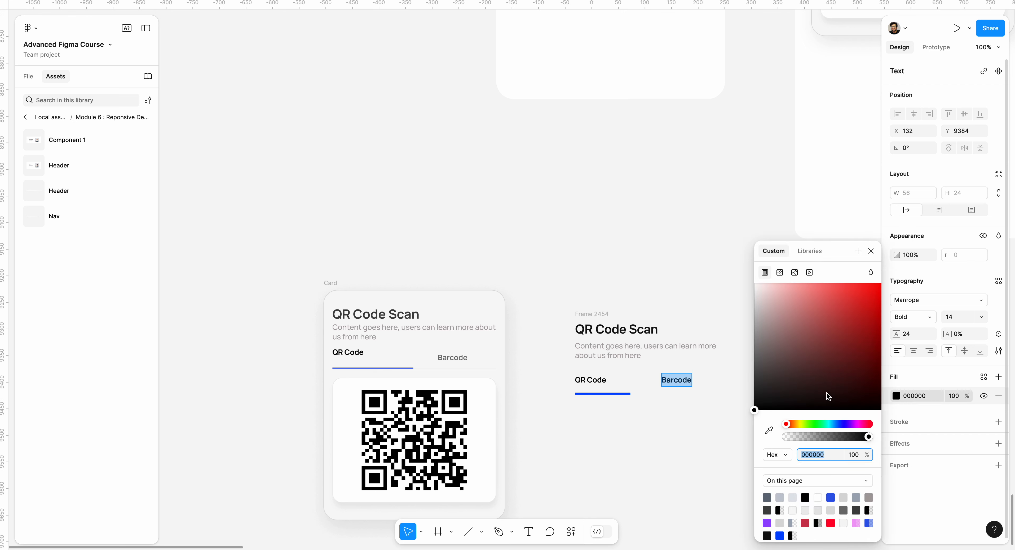
pyautogui.moveTo(778, 361); pyautogui.dragTo(753, 336)
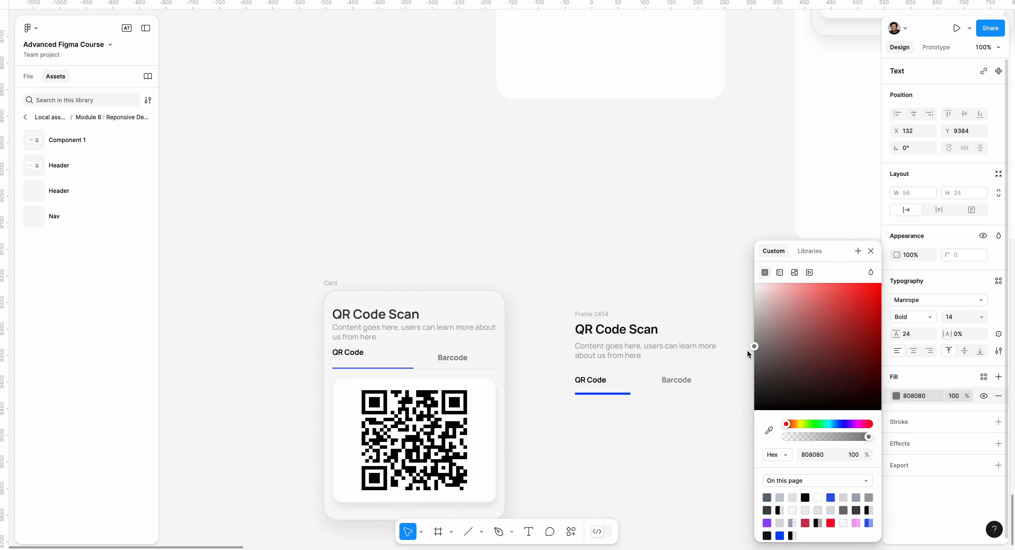
pyautogui.press('Escape')
pyautogui.press('Escape')
pyautogui.moveTo(684, 380); pyautogui.dragTo(687, 384)
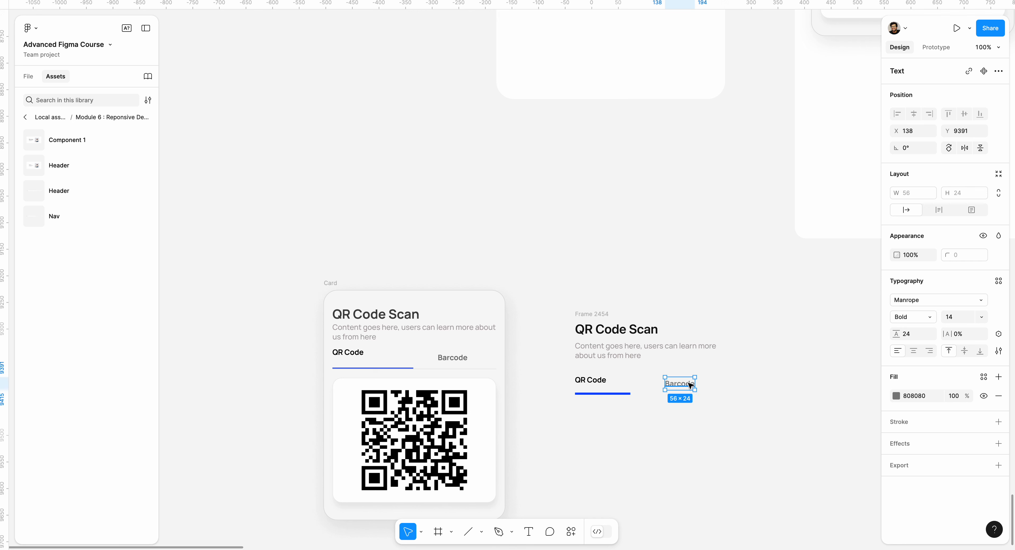
pyautogui.click(710, 413)
# Step: Draw a divider line about 298 wide beneath both tab labels and set its rotation to 0°
pyautogui.press('l')
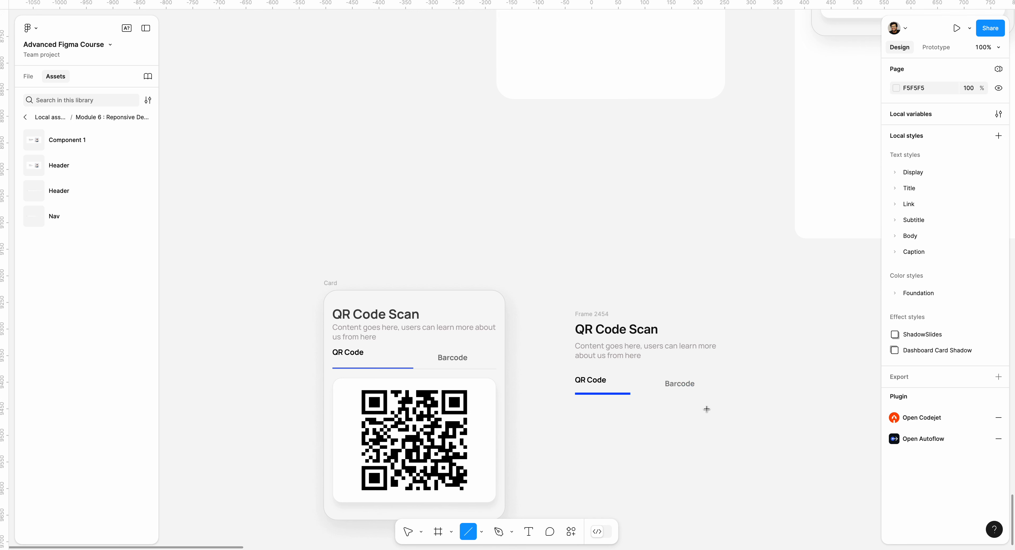
pyautogui.moveTo(575, 400); pyautogui.dragTo(734, 397)
pyautogui.click(924, 154)
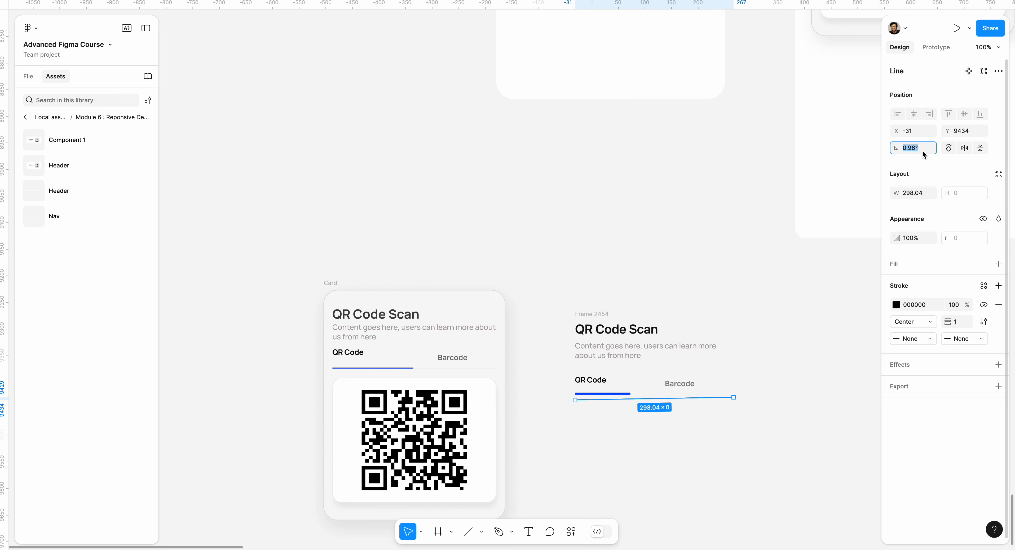
pyautogui.press('BackSpace')
pyautogui.write('0')
pyautogui.press('Return')
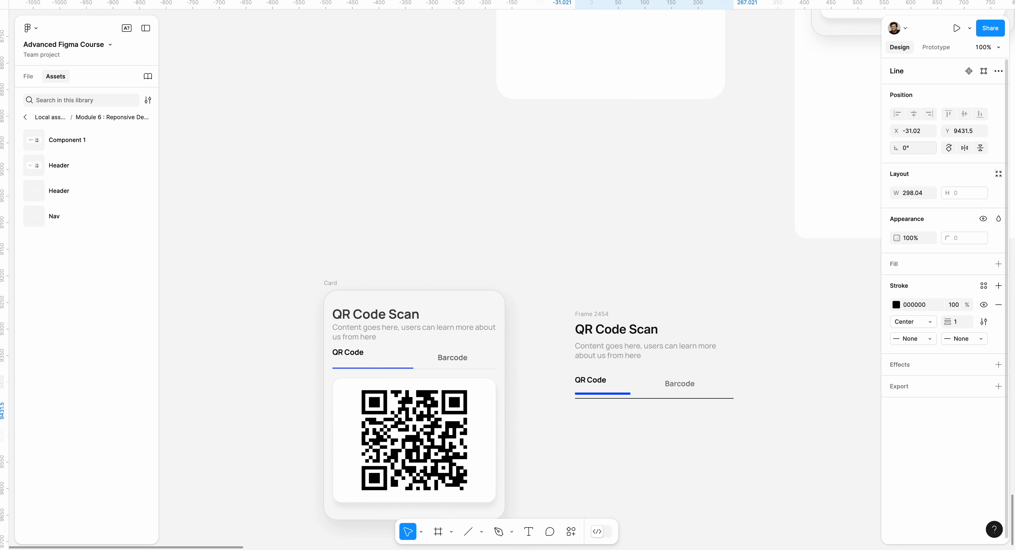
# Step: Set the divider's stroke colour to D3CFCF and move it up to Y 9424, level with the blue line
pyautogui.click(896, 305)
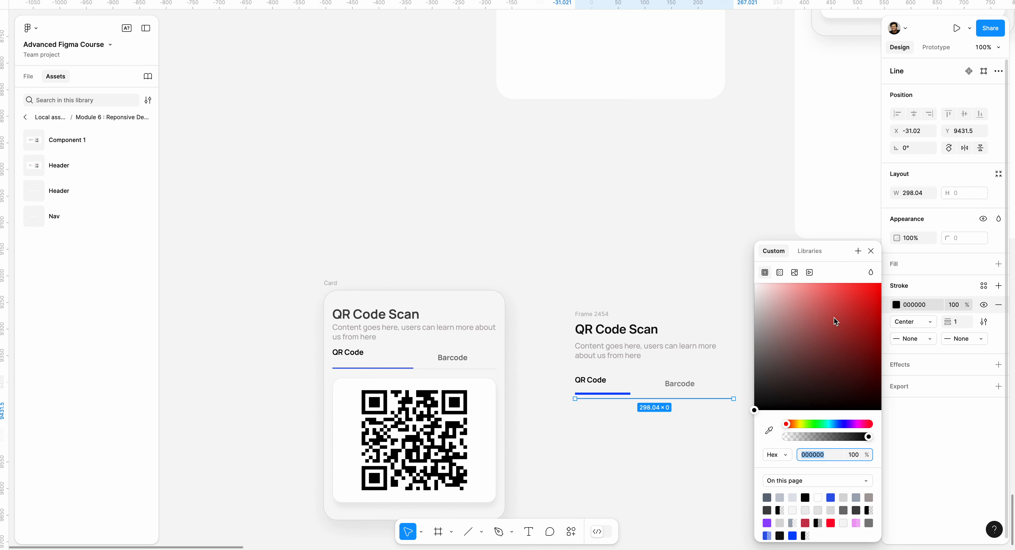
pyautogui.moveTo(829, 318); pyautogui.dragTo(757, 305)
pyautogui.click(743, 338)
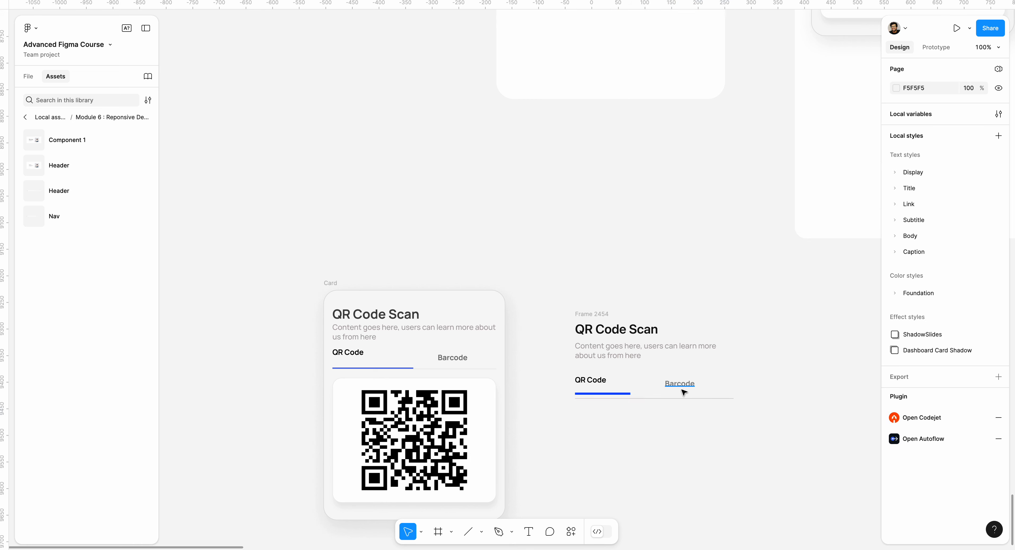
pyautogui.moveTo(685, 399); pyautogui.dragTo(686, 396)
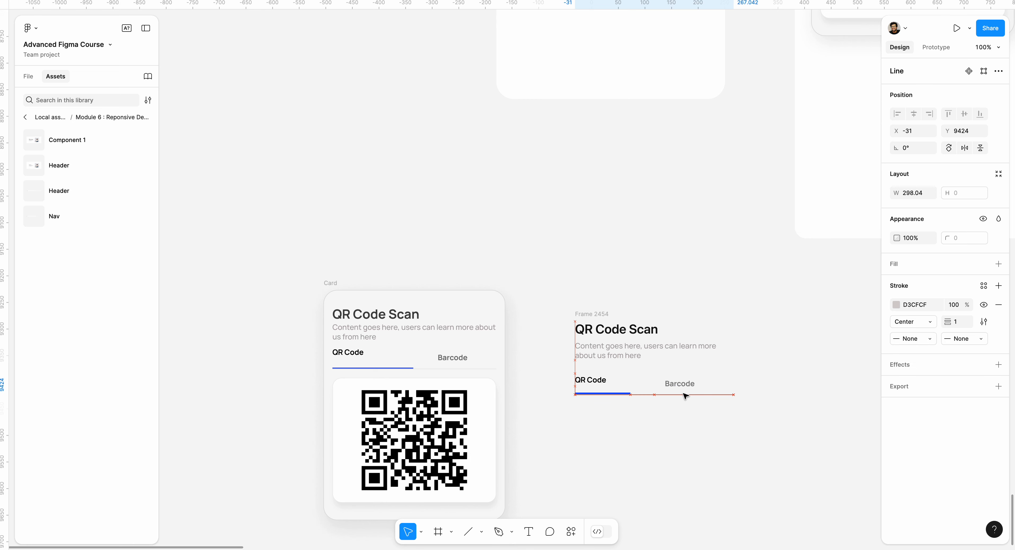
# Step: Wrap the QR Code label and the blue line below it in an auto layout frame
pyautogui.click(630, 394)
pyautogui.click(602, 380)
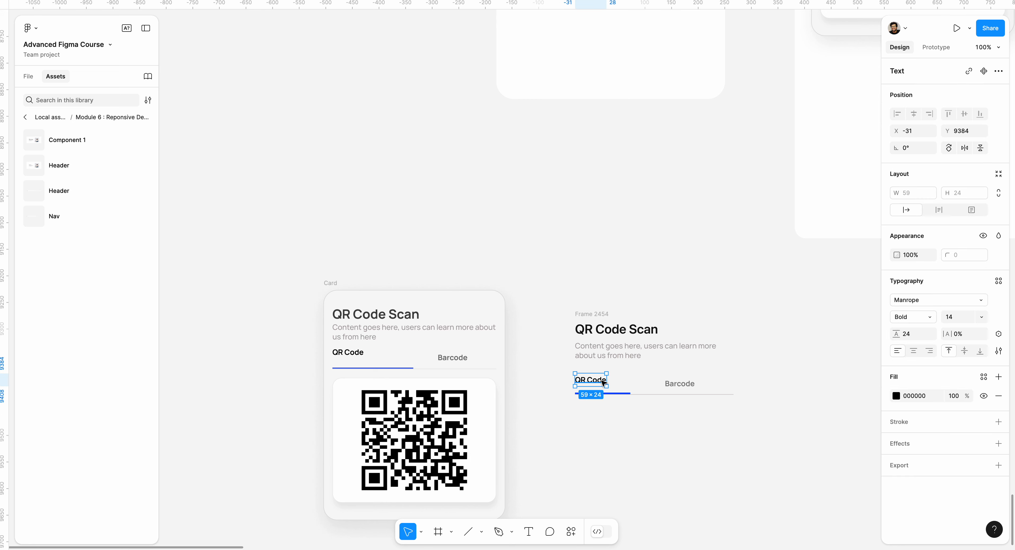
pyautogui.keyDown('shift'); pyautogui.click(625, 393); pyautogui.keyUp('shift')
pyautogui.click(632, 375)
pyautogui.scroll(5, 616, 380)
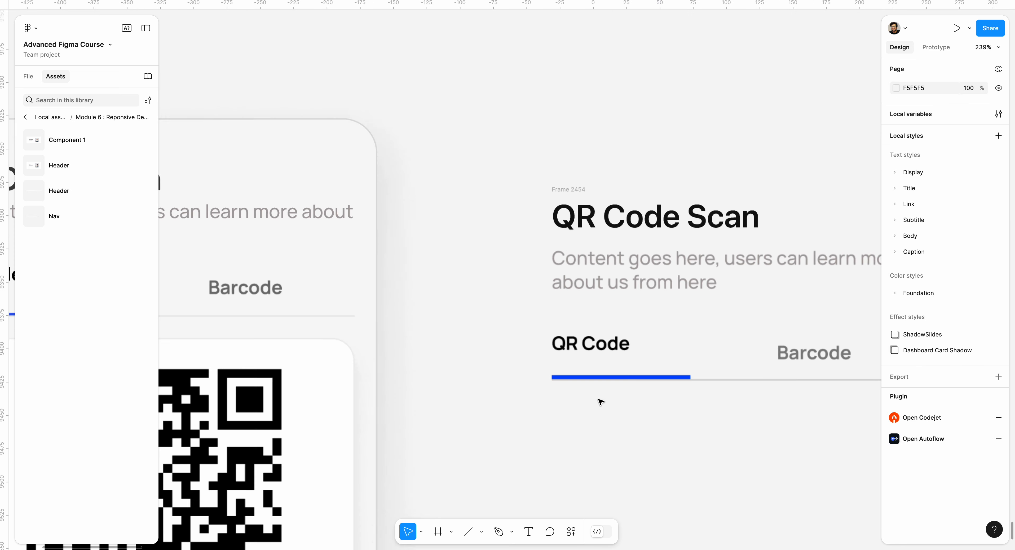
pyautogui.click(604, 378)
pyautogui.keyDown('shift'); pyautogui.click(610, 351); pyautogui.keyUp('shift')
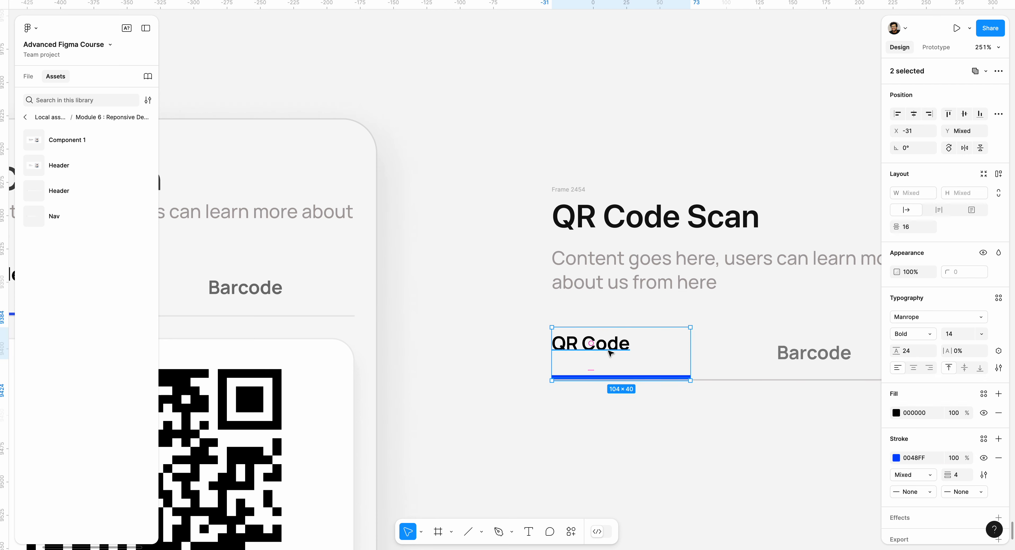
pyautogui.hotkey('shift', 'a')
# Step: Wrap the QR Code tab frame and the Barcode label together in a horizontal auto layout frame
pyautogui.click(806, 355)
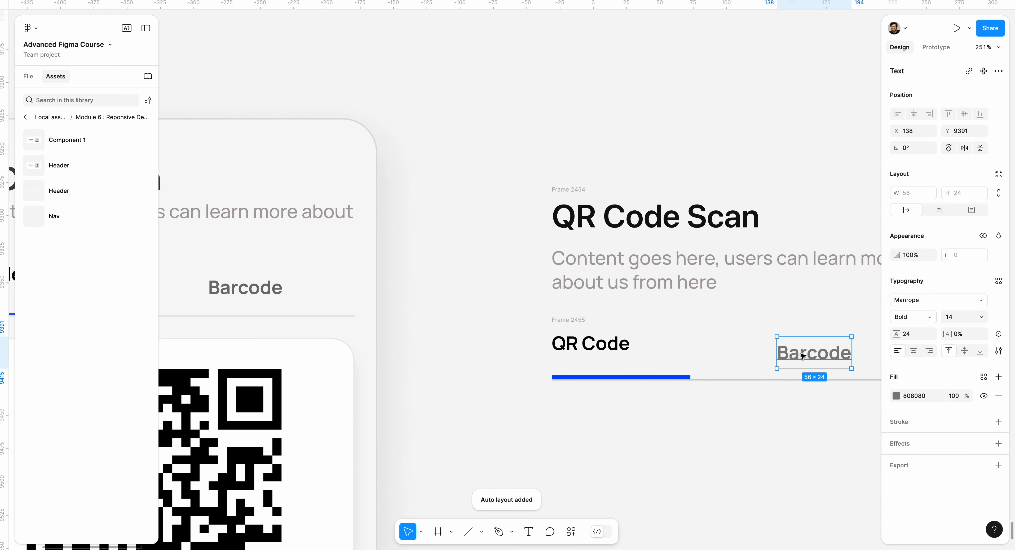
pyautogui.keyDown('shift'); pyautogui.click(702, 380); pyautogui.keyUp('shift')
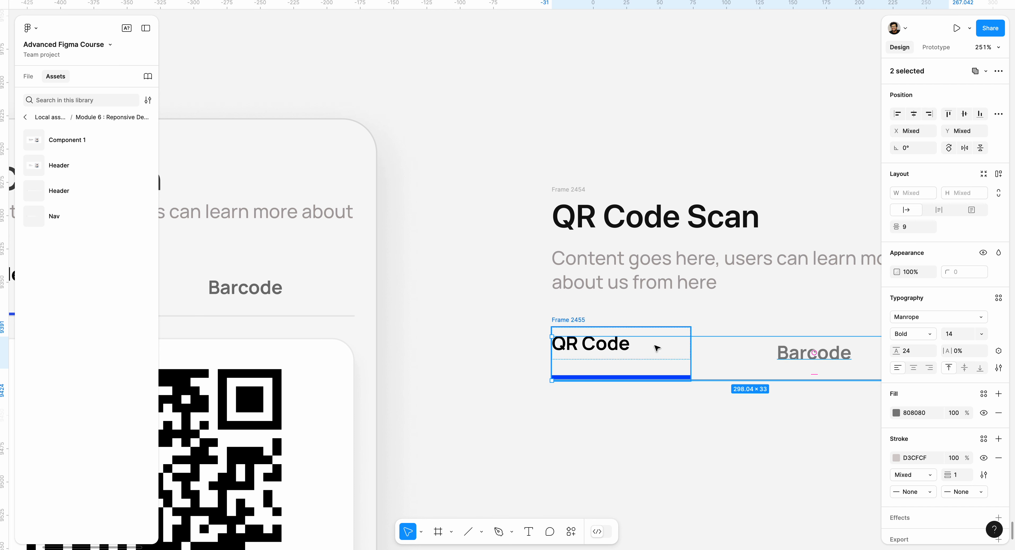
pyautogui.keyDown('shift'); pyautogui.click(662, 349); pyautogui.keyUp('shift')
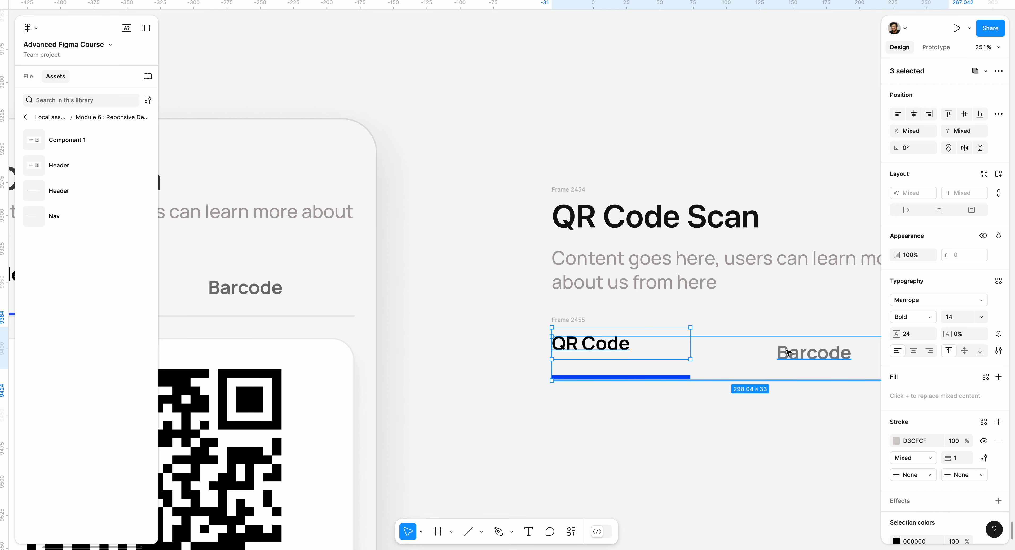
pyautogui.click(775, 348)
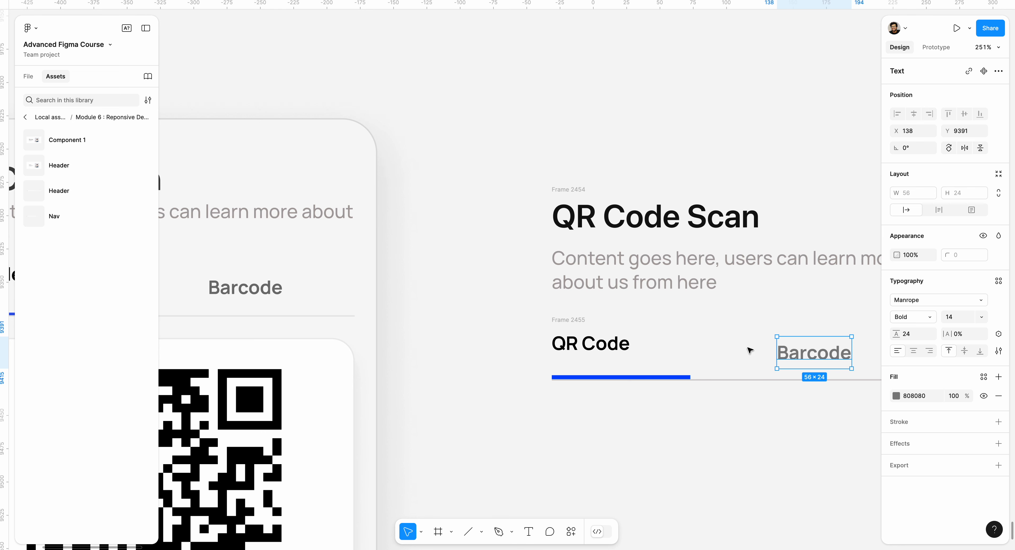
pyautogui.keyDown('shift'); pyautogui.click(662, 359); pyautogui.keyUp('shift')
pyautogui.click(685, 372)
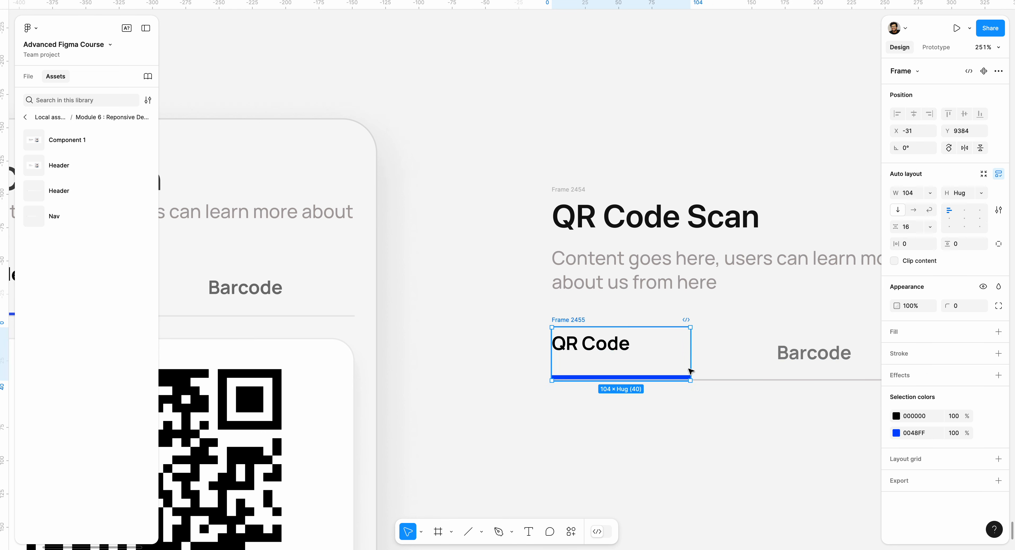
pyautogui.keyDown('shift'); pyautogui.click(799, 355); pyautogui.keyUp('shift')
pyautogui.hotkey('shift', 'a')
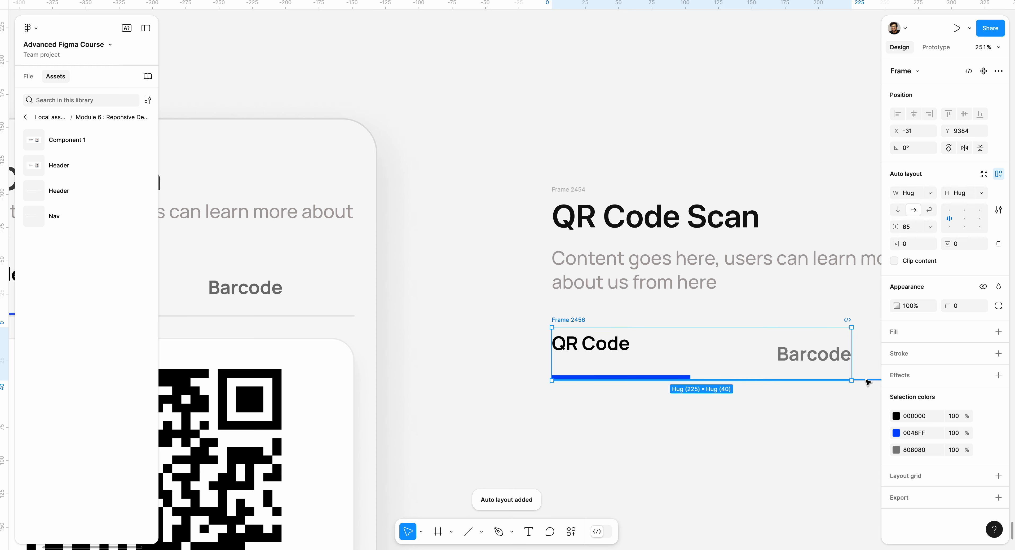
# Step: Wrap the tab row and the grey divider line beneath it in a vertical auto layout frame
pyautogui.keyDown('shift'); pyautogui.click(869, 380); pyautogui.keyUp('shift')
pyautogui.hotkey('shift', 'a')
pyautogui.scroll(-5, 750, 404)
pyautogui.hscroll(2, 731, 399)
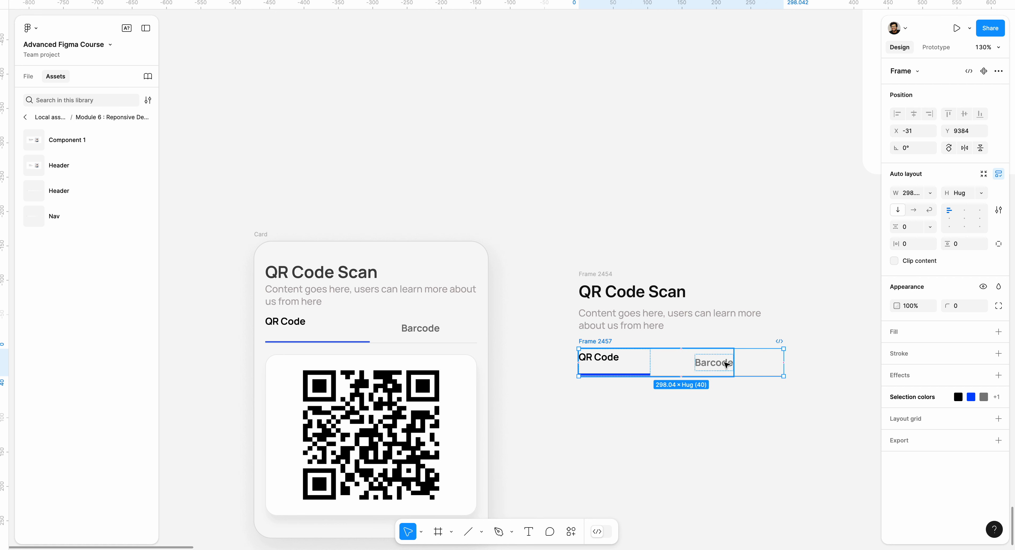
pyautogui.click(665, 362)
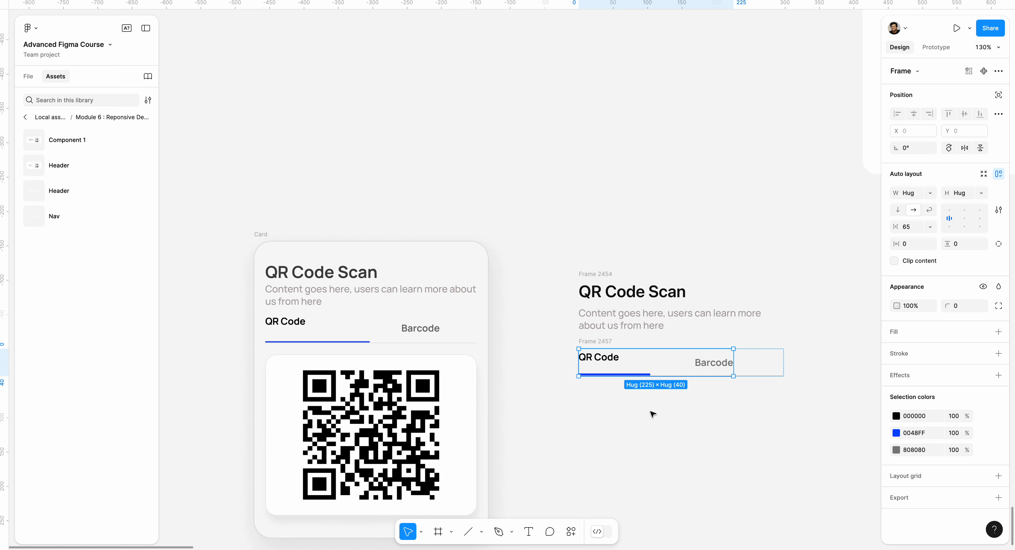
pyautogui.click(640, 412)
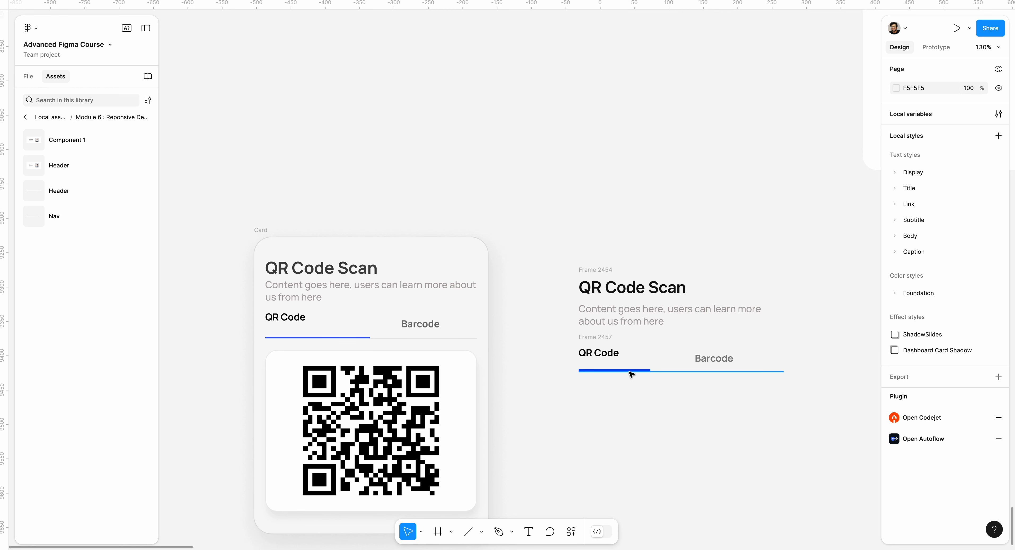
# Step: Draw a frame about 267 × 215 below the tabs, shift it slightly right to X -25, and set its corner radius to 8
pyautogui.scroll(-2, 631, 374)
pyautogui.scroll(-1, 670, 390)
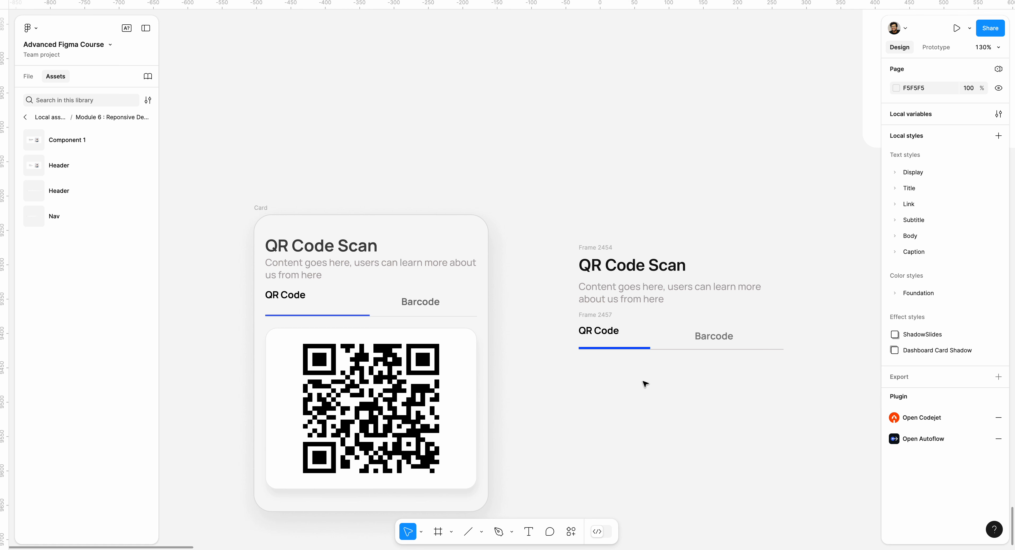
pyautogui.press('f')
pyautogui.moveTo(579, 363); pyautogui.dragTo(762, 511)
pyautogui.moveTo(705, 453); pyautogui.dragTo(710, 454)
pyautogui.moveTo(949, 255); pyautogui.dragTo(991, 258)
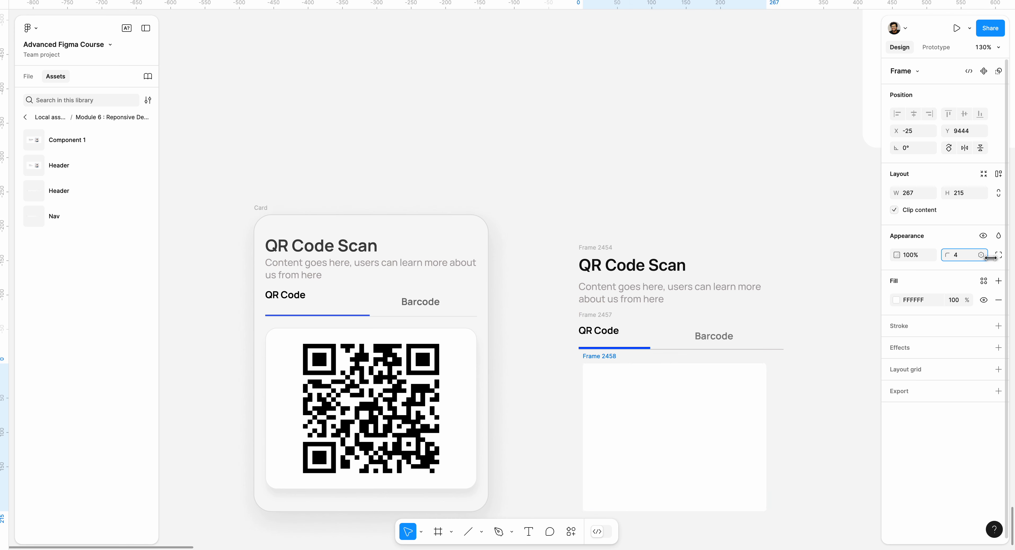
# Step: Copy the QR code group from the reference card into the new white frame, centred both ways
pyautogui.click(412, 388)
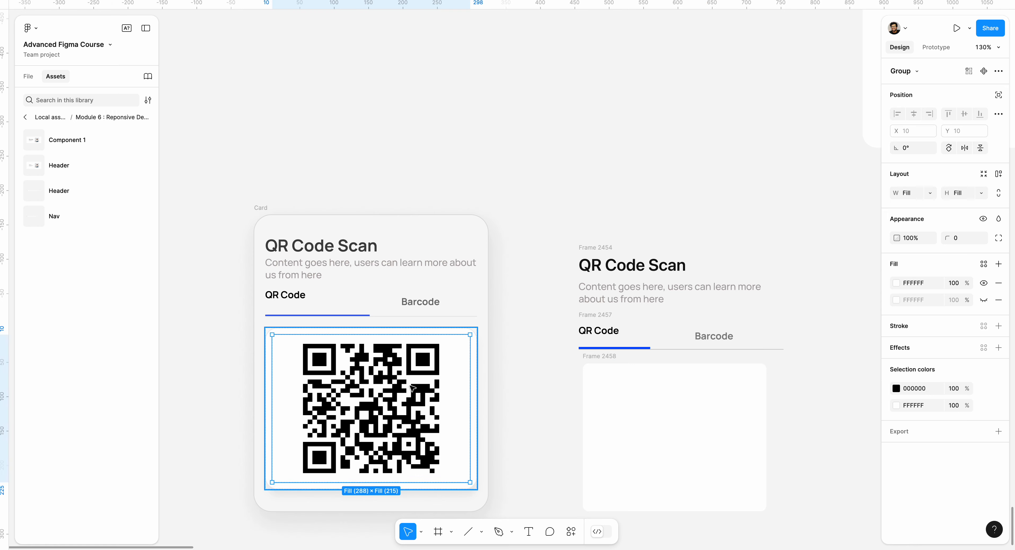
pyautogui.click(411, 389)
pyautogui.click(410, 389)
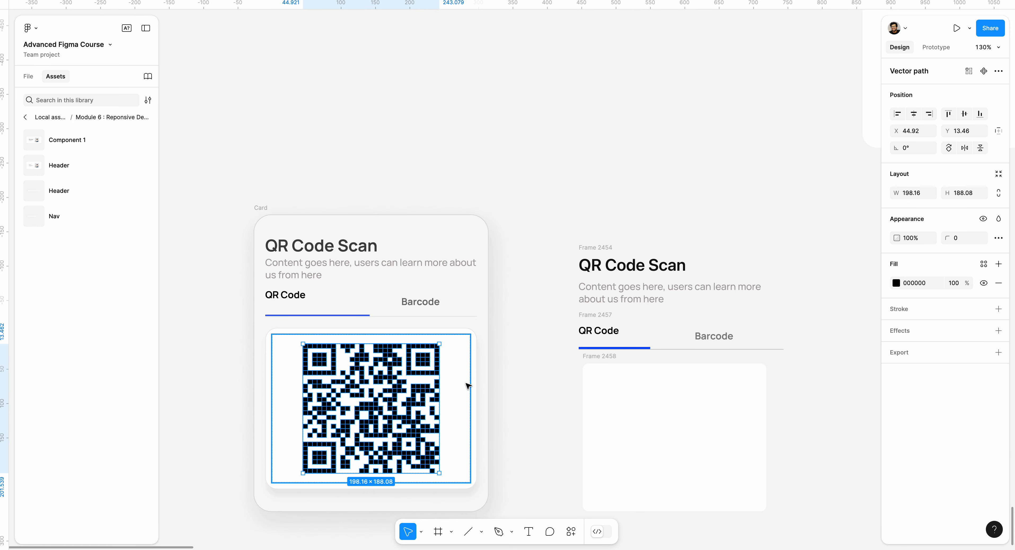
pyautogui.press('Escape')
pyautogui.doubleClick(388, 379)
pyautogui.doubleClick(388, 378)
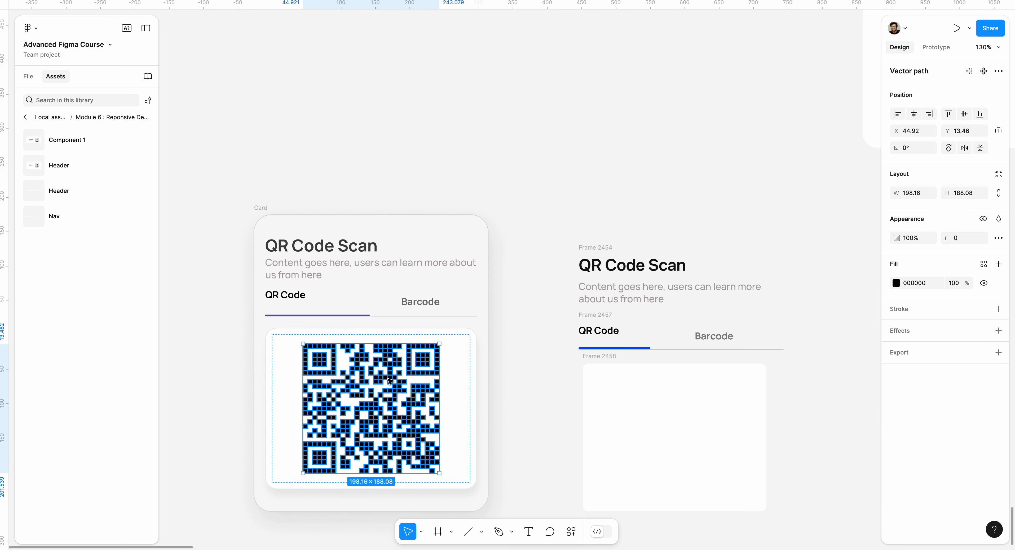
pyautogui.click(503, 369)
pyautogui.click(379, 375)
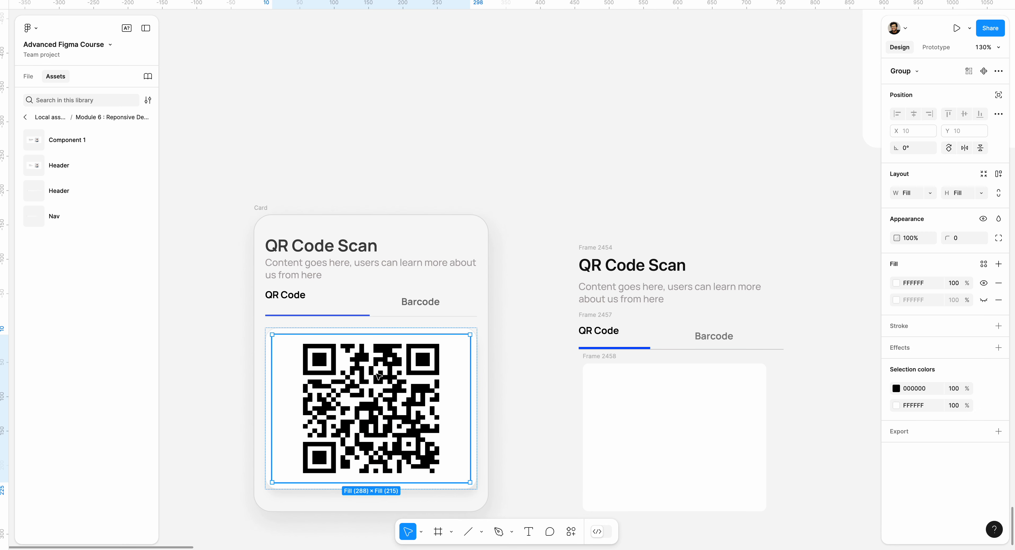
pyautogui.doubleClick(379, 376)
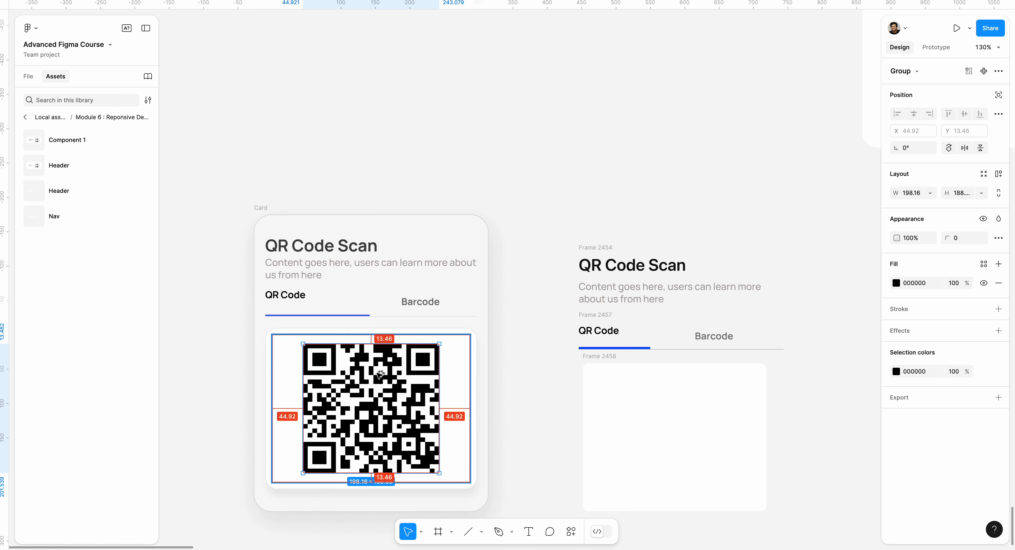
pyautogui.keyDown('alt'); pyautogui.moveTo(379, 375); pyautogui.dragTo(686, 437); pyautogui.keyUp('alt')
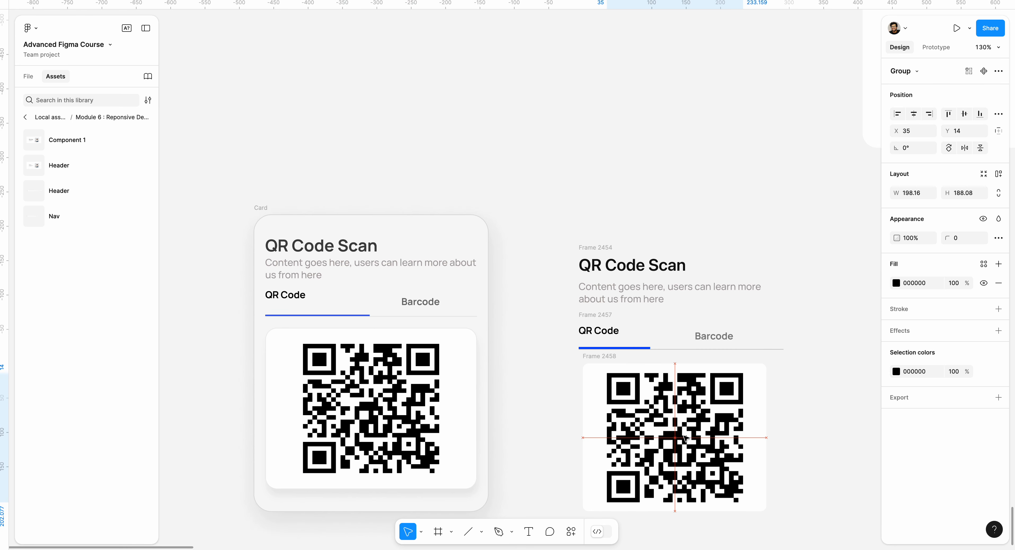
# Step: Apply auto layout to the QR code frame and set its top and bottom padding to 16
pyautogui.click(597, 357)
pyautogui.hotkey('shift', 'a')
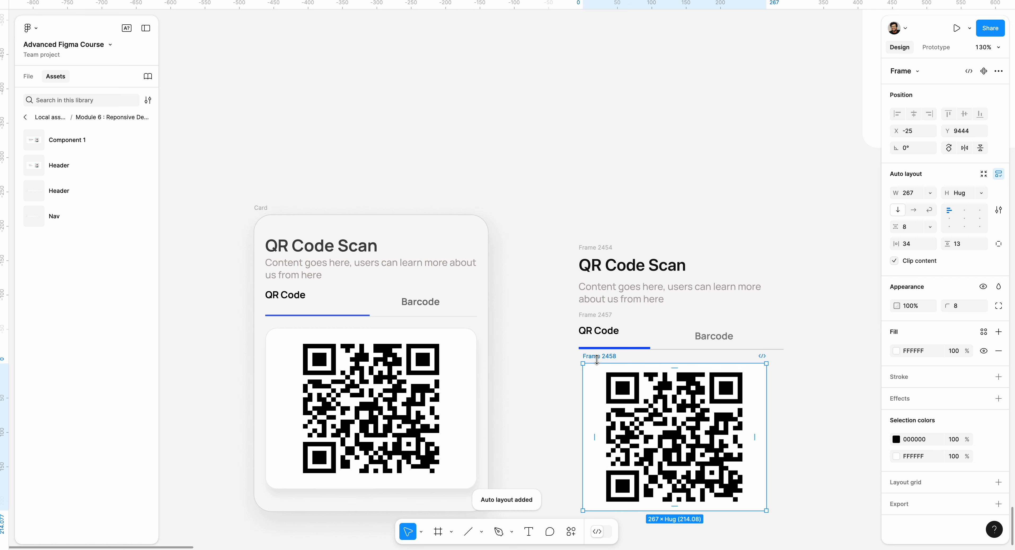
pyautogui.click(674, 368)
pyautogui.press('Return')
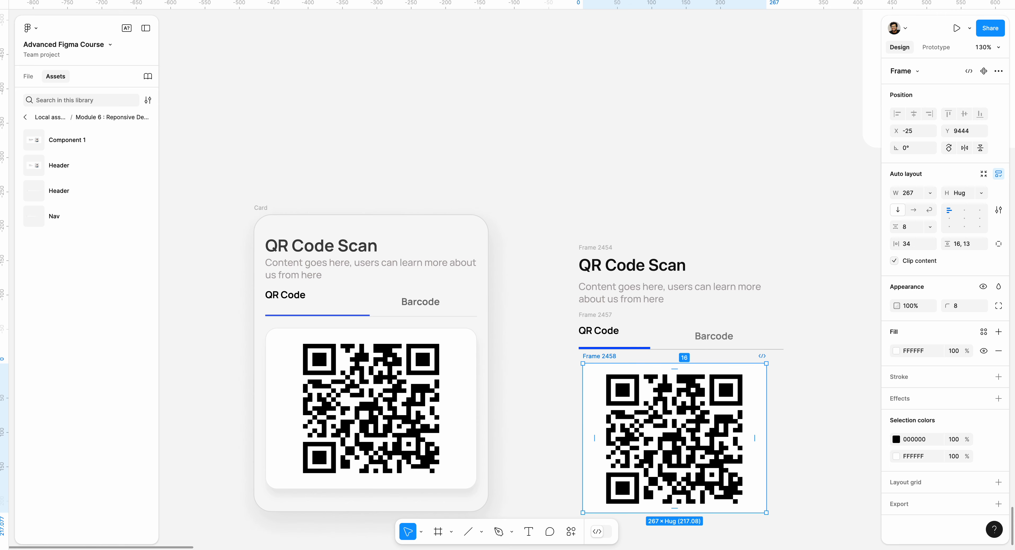
pyautogui.hscroll(-2, 707, 509)
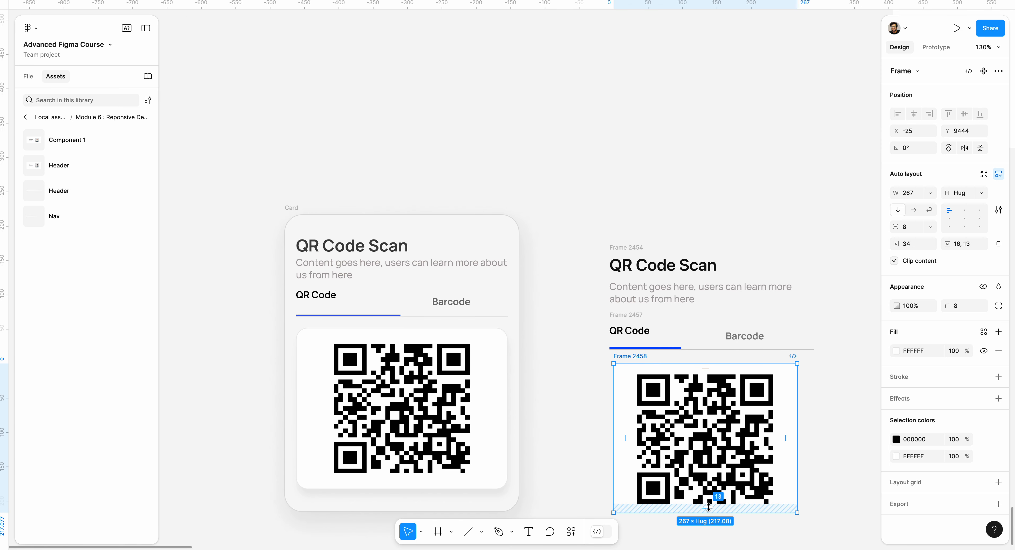
pyautogui.click(708, 507)
pyautogui.write('16')
pyautogui.press('Return')
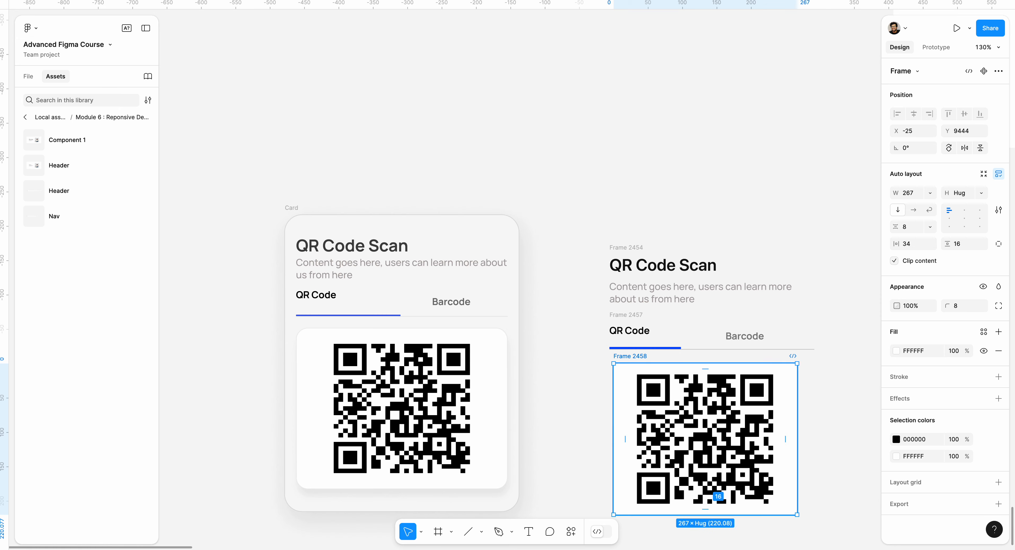
# Step: Wrap the heading block, tab row and QR code frame in one vertical auto layout frame with its contents left-aligned
pyautogui.hscroll(-2, 748, 371)
pyautogui.hscroll(6, 749, 370)
pyautogui.scroll(-3, 749, 371)
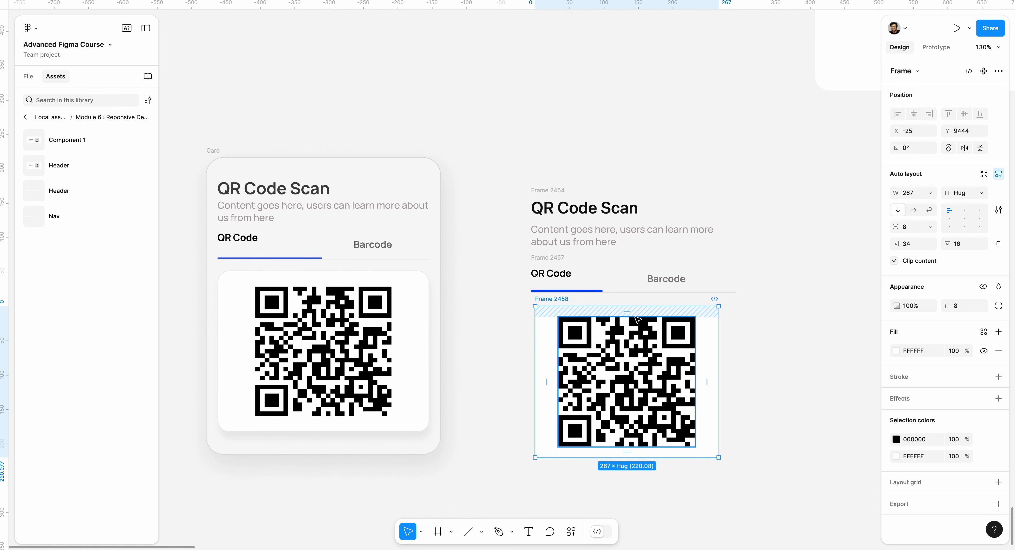
pyautogui.click(779, 294)
pyautogui.moveTo(479, 151); pyautogui.dragTo(774, 479)
pyautogui.hotkey('shift', 'a')
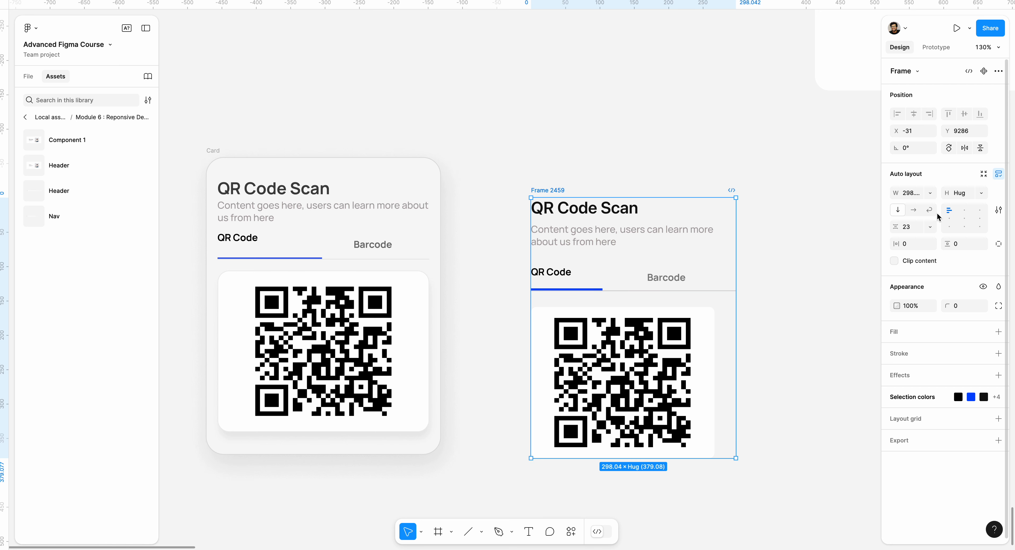
pyautogui.click(961, 212)
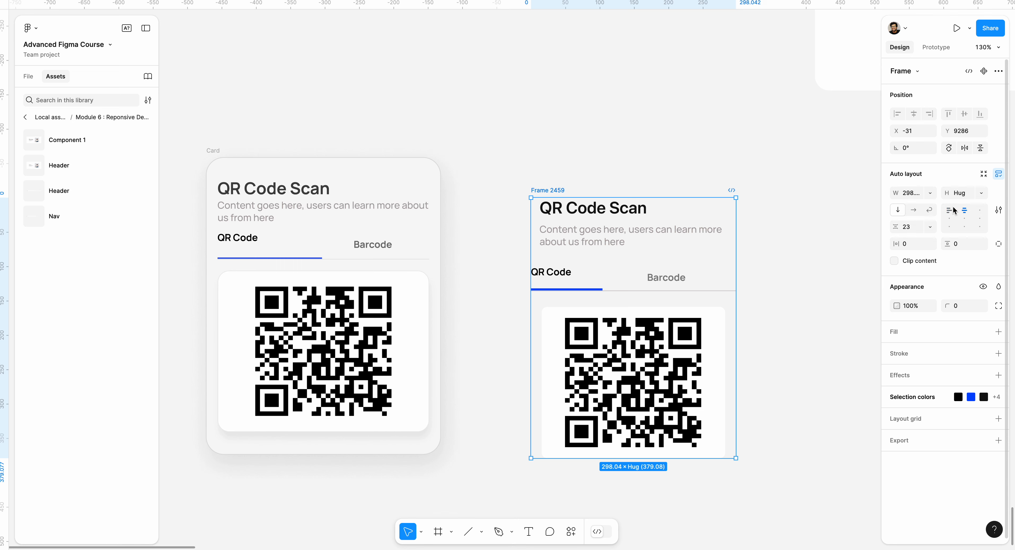
pyautogui.click(953, 210)
# Step: Set the width of both the QR code frame and the QR code group inside it to Fill
pyautogui.click(697, 328)
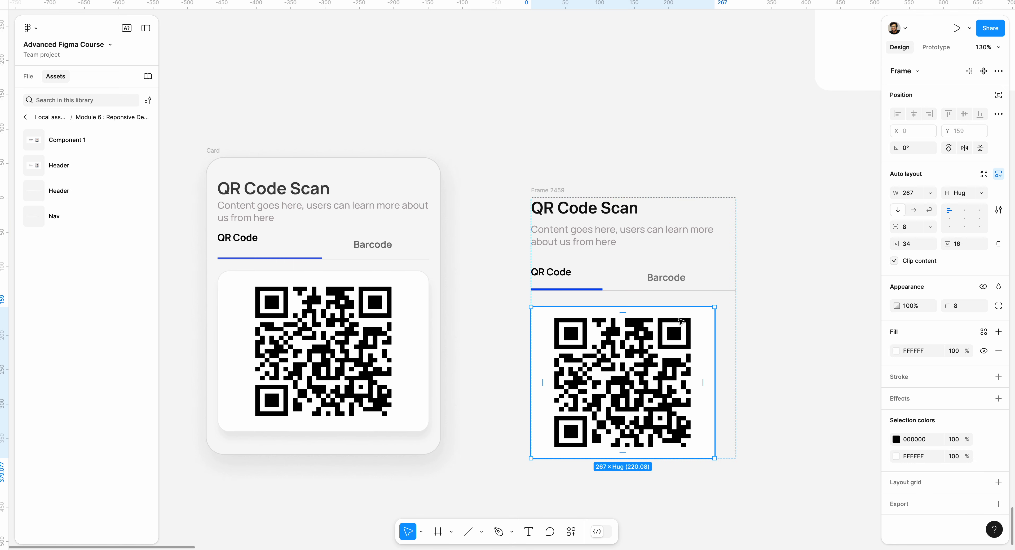
pyautogui.click(934, 197)
pyautogui.click(930, 216)
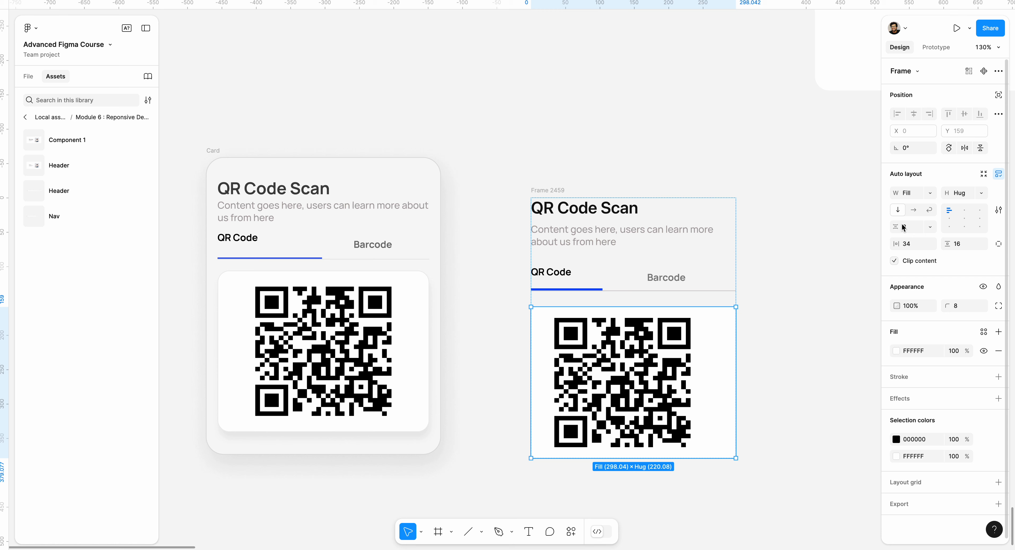
pyautogui.click(622, 375)
pyautogui.click(931, 194)
pyautogui.click(929, 207)
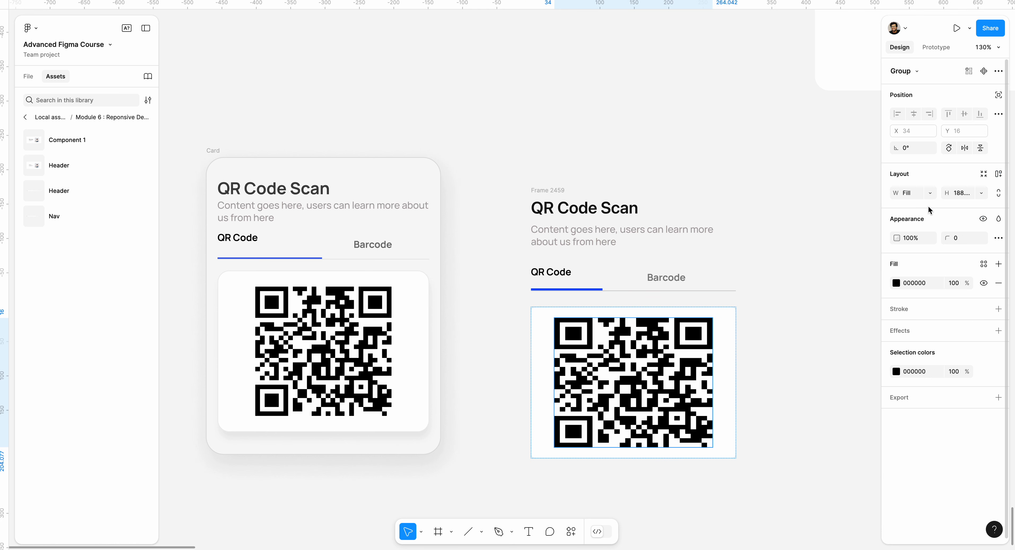
pyautogui.click(785, 310)
# Step: Wrap the whole card content in an outer auto layout frame with fill FFFFFF and corner radius 15
pyautogui.scroll(-2, 782, 299)
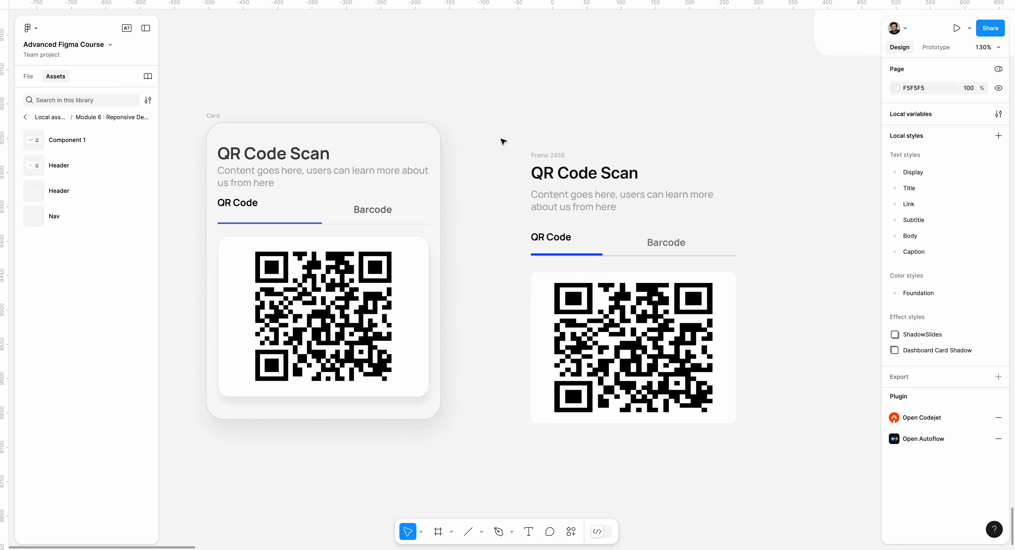
pyautogui.click(538, 155)
pyautogui.hotkey('shift', 'a')
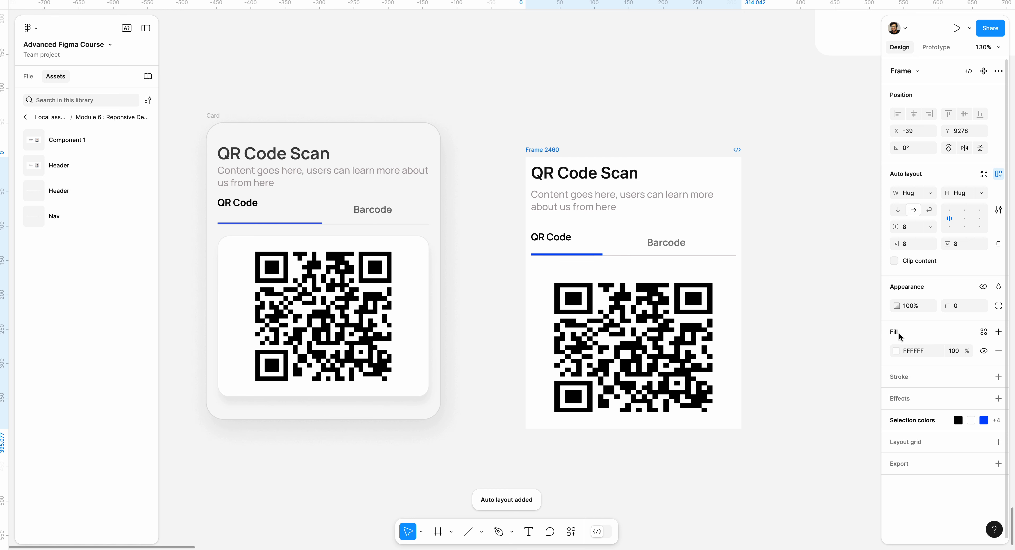
pyautogui.moveTo(947, 305); pyautogui.dragTo(89, 302)
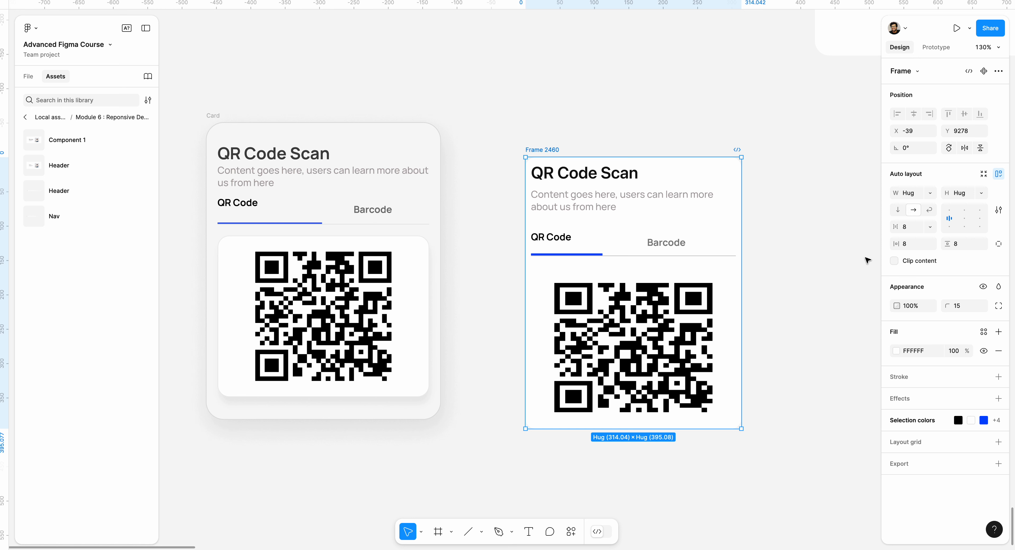
# Step: Set the outer card frame's horizontal and vertical padding to 16
pyautogui.click(911, 244)
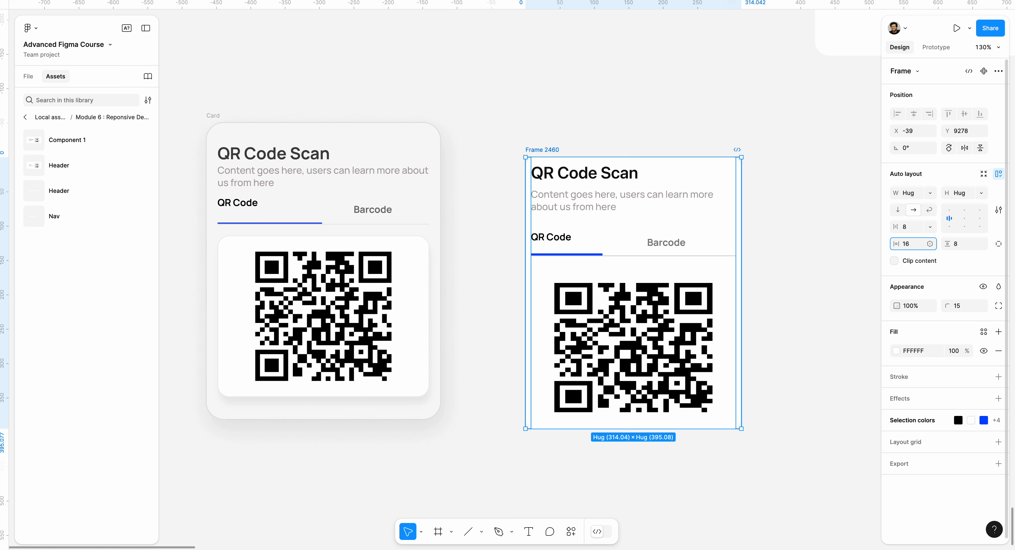
pyautogui.press('Return')
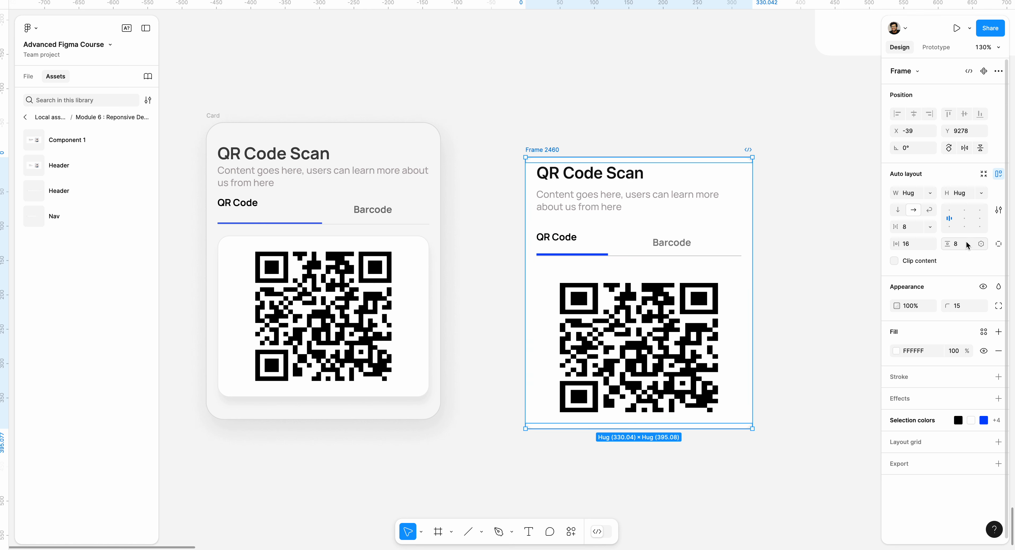
pyautogui.click(836, 257)
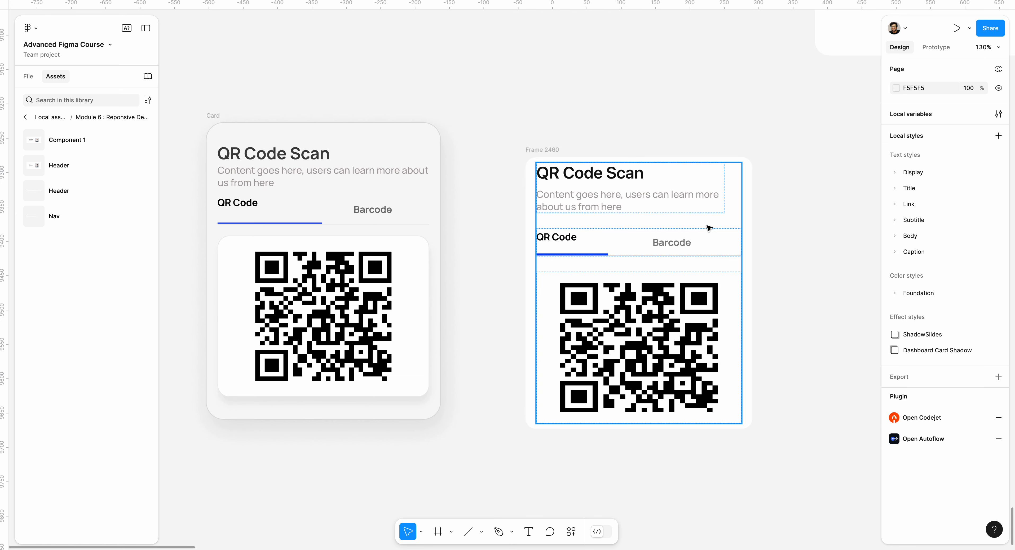
pyautogui.click(539, 148)
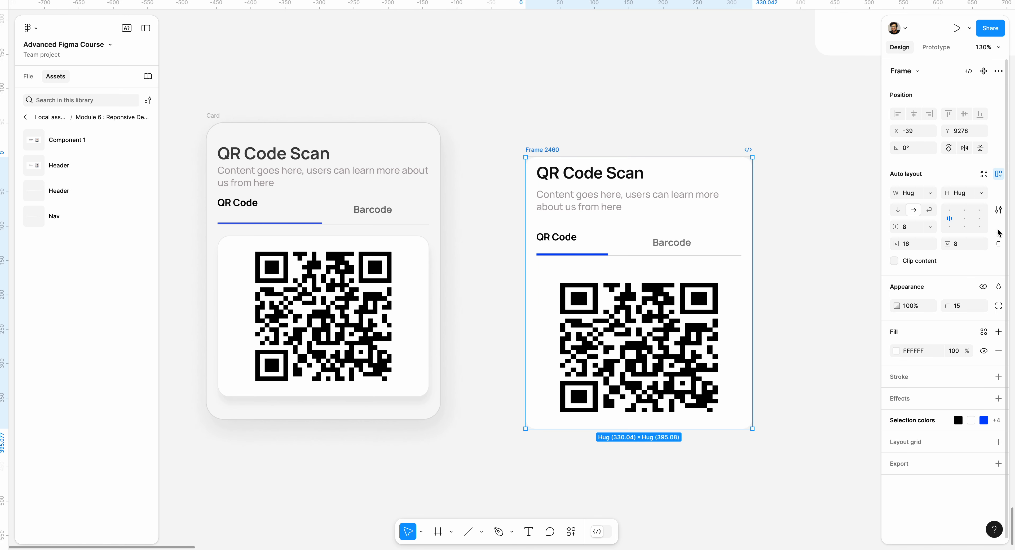
pyautogui.click(970, 243)
pyautogui.write('16')
pyautogui.press('Return')
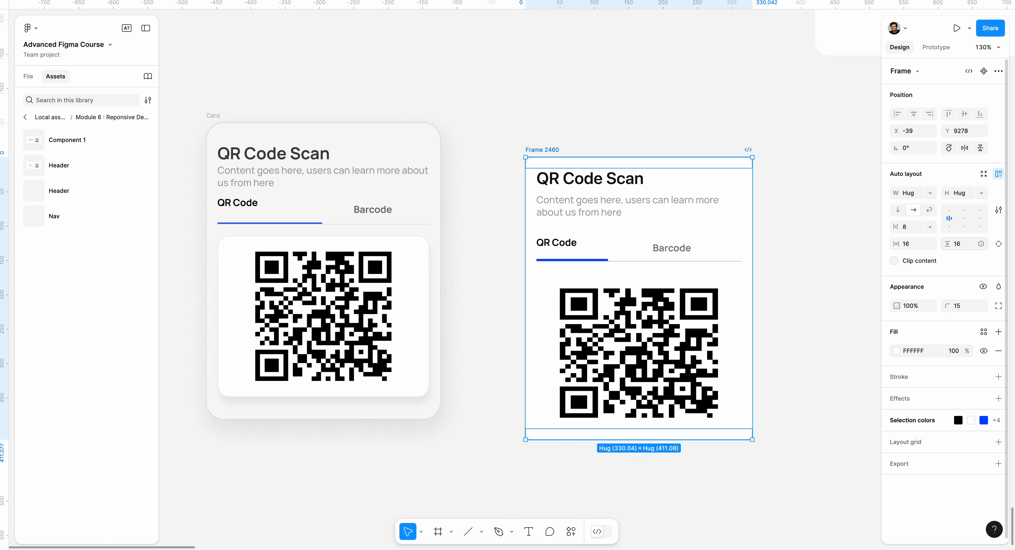
pyautogui.click(819, 224)
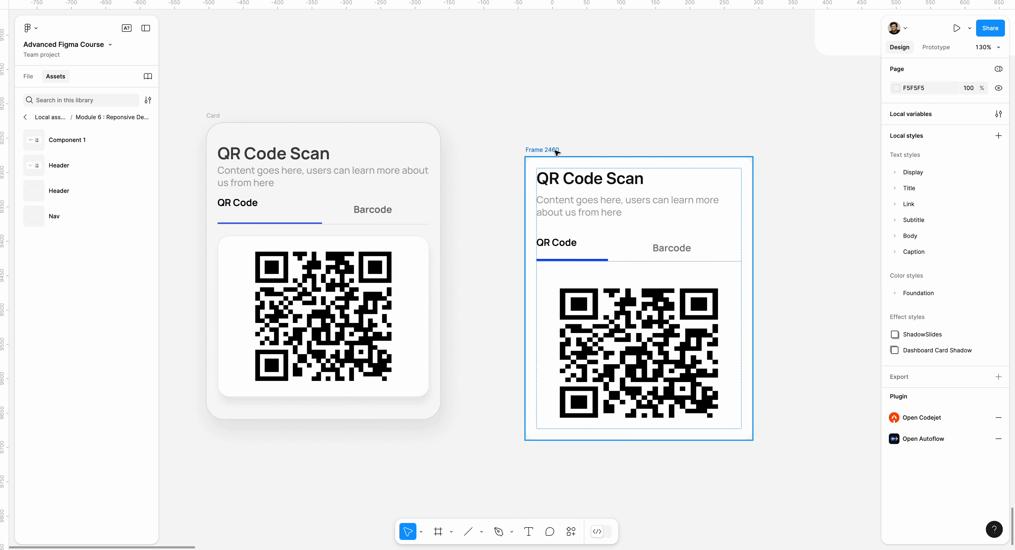
# Step: Add a 1-weight stroke to the outer card frame, positioned Outside and coloured EEEEEE
pyautogui.click(607, 167)
pyautogui.click(904, 383)
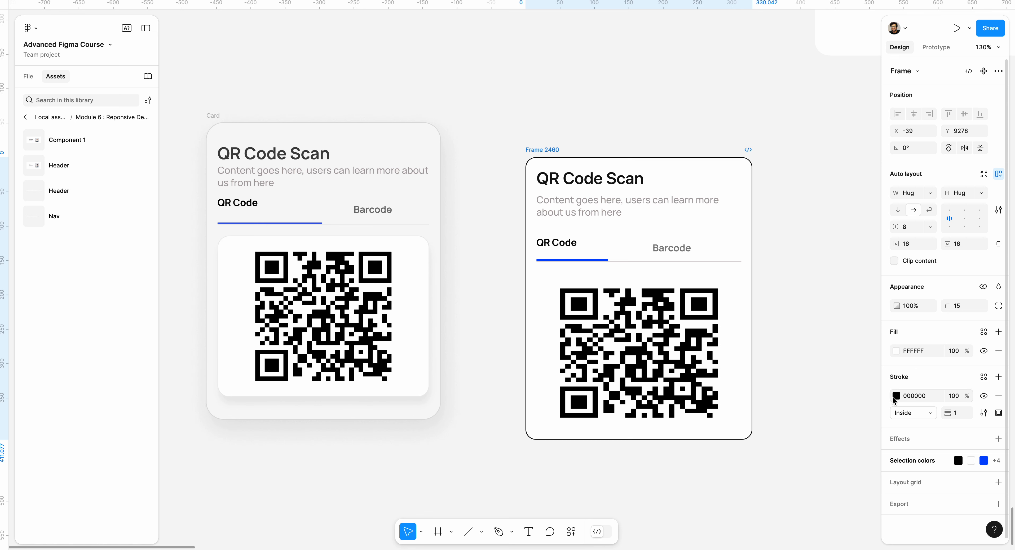
pyautogui.click(905, 412)
pyautogui.click(914, 429)
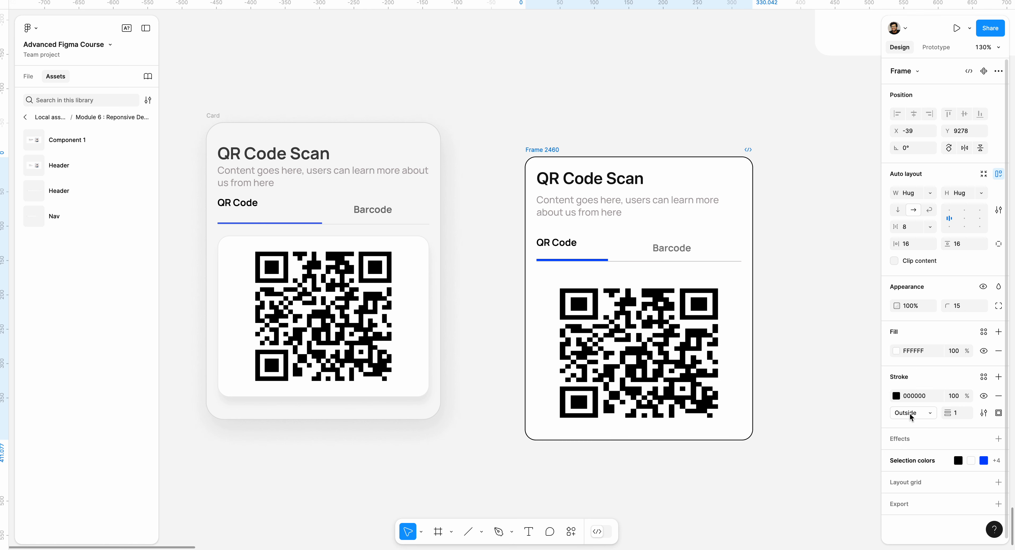
pyautogui.click(894, 396)
pyautogui.moveTo(828, 370)
pyautogui.mouseDown()
pyautogui.moveTo(740, 308)
pyautogui.moveTo(738, 295)
pyautogui.mouseUp()
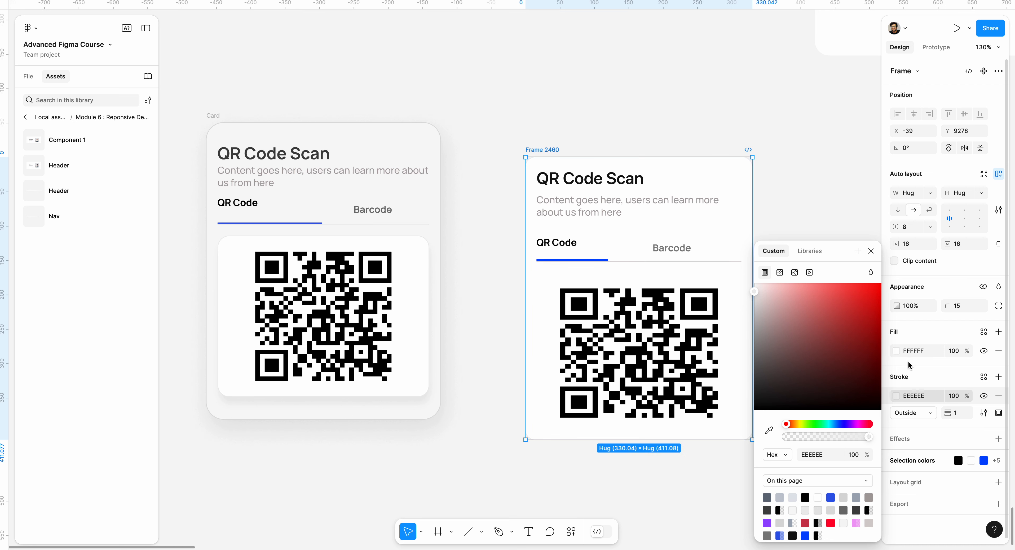
# Step: Add a drop shadow to the outer card frame with X 10, Y 14, blur 19.9 and colour 000000 at 7%
pyautogui.click(922, 445)
pyautogui.click(921, 445)
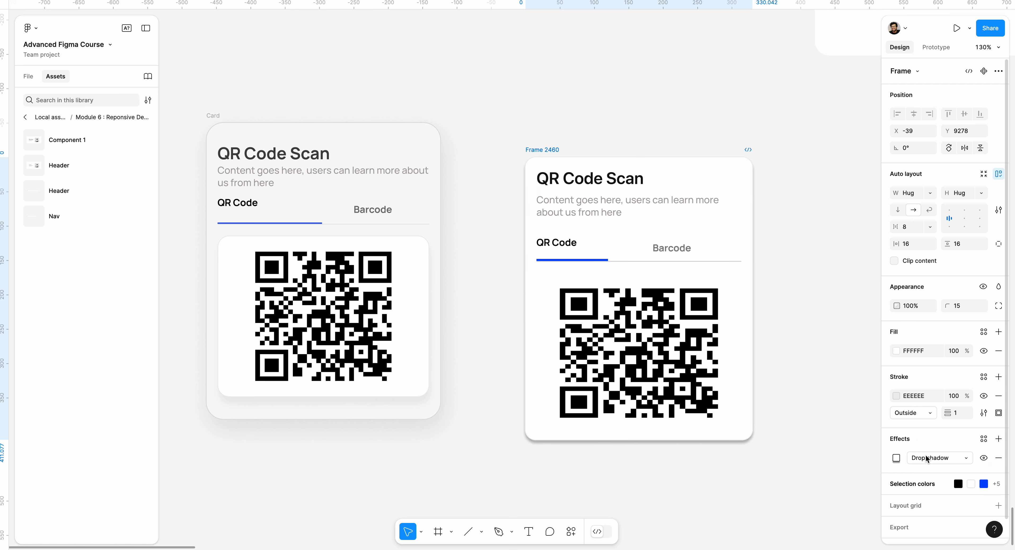
pyautogui.click(928, 459)
pyautogui.click(900, 460)
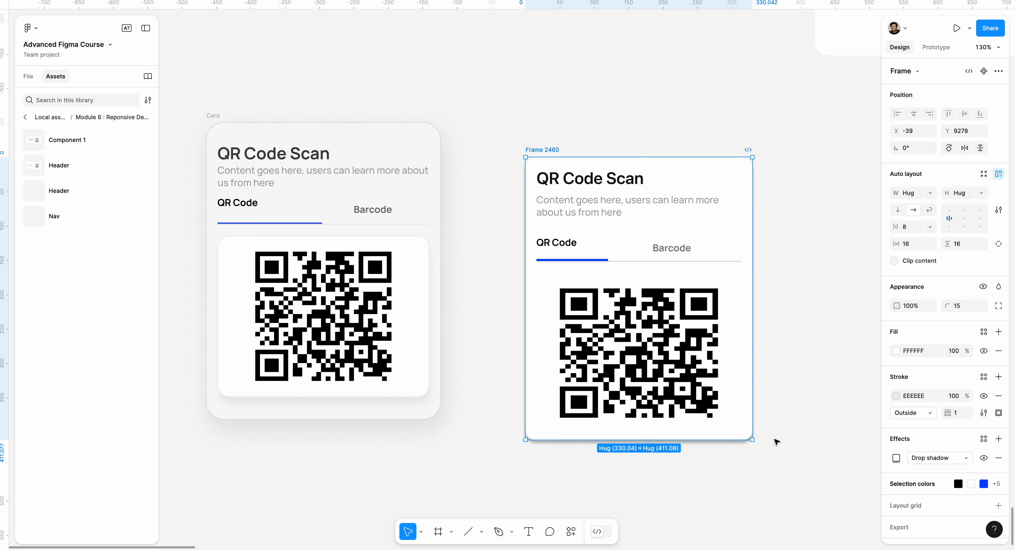
pyautogui.click(894, 461)
pyautogui.moveTo(809, 435); pyautogui.dragTo(978, 475)
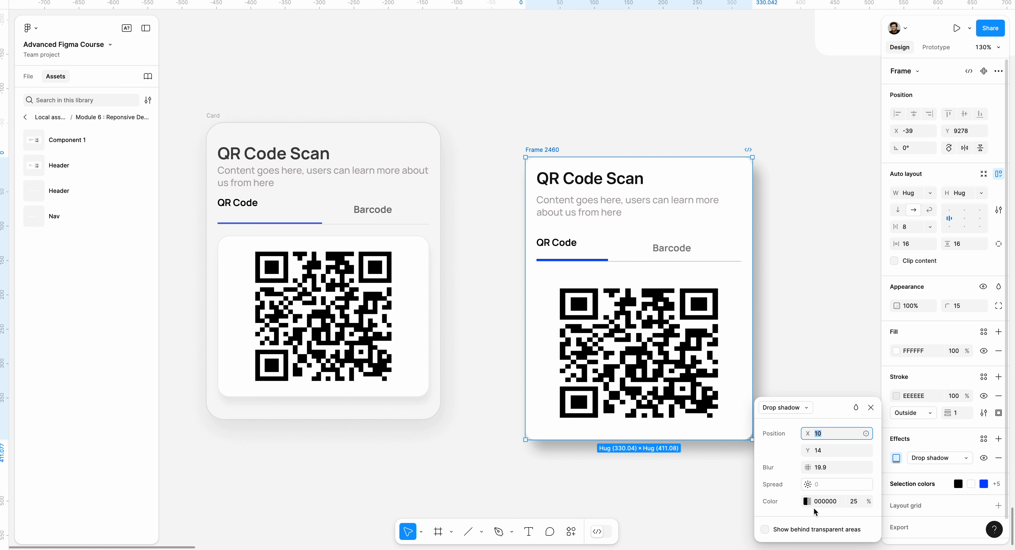
pyautogui.click(807, 501)
pyautogui.moveTo(679, 439); pyautogui.dragTo(666, 437)
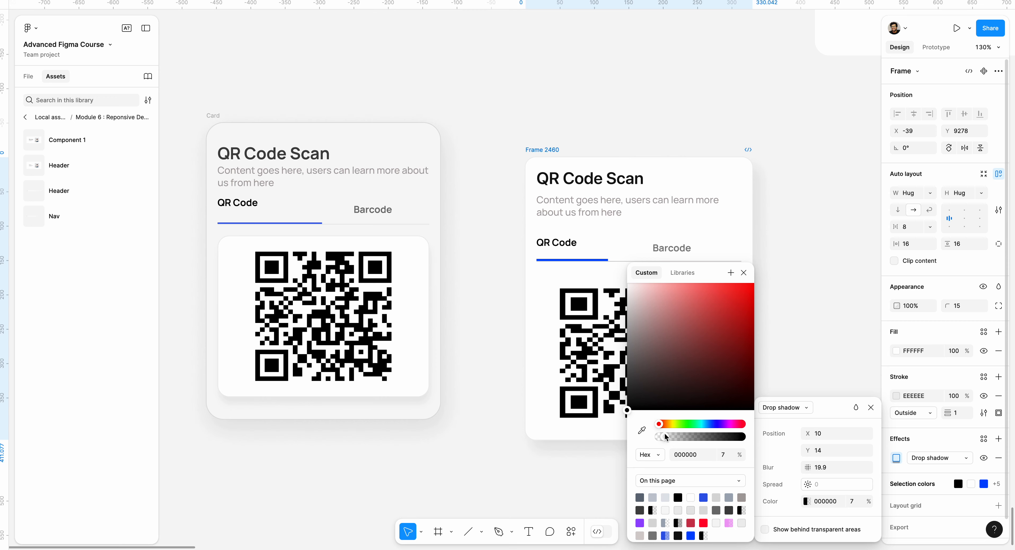
# Step: Change the outer card frame's fill to F8F8F8 by sampling the background of the reference card
pyautogui.click(465, 467)
pyautogui.scroll(-3, 465, 468)
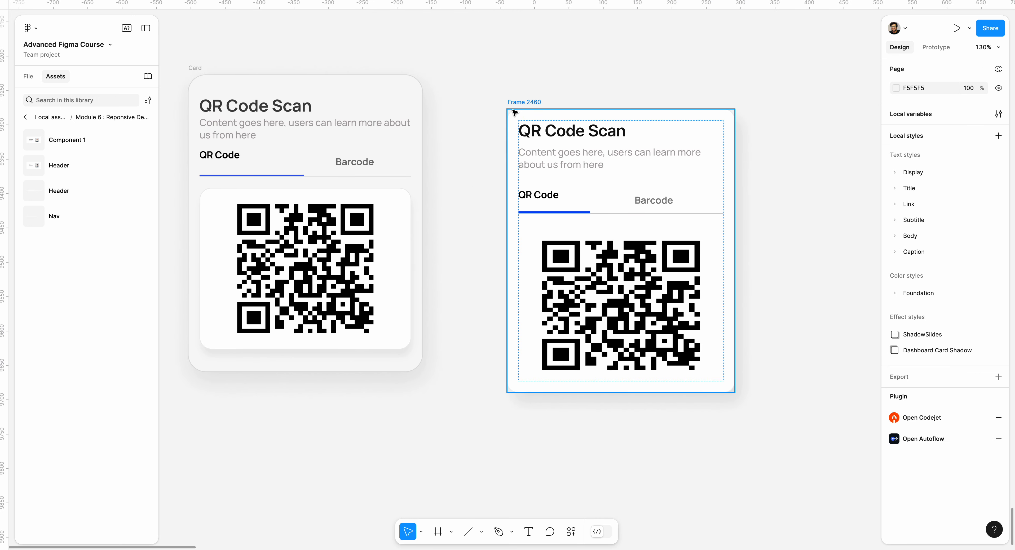
pyautogui.click(514, 113)
pyautogui.click(897, 351)
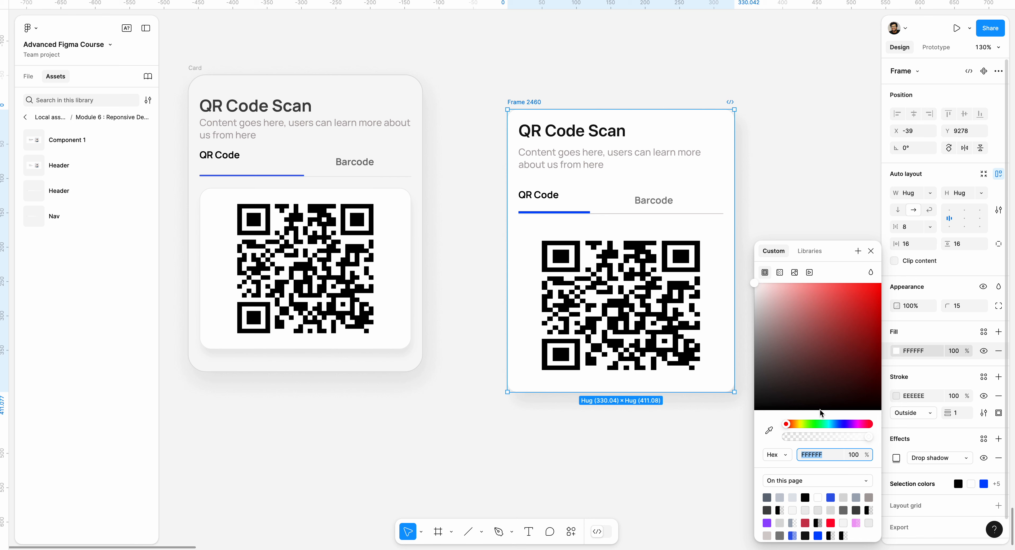
pyautogui.click(770, 431)
pyautogui.click(417, 166)
pyautogui.click(463, 191)
pyautogui.moveTo(467, 194); pyautogui.dragTo(445, 213)
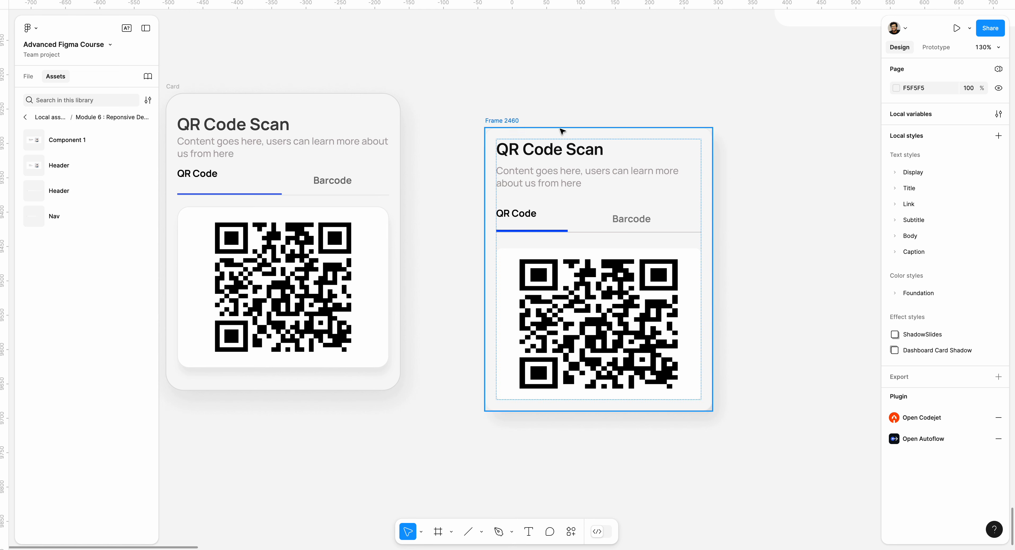
# Step: Try stretching the outer card frame to a width of 398, and undo the resize
pyautogui.click(507, 121)
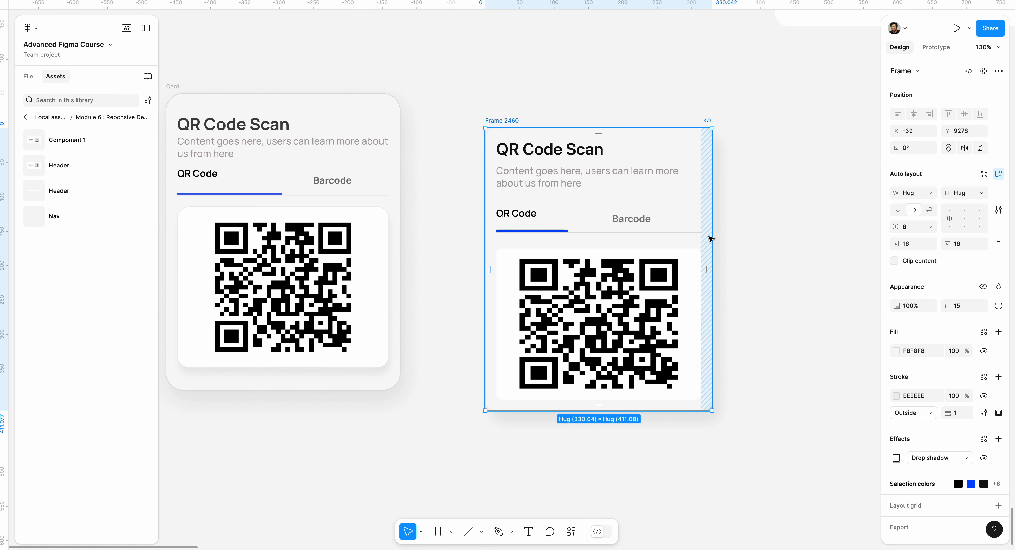
pyautogui.moveTo(712, 236); pyautogui.dragTo(744, 220)
pyautogui.moveTo(611, 207); pyautogui.dragTo(759, 212)
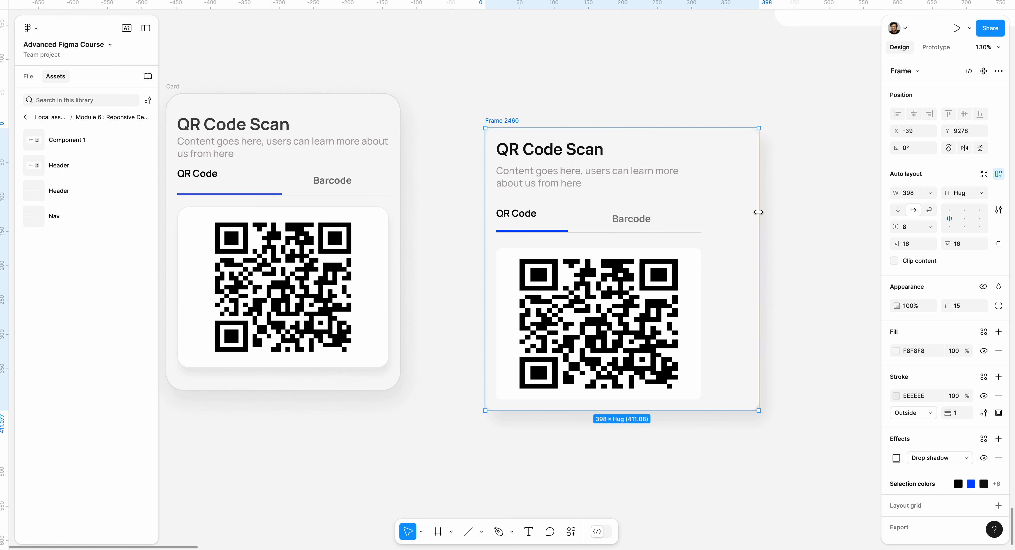
pyautogui.press('super+z')
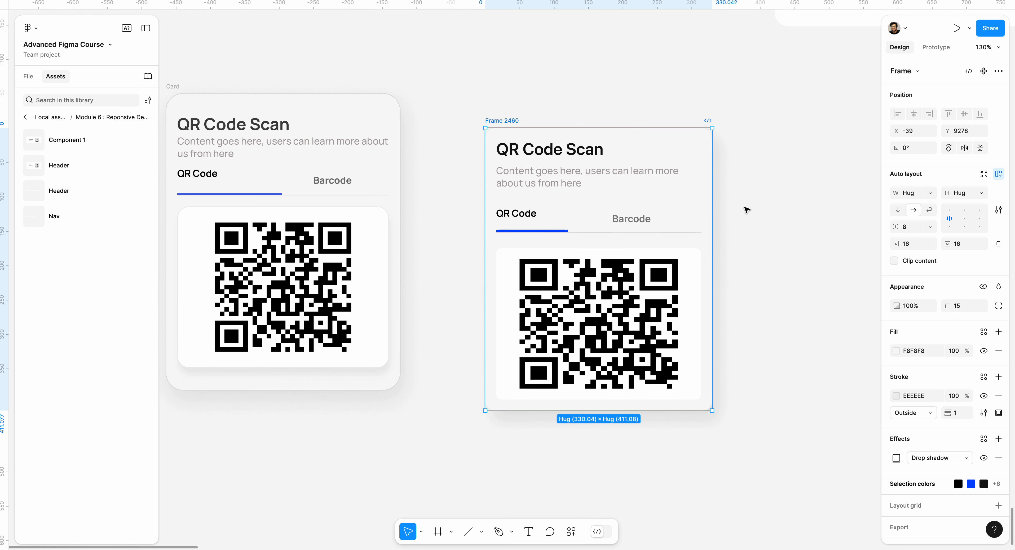
# Step: Widen the outer card frame to about 457 and set the inner content frame's width to Fill container
pyautogui.click(660, 182)
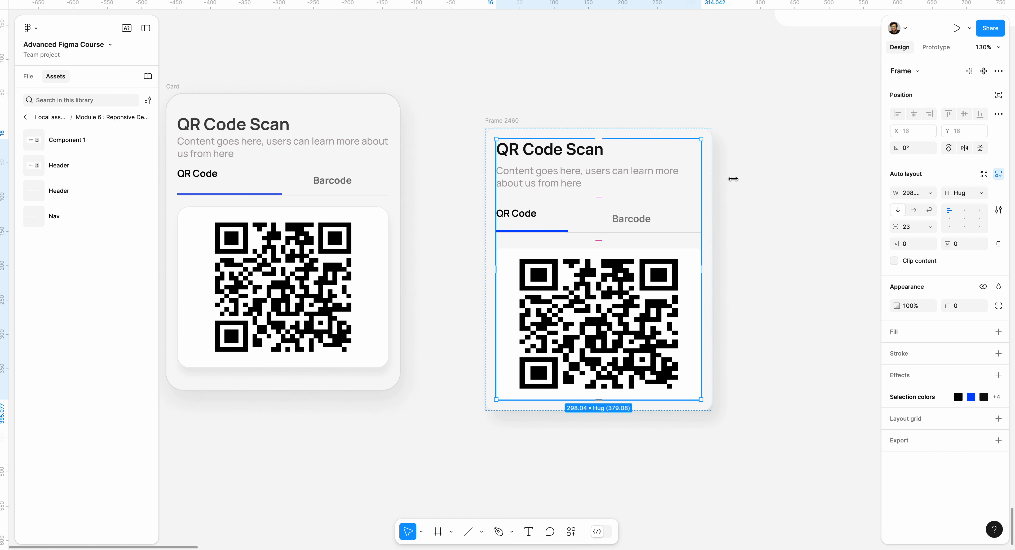
pyautogui.click(501, 120)
pyautogui.moveTo(711, 203); pyautogui.dragTo(800, 203)
pyautogui.click(699, 256)
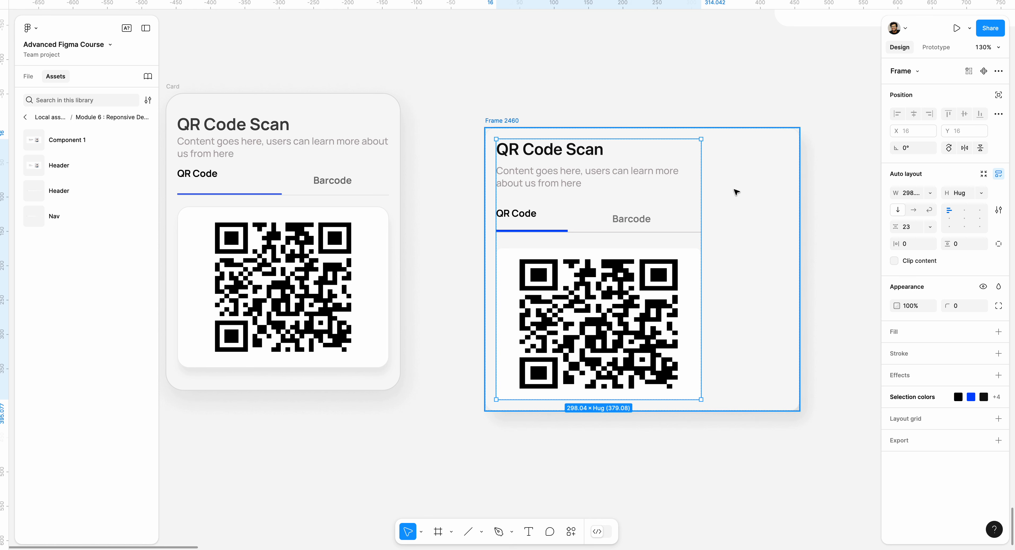
pyautogui.click(936, 192)
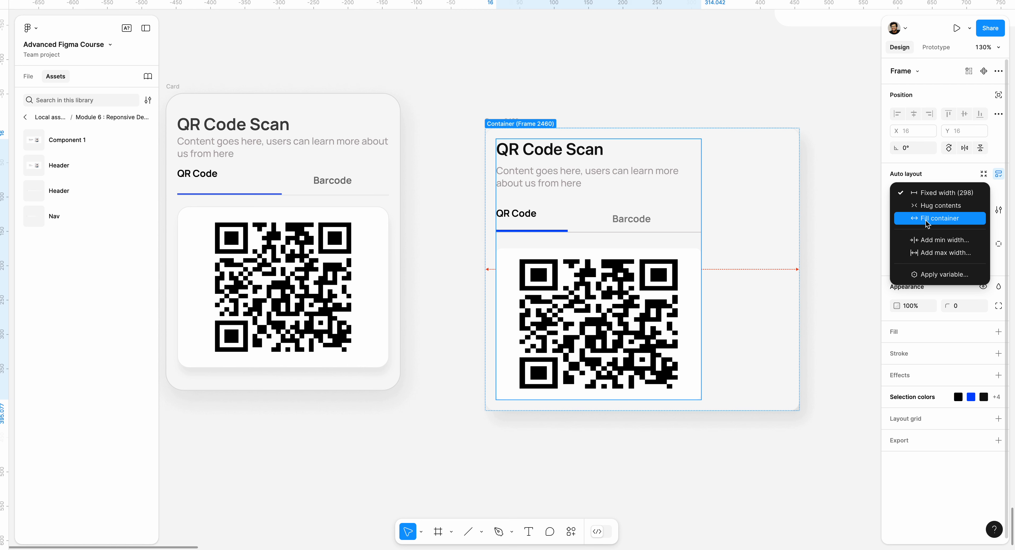
pyautogui.click(940, 219)
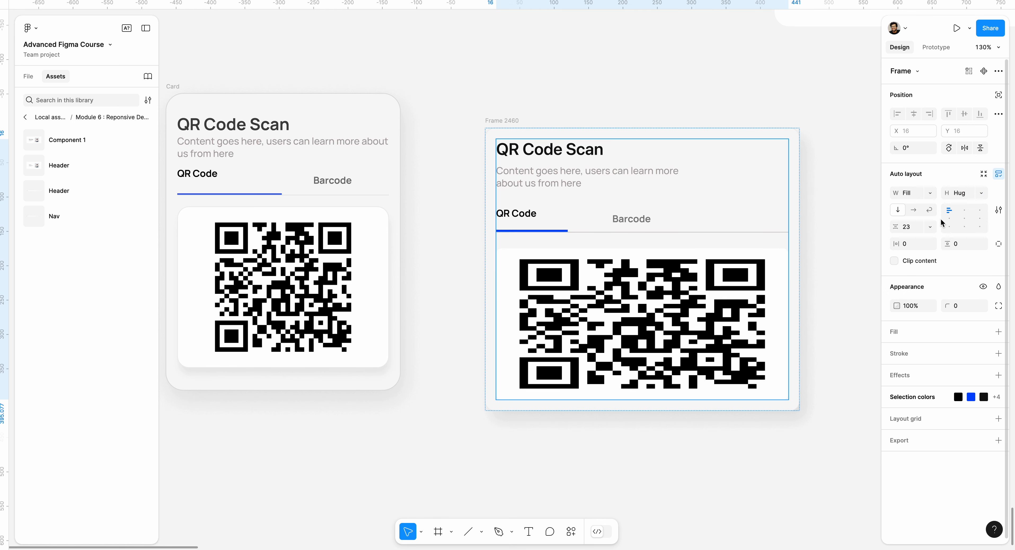
# Step: Set the width of the heading block holding the title and description to Fill container
pyautogui.click(622, 177)
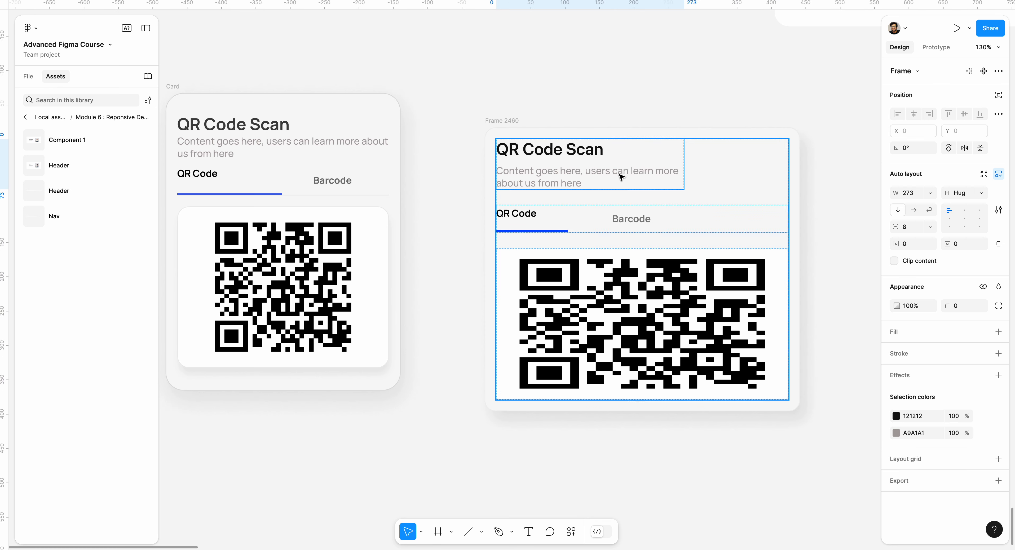
pyautogui.click(935, 192)
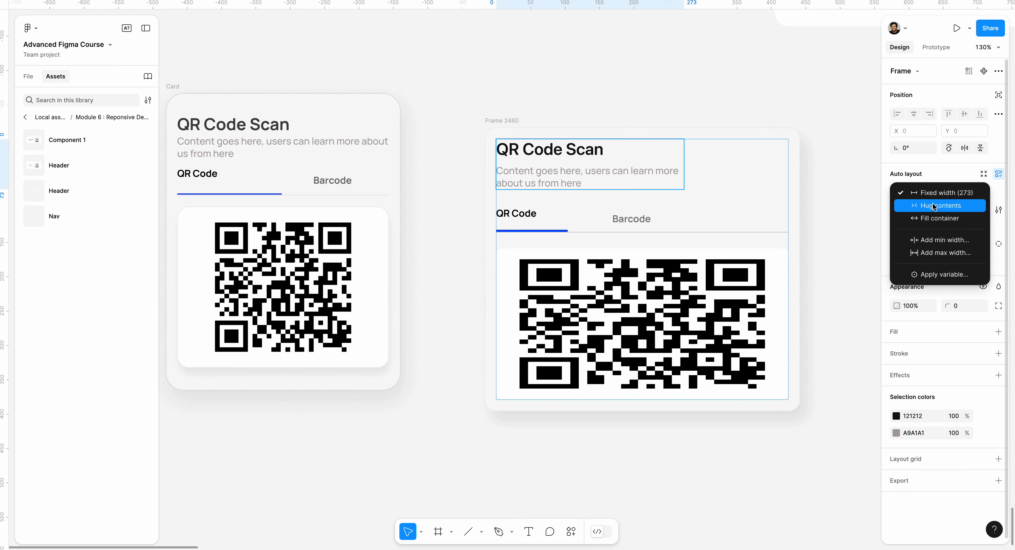
pyautogui.click(932, 220)
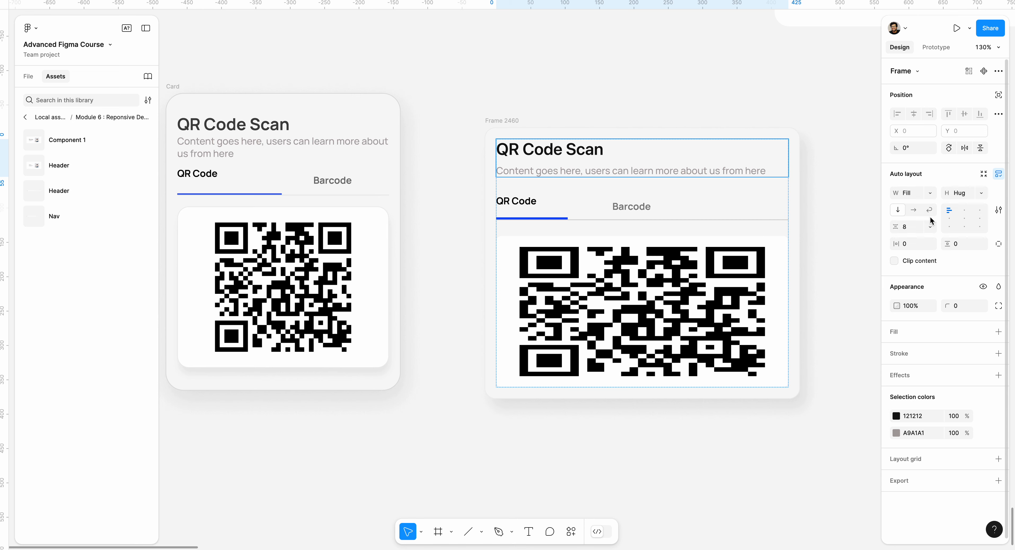
# Step: Switch the QR code group inside its white frame from Fill to a fixed width of 357
pyautogui.doubleClick(649, 307)
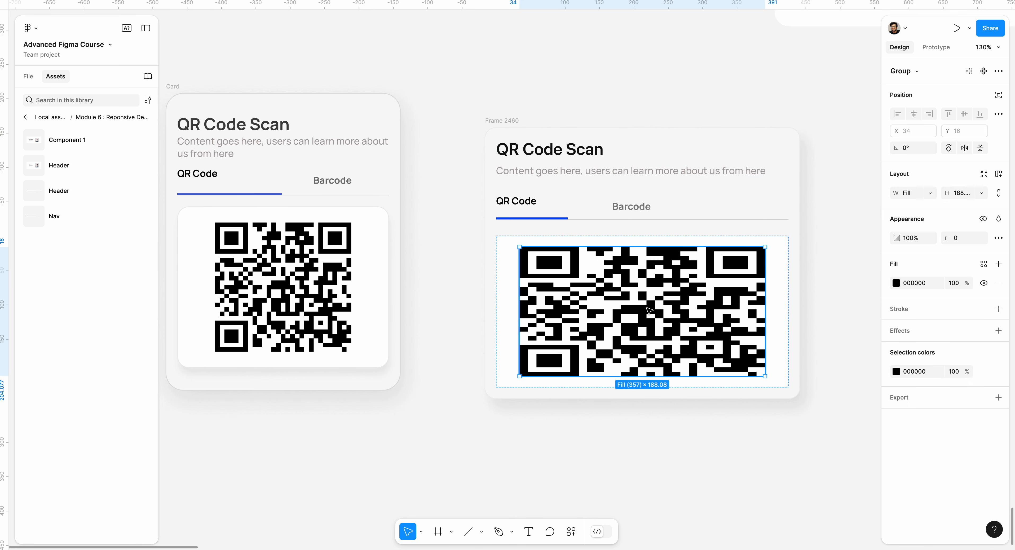
pyautogui.doubleClick(648, 307)
pyautogui.click(808, 321)
pyautogui.click(727, 323)
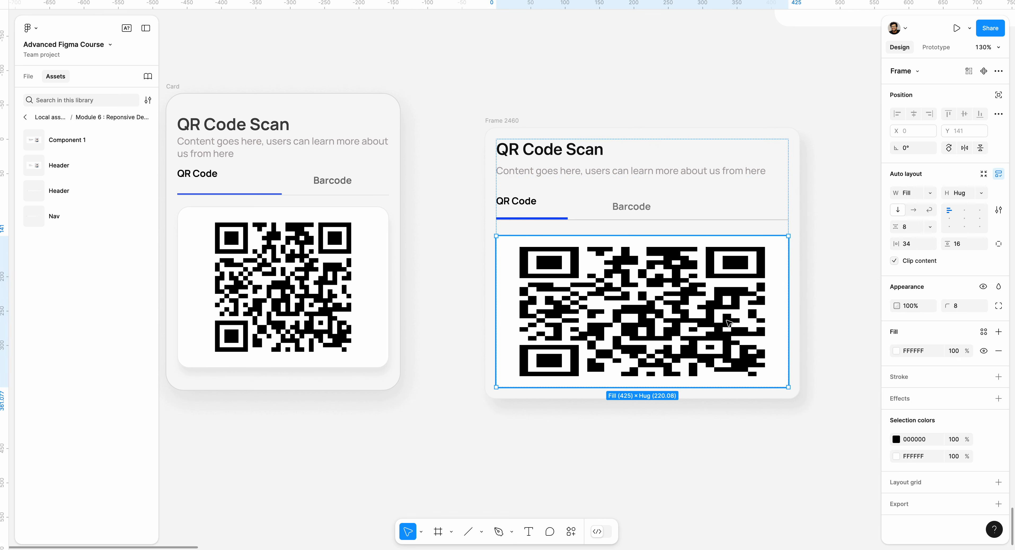
pyautogui.doubleClick(727, 323)
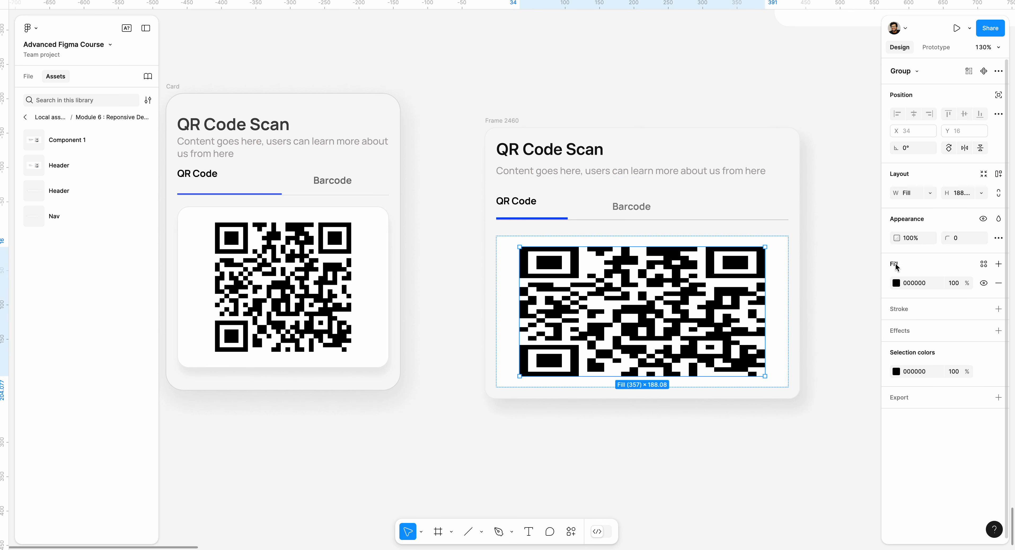
pyautogui.click(928, 194)
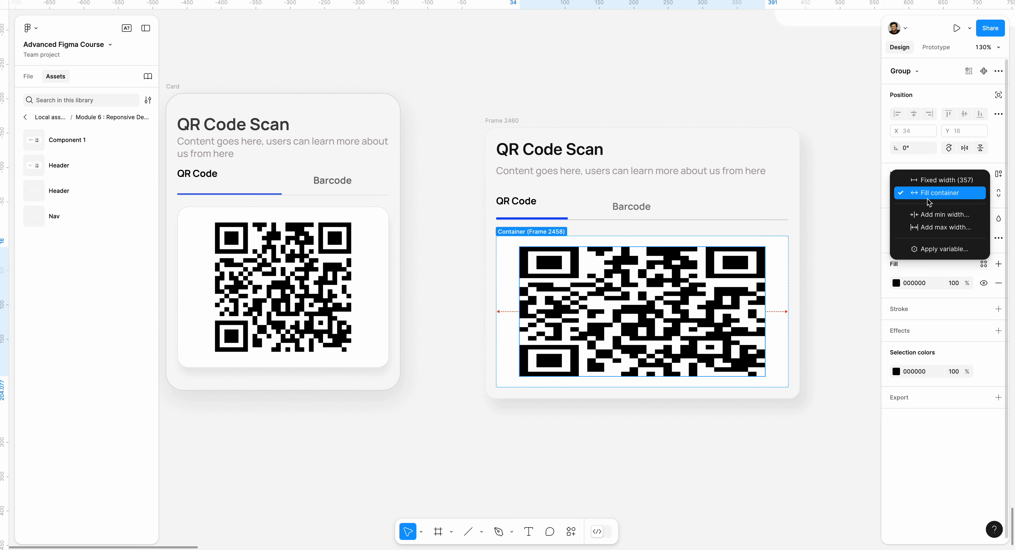
pyautogui.click(931, 181)
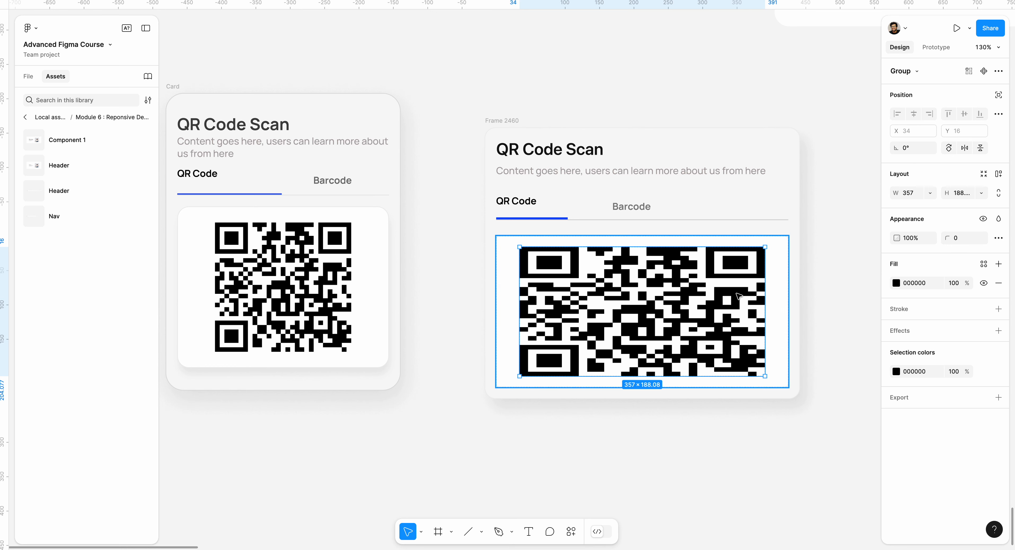
pyautogui.moveTo(755, 289)
pyautogui.mouseDown()
pyautogui.moveTo(744, 288)
pyautogui.moveTo(765, 290)
pyautogui.mouseUp()
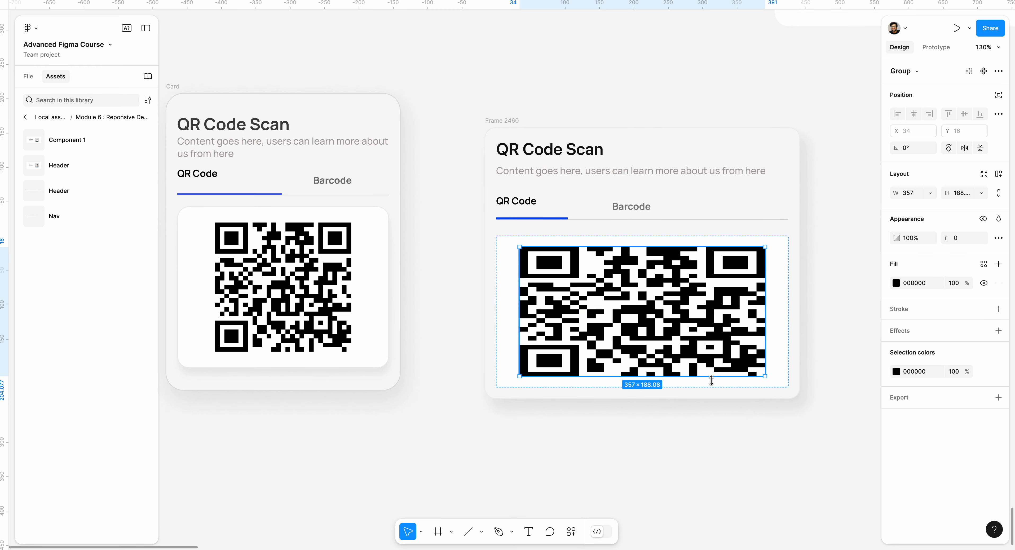
# Step: Try widening the white QR code frame to 462, and undo the change
pyautogui.click(724, 381)
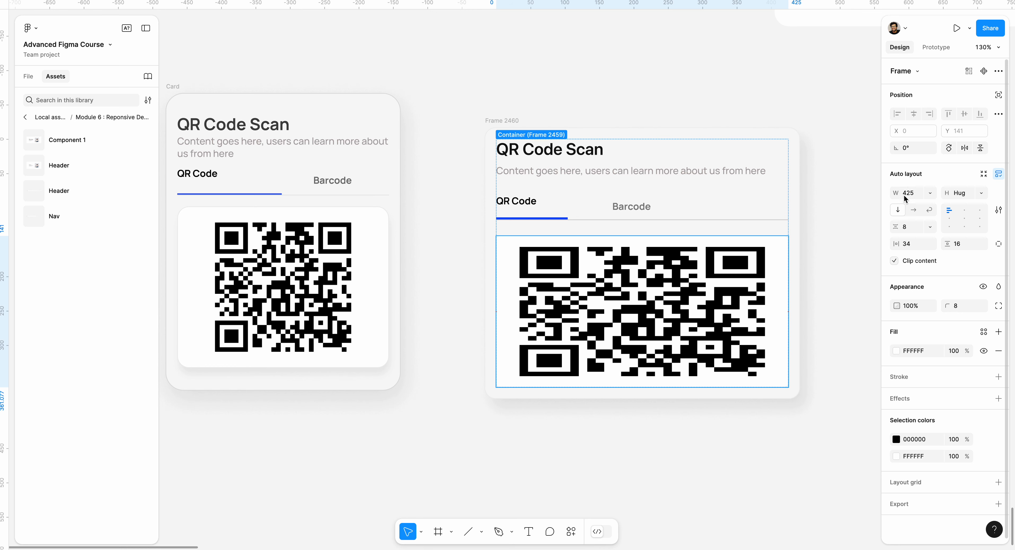
pyautogui.moveTo(896, 193); pyautogui.dragTo(916, 194)
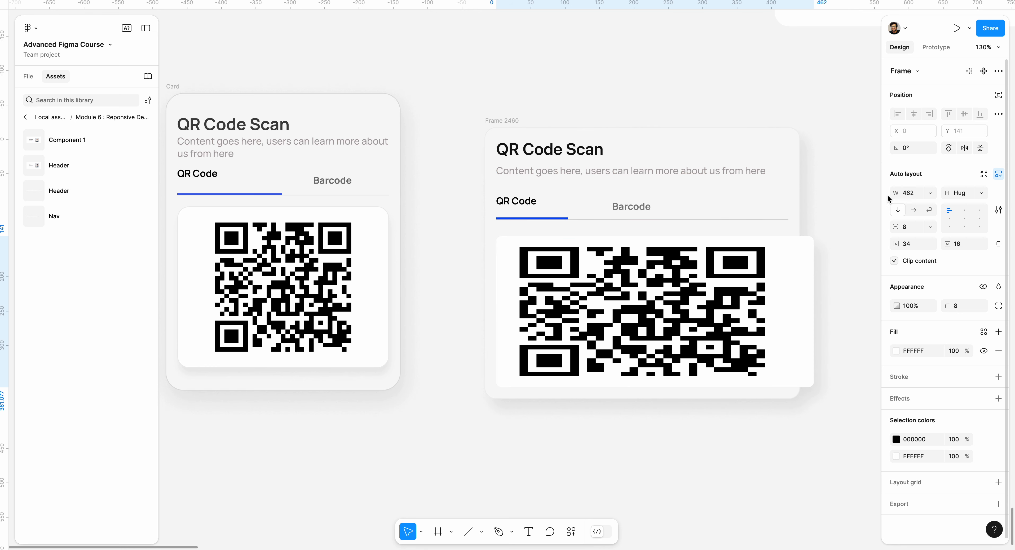
pyautogui.press('super+z')
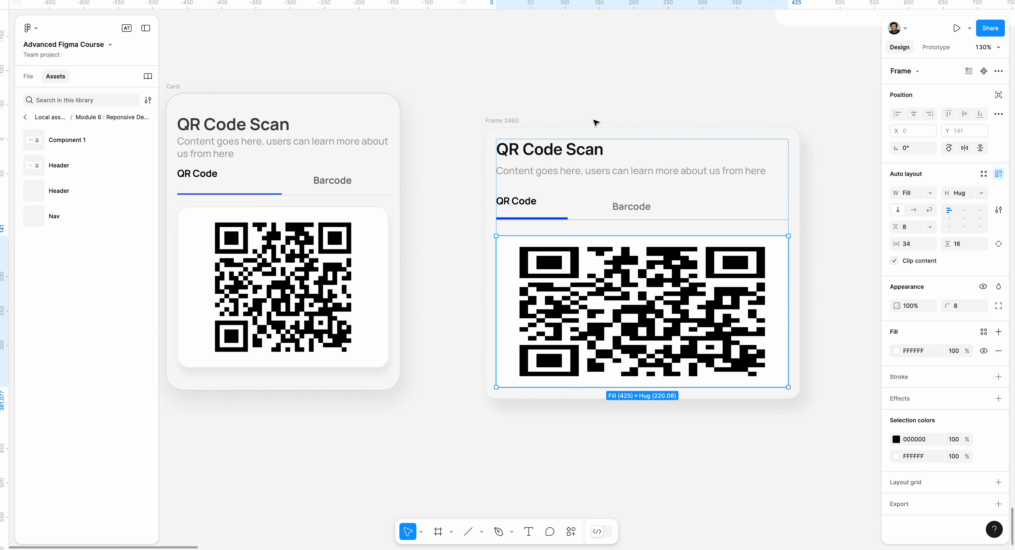
# Step: Narrow the outer card frame until its content is 195 wide, and set the QR code frame's width to Hug contents
pyautogui.click(495, 120)
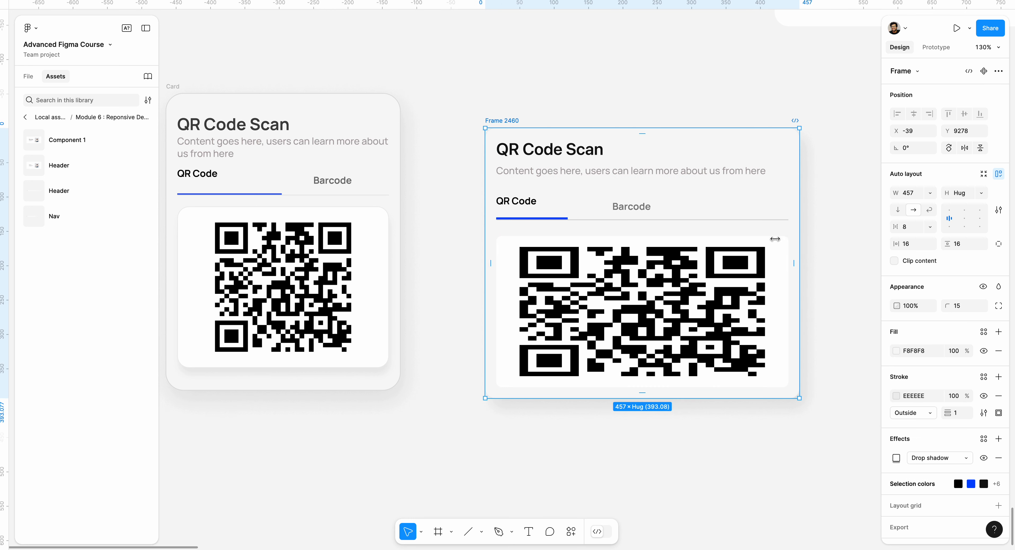
pyautogui.moveTo(773, 240); pyautogui.dragTo(591, 283)
pyautogui.click(591, 283)
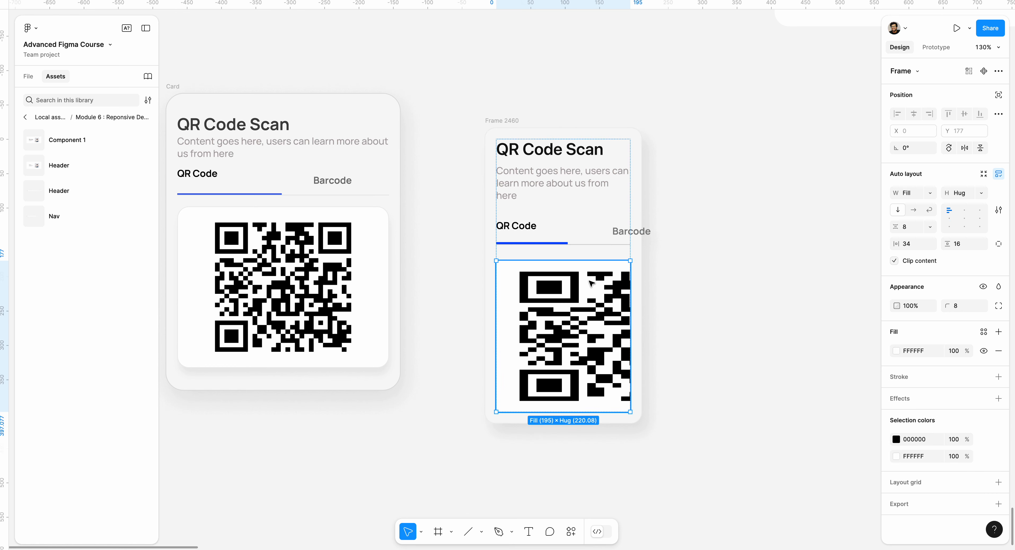
pyautogui.click(926, 194)
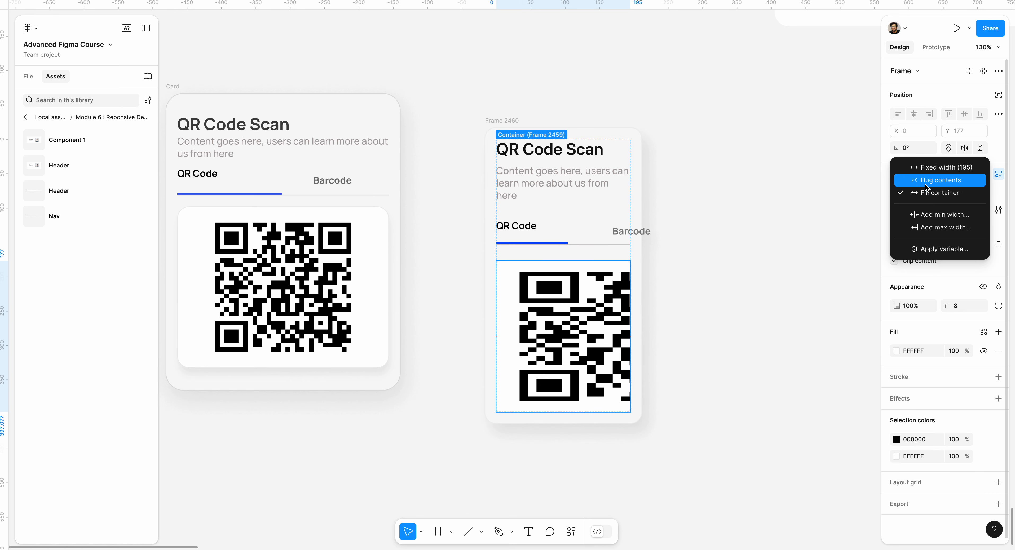
pyautogui.click(926, 182)
pyautogui.click(620, 256)
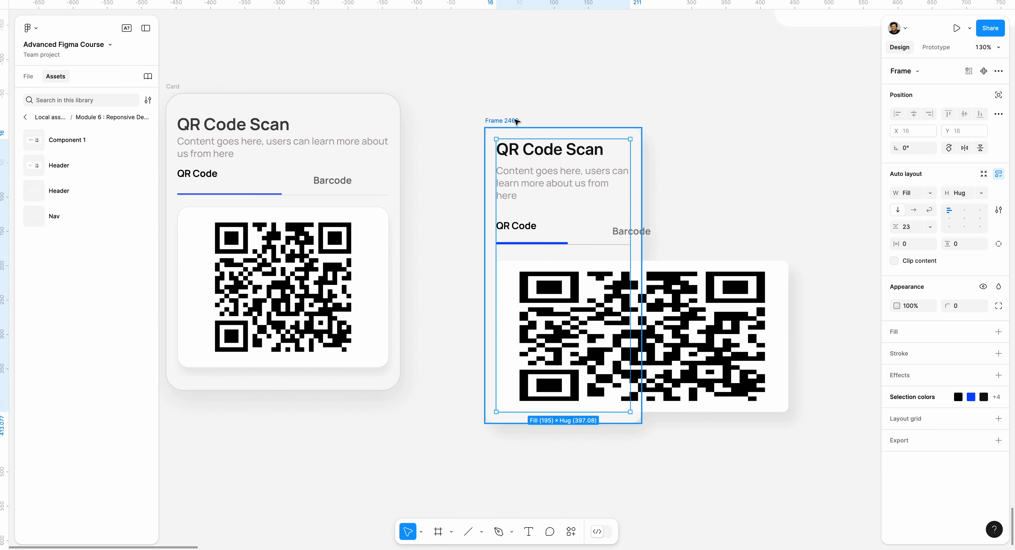
# Step: Resize the outer card frame to a width of about 277 to test how its contents respond
pyautogui.click(504, 121)
pyautogui.moveTo(644, 196); pyautogui.dragTo(689, 195)
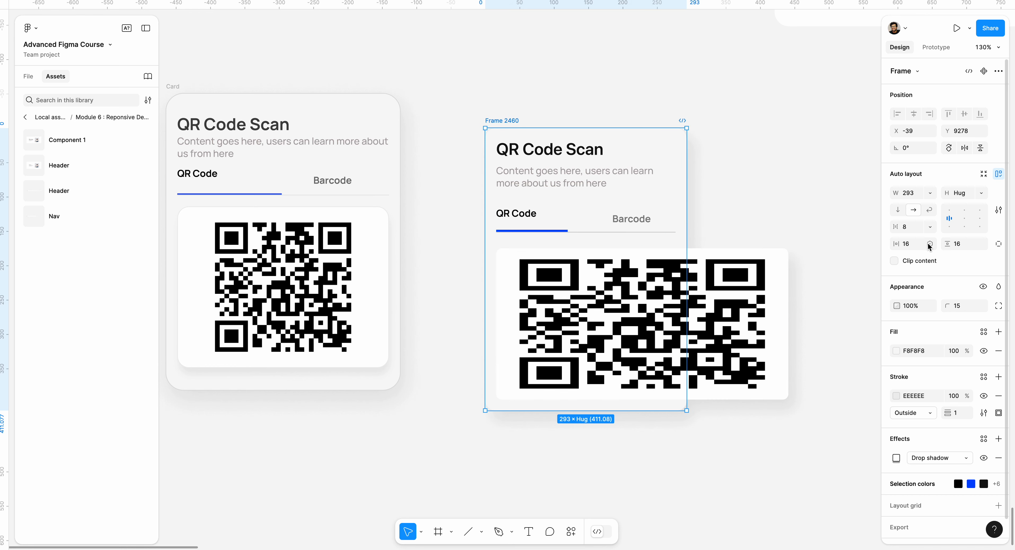
pyautogui.moveTo(685, 197)
pyautogui.mouseDown()
pyautogui.moveTo(626, 193)
pyautogui.moveTo(675, 190)
pyautogui.mouseUp()
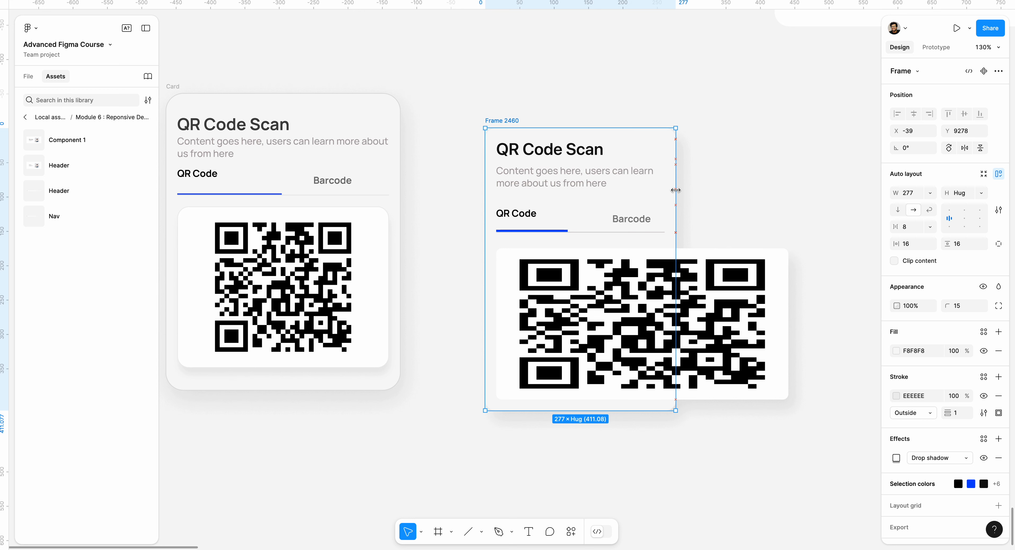
# Step: Add a minimum width of 277 to the outer card frame, and try narrowing the card past that limit
pyautogui.click(925, 195)
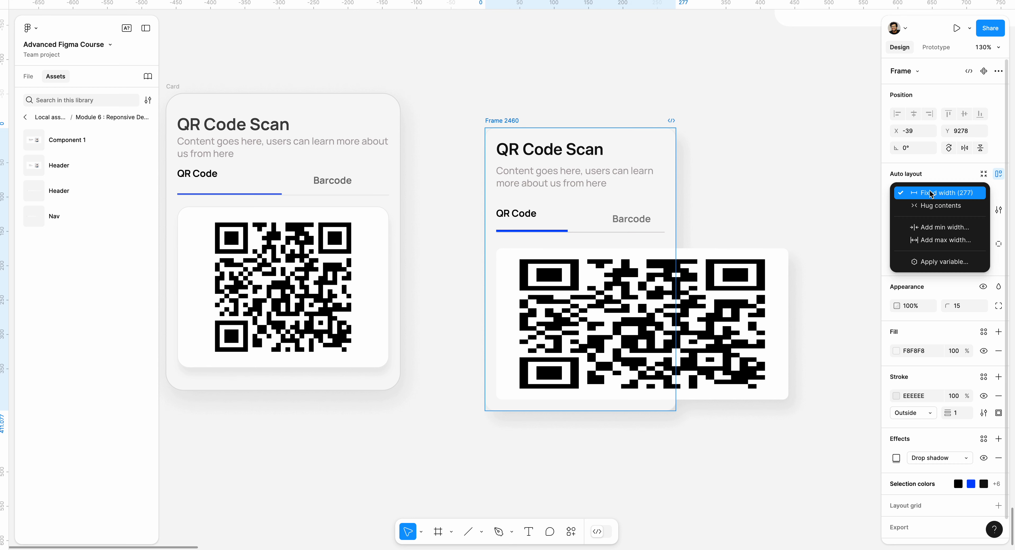
pyautogui.click(929, 227)
pyautogui.write('27')
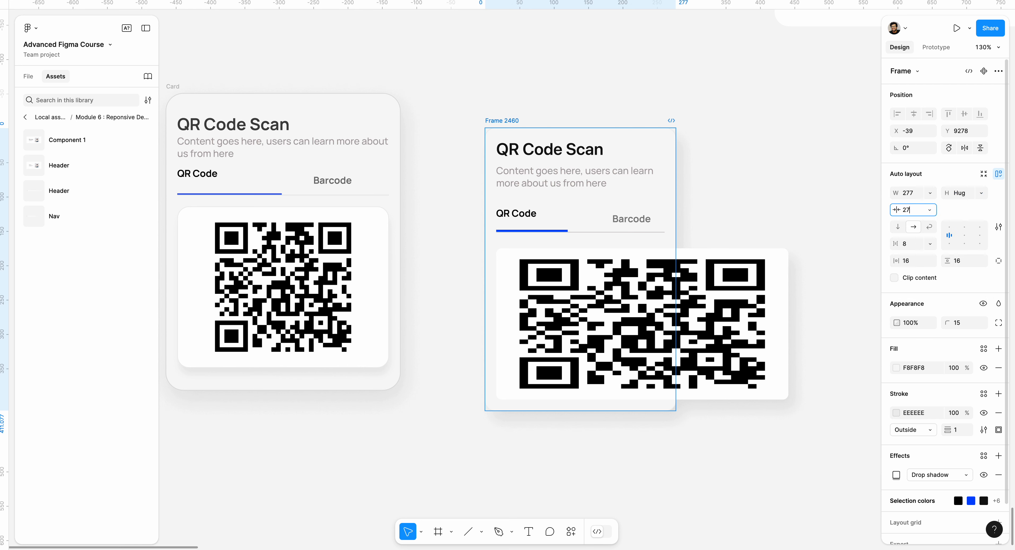
pyautogui.write('7')
pyautogui.press('Return')
pyautogui.click(528, 94)
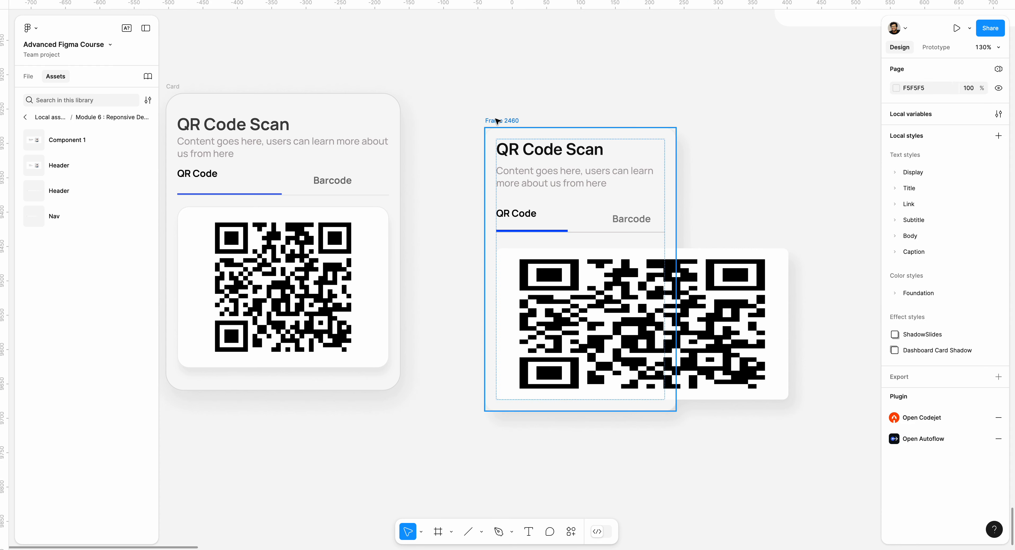
pyautogui.click(497, 121)
pyautogui.moveTo(675, 162); pyautogui.dragTo(652, 156)
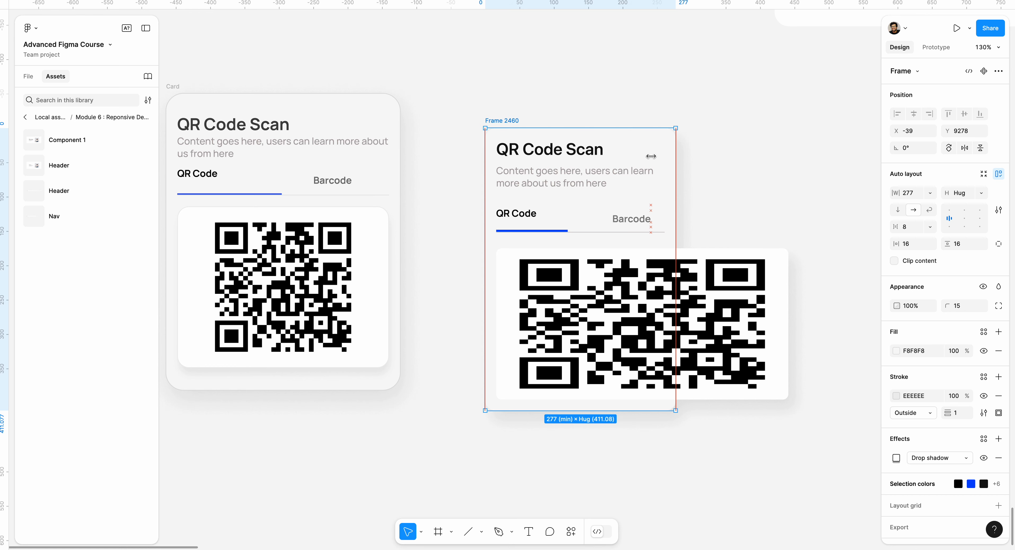
# Step: Set the white QR code frame and the QR code group inside it to fill their containers' width
pyautogui.click(620, 291)
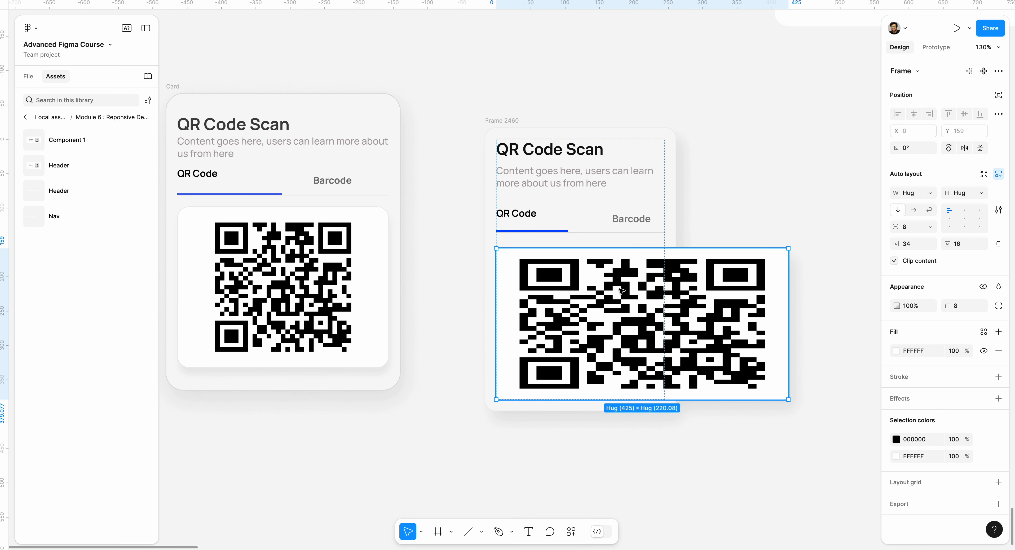
pyautogui.click(926, 195)
pyautogui.click(921, 206)
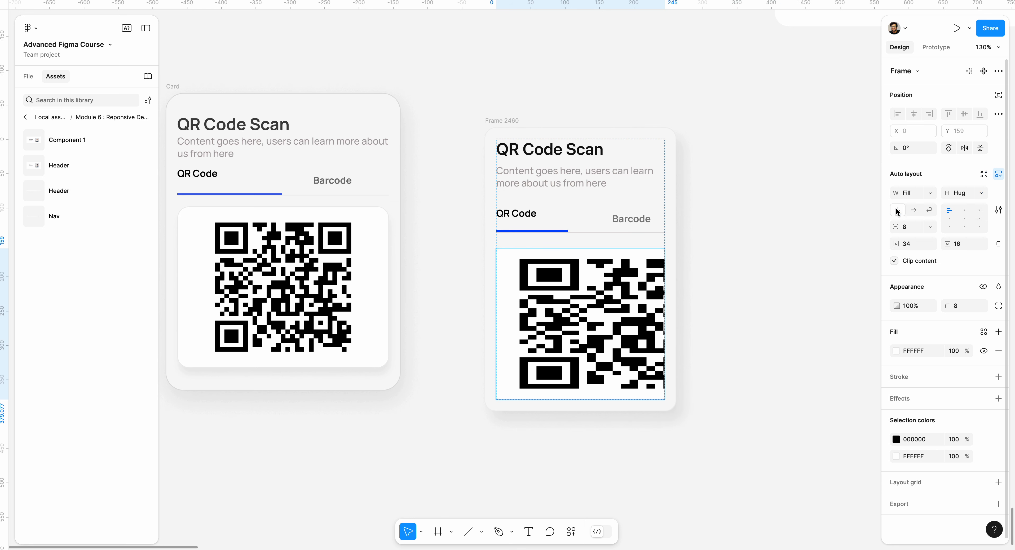
pyautogui.click(578, 289)
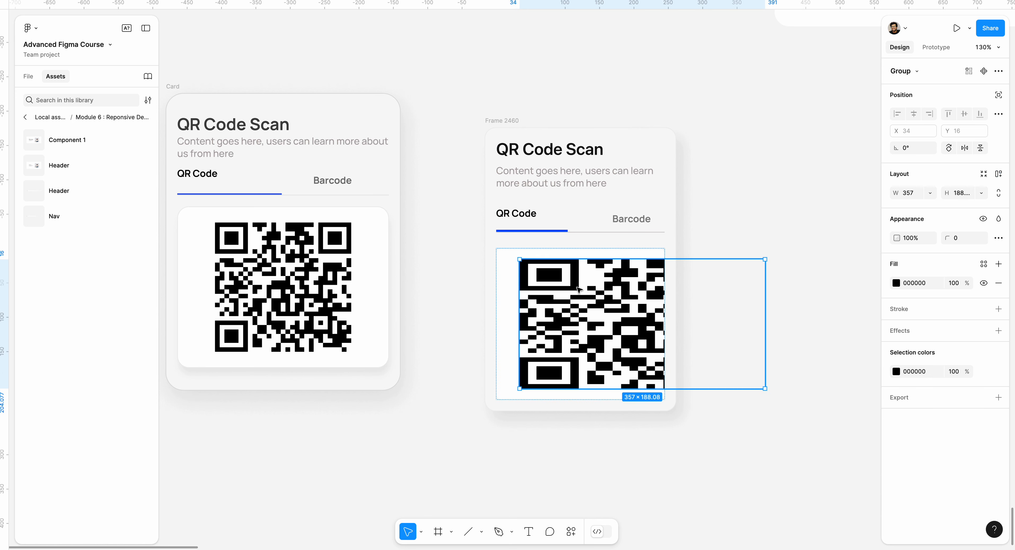
pyautogui.click(931, 193)
pyautogui.click(927, 210)
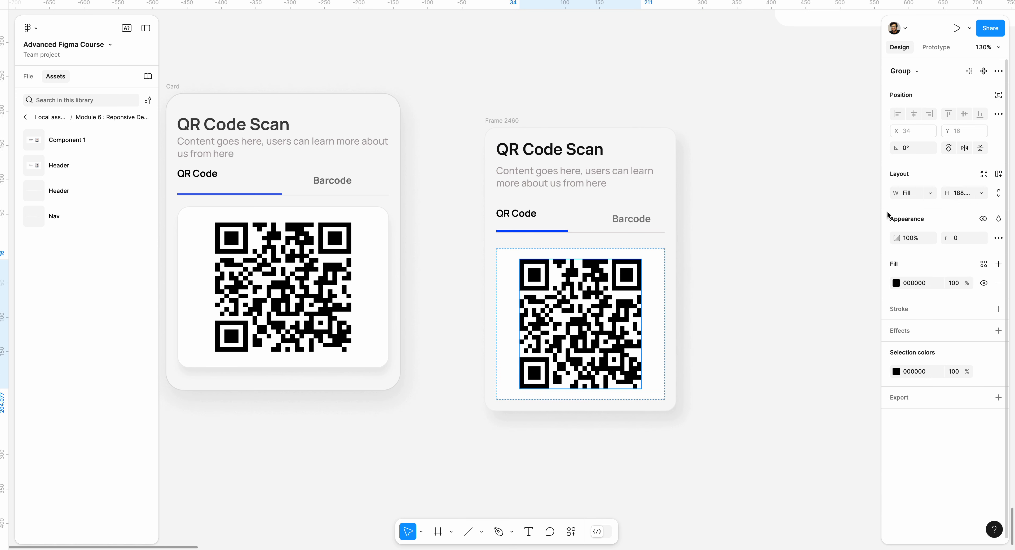
pyautogui.click(619, 295)
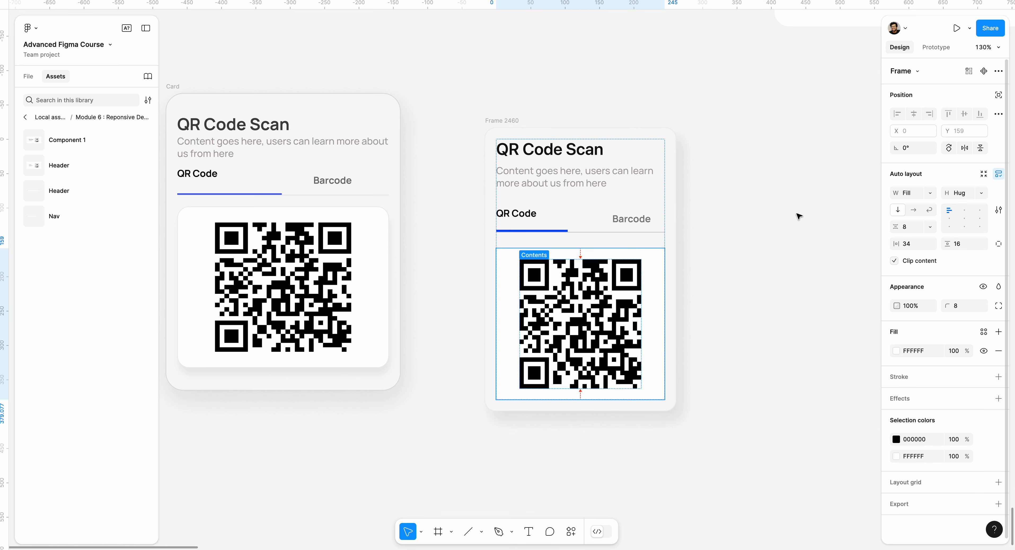
pyautogui.click(568, 284)
pyautogui.click(509, 277)
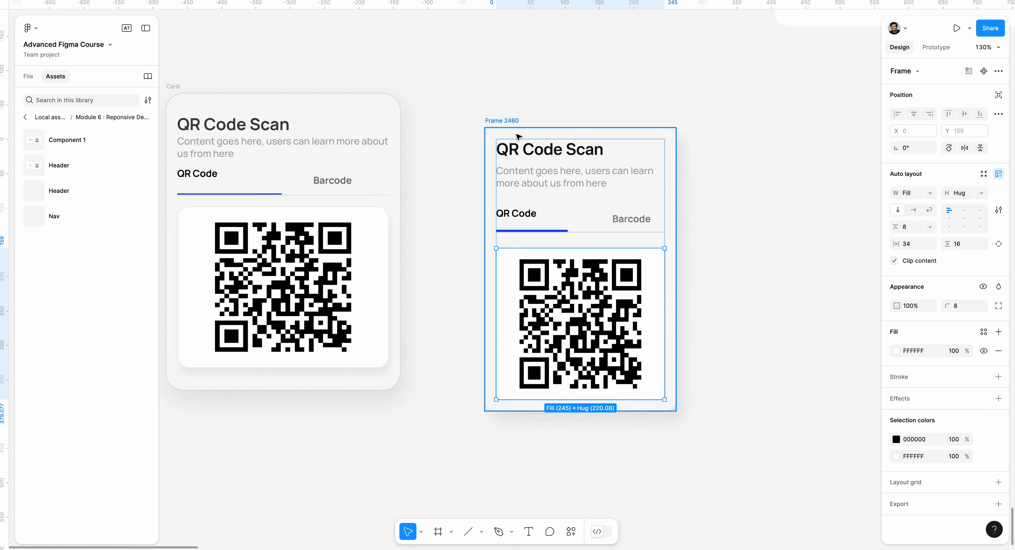
# Step: Widen the rebuilt card to 282, and try widening the reference card to 348 before undoing that change
pyautogui.click(505, 122)
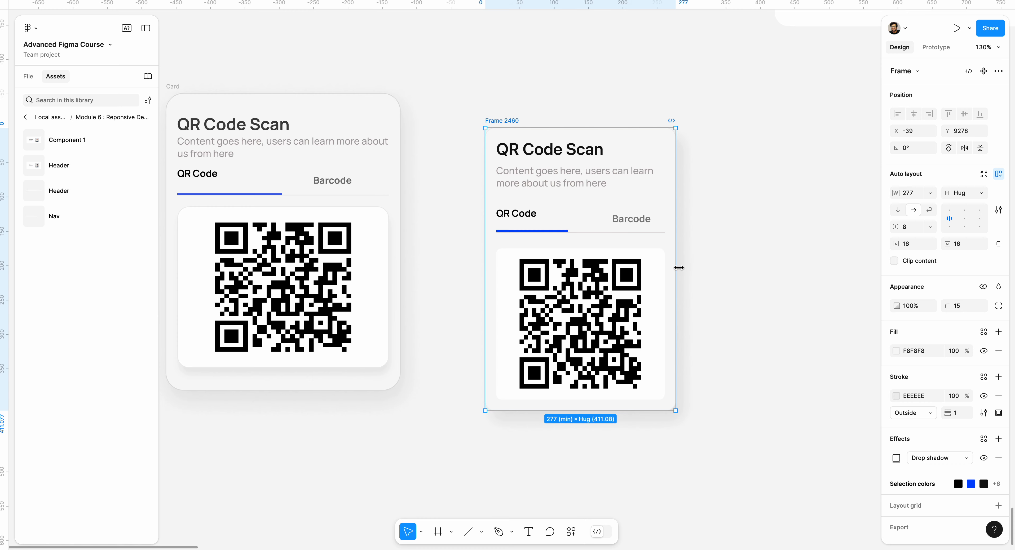
pyautogui.moveTo(679, 267)
pyautogui.mouseDown()
pyautogui.moveTo(825, 276)
pyautogui.moveTo(676, 252)
pyautogui.moveTo(770, 253)
pyautogui.moveTo(679, 253)
pyautogui.mouseUp()
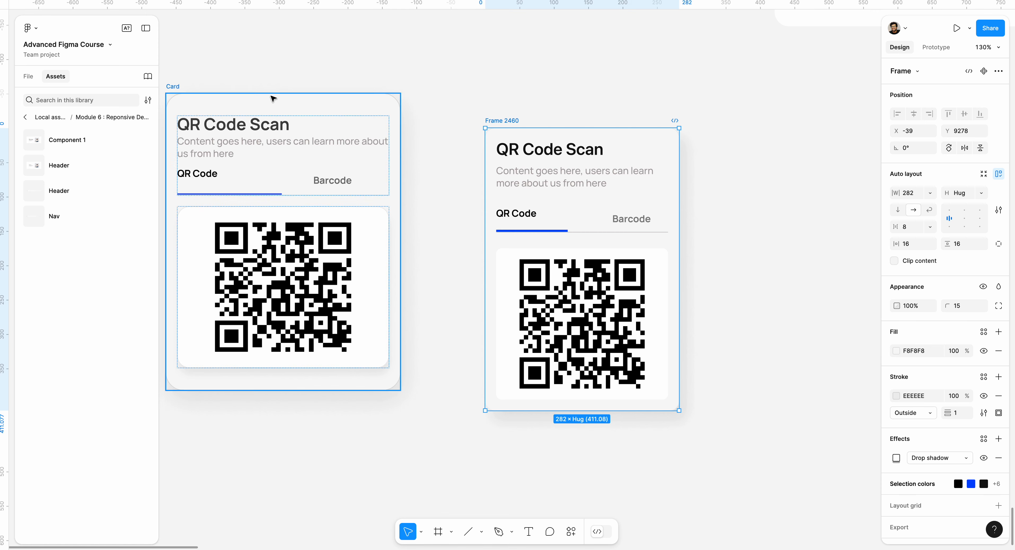
pyautogui.click(179, 90)
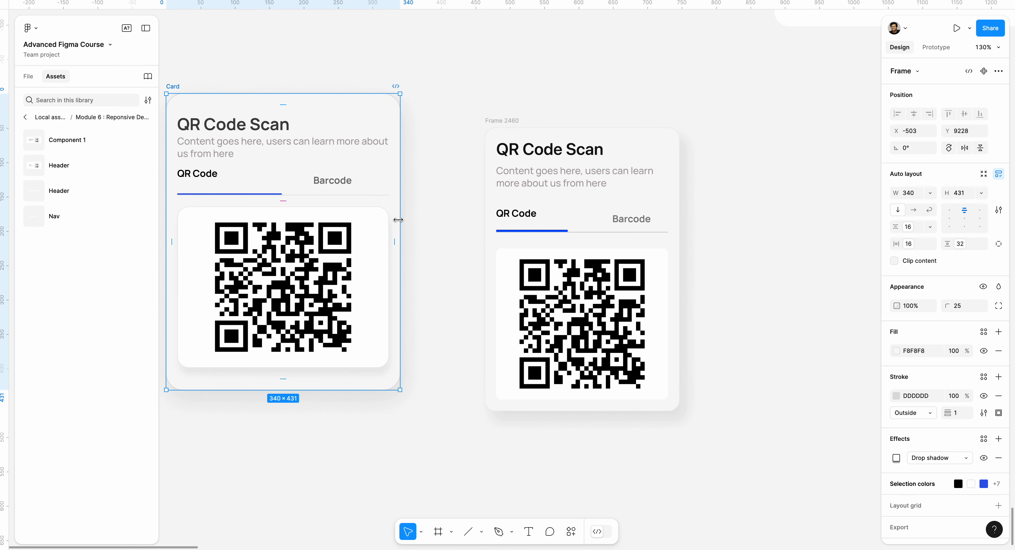
pyautogui.moveTo(398, 219)
pyautogui.mouseDown()
pyautogui.moveTo(491, 216)
pyautogui.moveTo(385, 209)
pyautogui.moveTo(405, 211)
pyautogui.mouseUp()
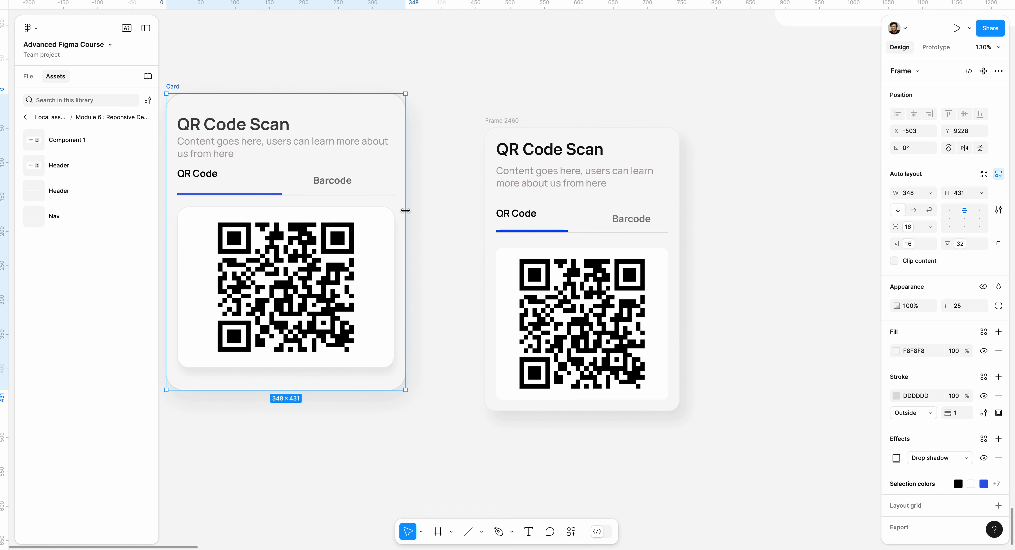
pyautogui.hotkey('ctrl', 'z')
# Step: Switch the QR code group in the rebuilt card from Fill to a fixed width of 182
pyautogui.click(597, 297)
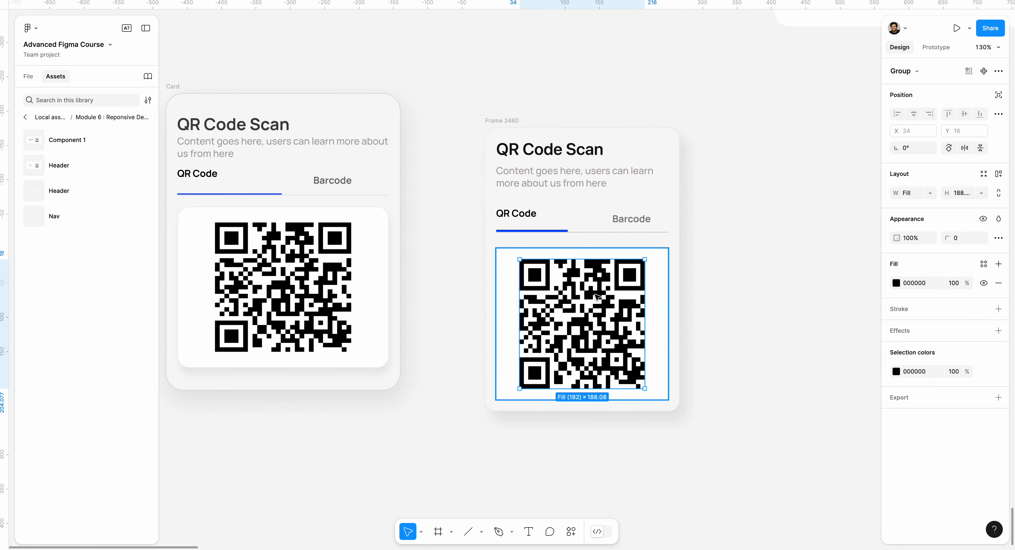
pyautogui.doubleClick(597, 297)
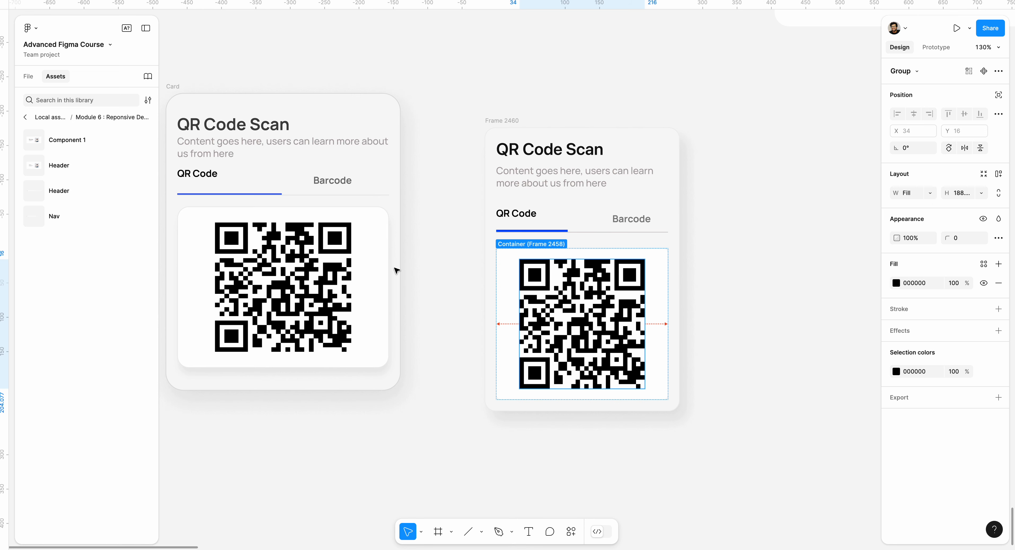
pyautogui.click(930, 194)
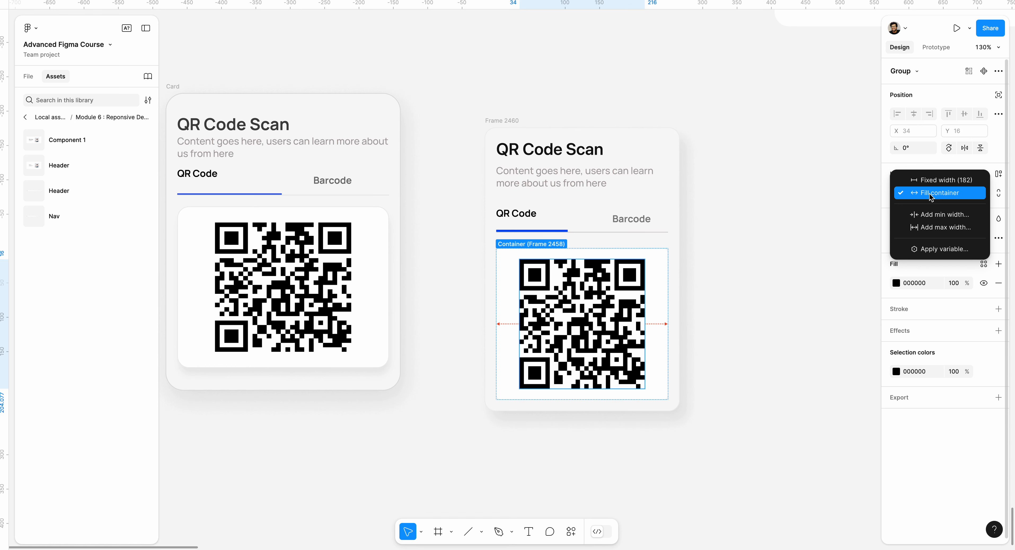
pyautogui.click(931, 180)
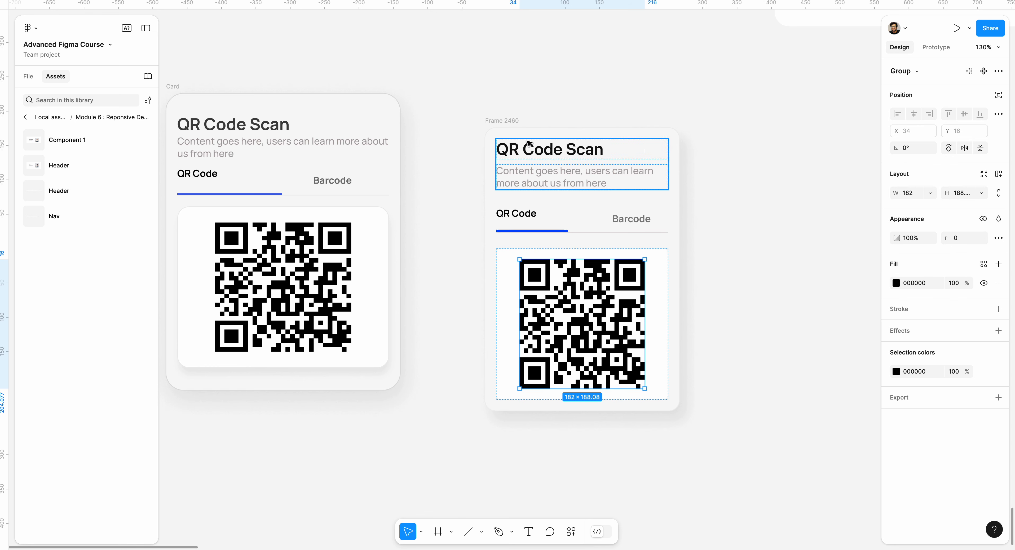
# Step: Widen the rebuilt card until its content is 428 wide, and align the QR code top center in its white frame
pyautogui.click(497, 120)
pyautogui.moveTo(684, 254); pyautogui.dragTo(799, 252)
pyautogui.click(673, 282)
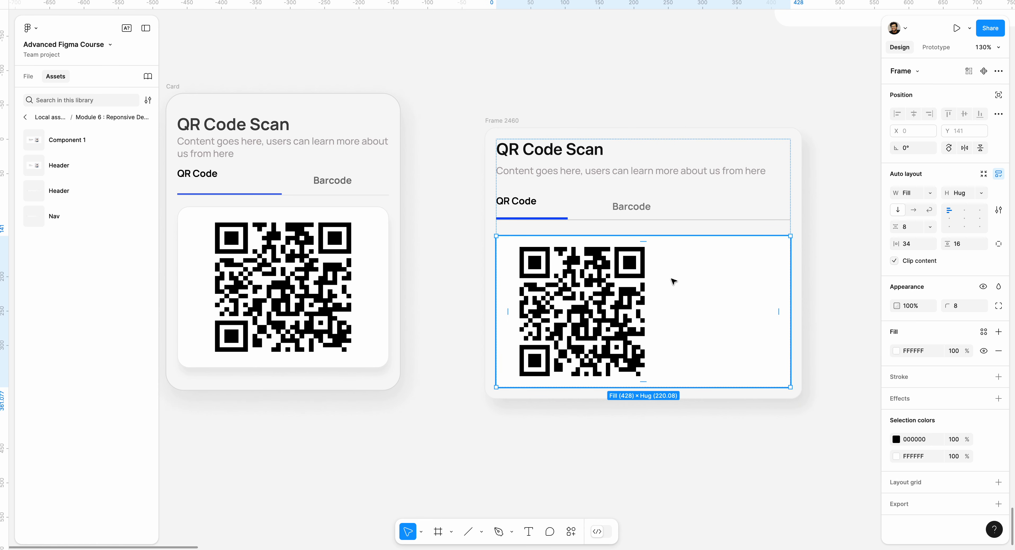
pyautogui.click(965, 210)
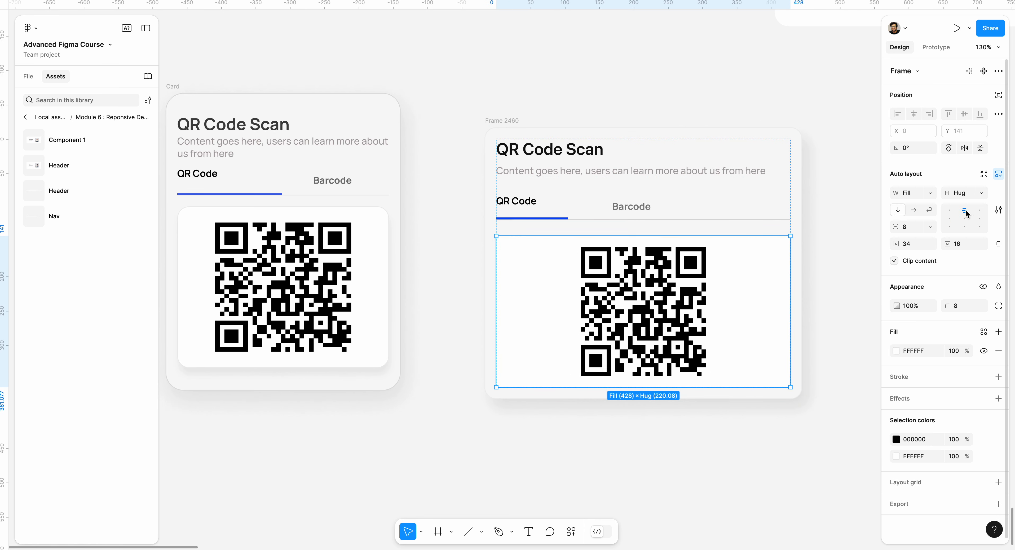
# Step: Test the rebuilt card's responsiveness by narrowing it to 371 and down to its minimum width of 277
pyautogui.click(494, 117)
pyautogui.moveTo(802, 275); pyautogui.dragTo(741, 252)
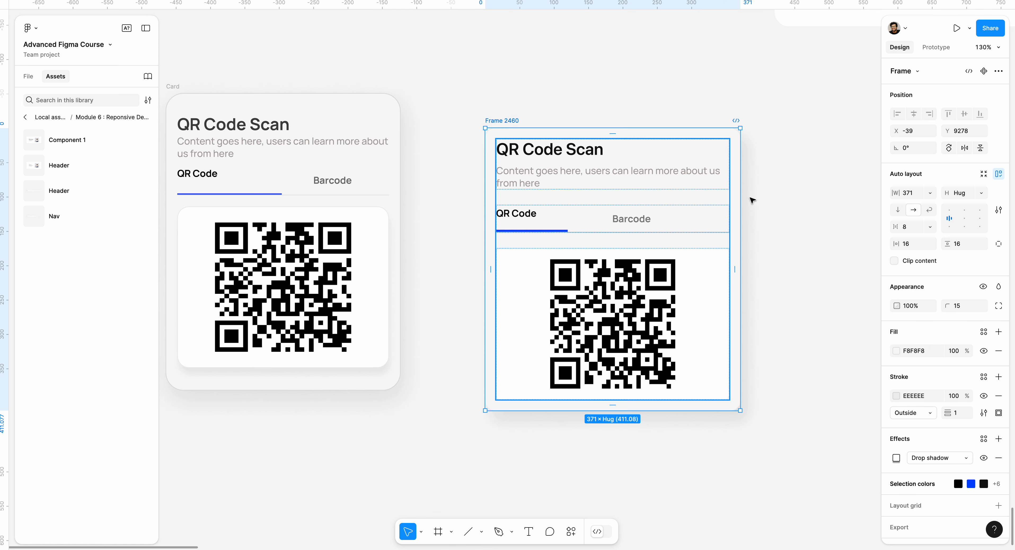
pyautogui.moveTo(742, 237); pyautogui.dragTo(675, 223)
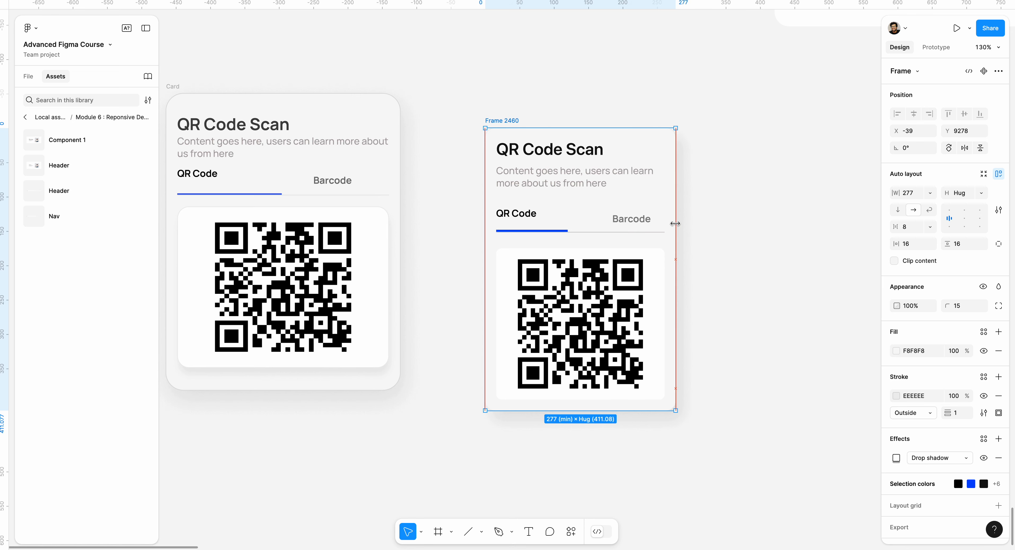
pyautogui.click(737, 203)
# Step: Create an iPhone 14 & 15 Pro Max frame beside the cards and set its corner radius to 48
pyautogui.scroll(-5, 617, 191)
pyautogui.hscroll(3, 610, 186)
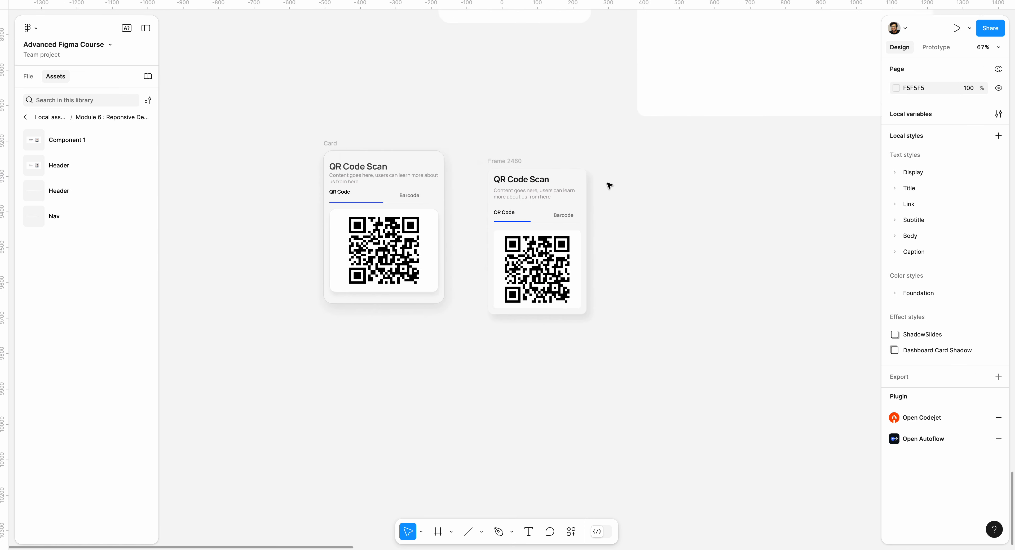
pyautogui.scroll(1, 611, 189)
pyautogui.press('f')
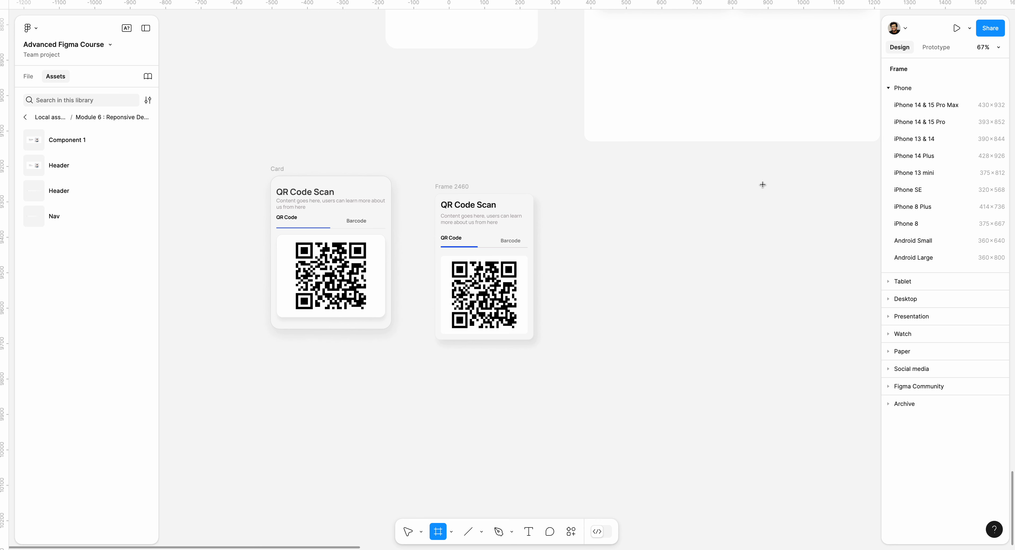
pyautogui.click(926, 105)
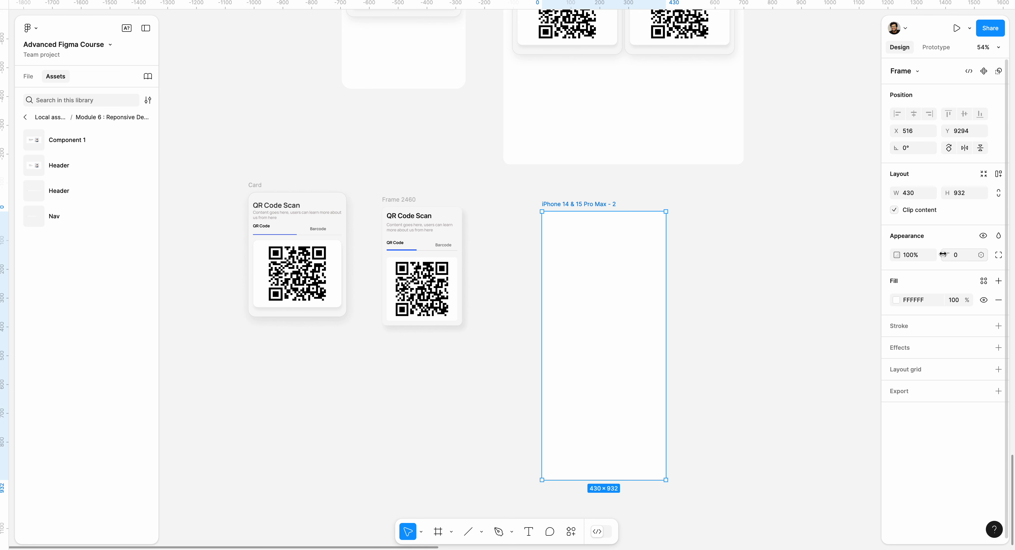
pyautogui.moveTo(943, 254); pyautogui.dragTo(115, 258)
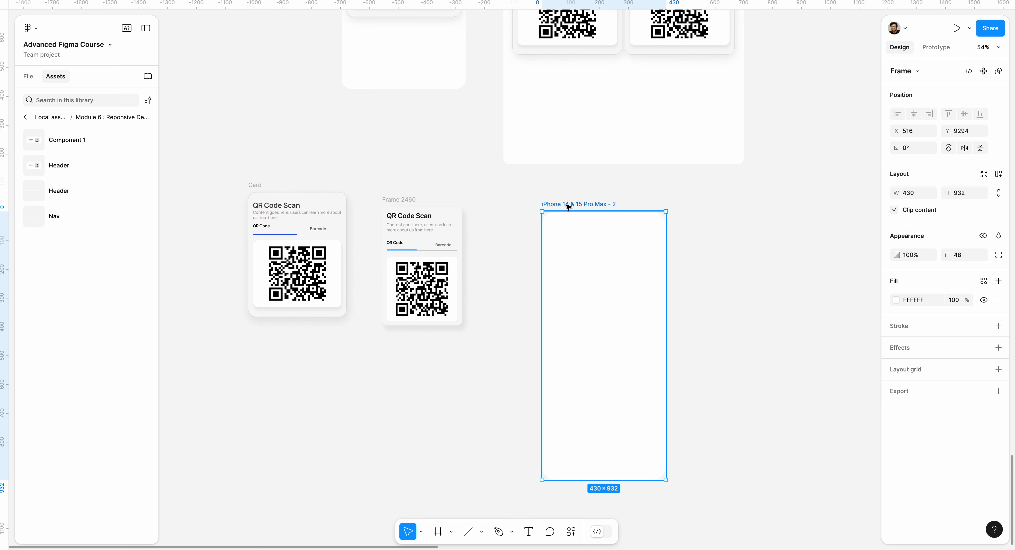
# Step: Add auto layout to the phone frame with a horizontal padding of 16
pyautogui.hotkey('shift', 'a')
pyautogui.click(920, 248)
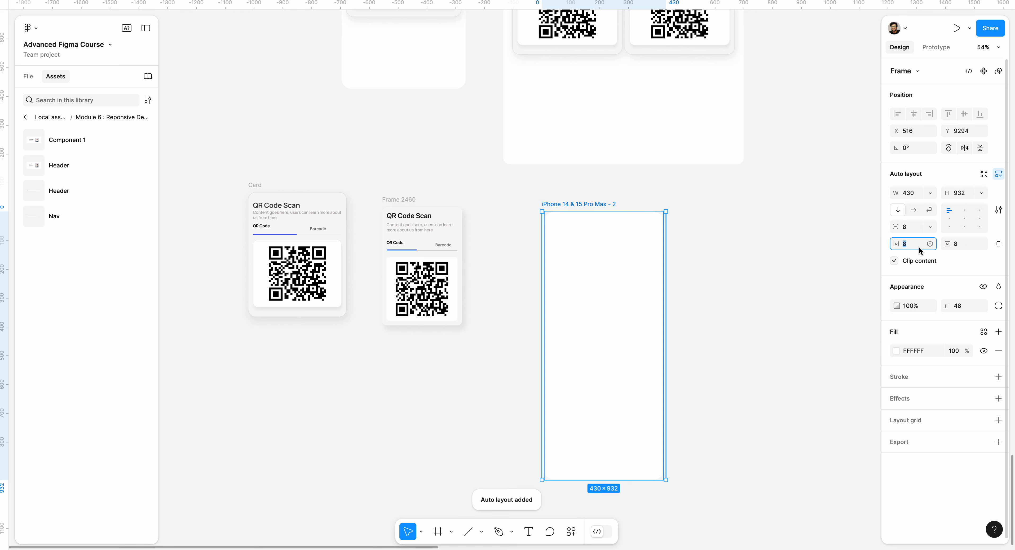
pyautogui.press('Return')
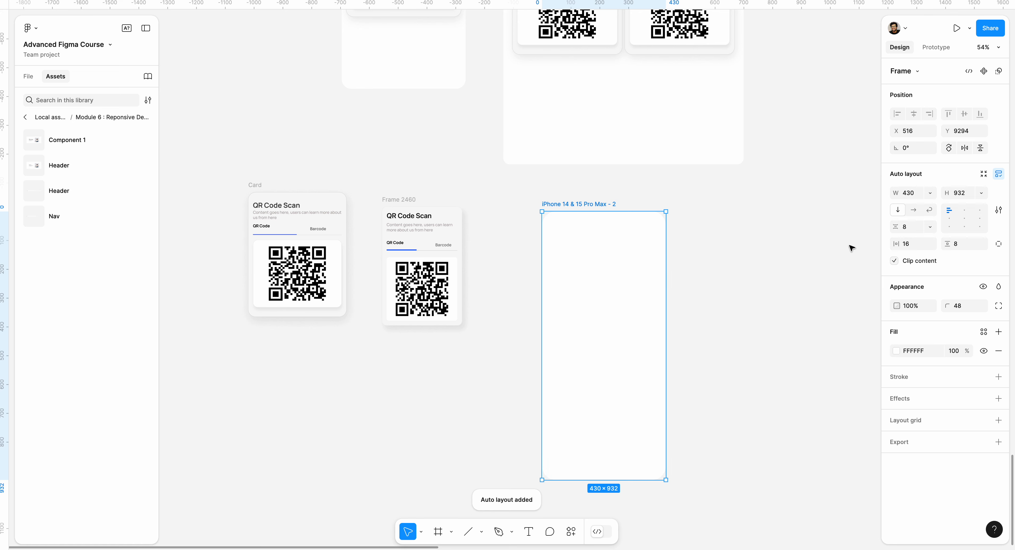
# Step: Move the rebuilt card into the phone frame and set its width to Fill container
pyautogui.moveTo(410, 199); pyautogui.dragTo(572, 249)
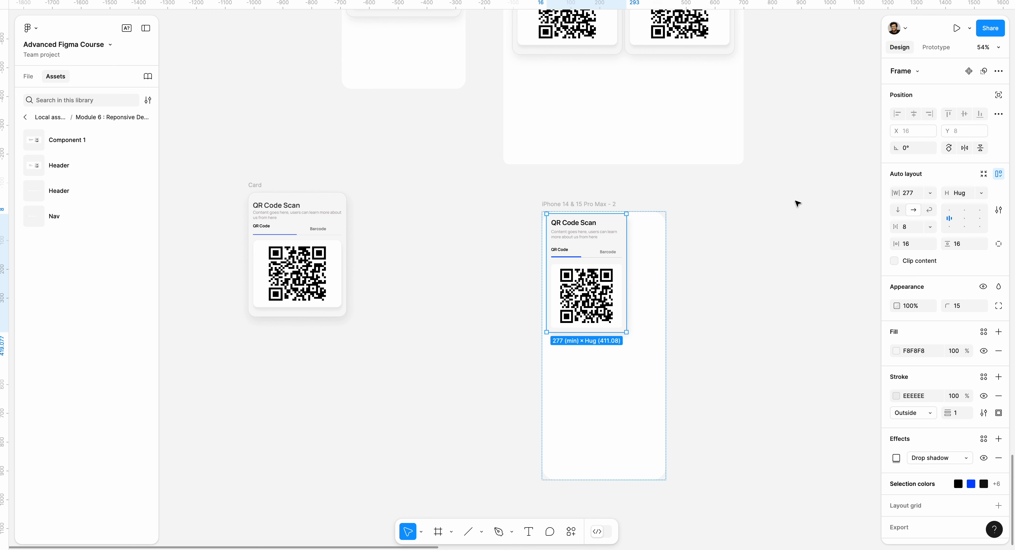
pyautogui.click(932, 195)
pyautogui.click(930, 231)
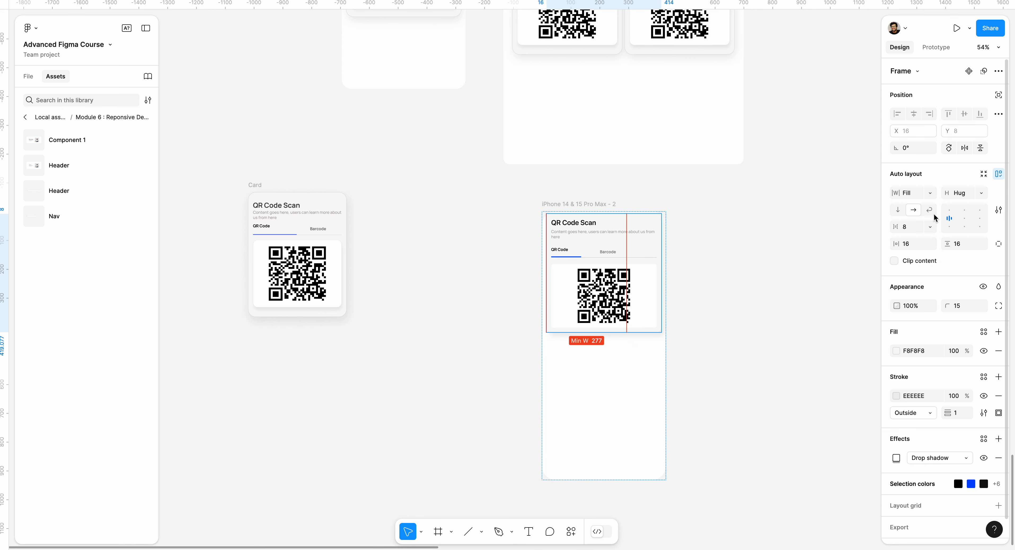
pyautogui.click(709, 186)
pyautogui.moveTo(602, 266); pyautogui.dragTo(595, 346)
pyautogui.moveTo(947, 243); pyautogui.dragTo(786, 239)
pyautogui.click(702, 242)
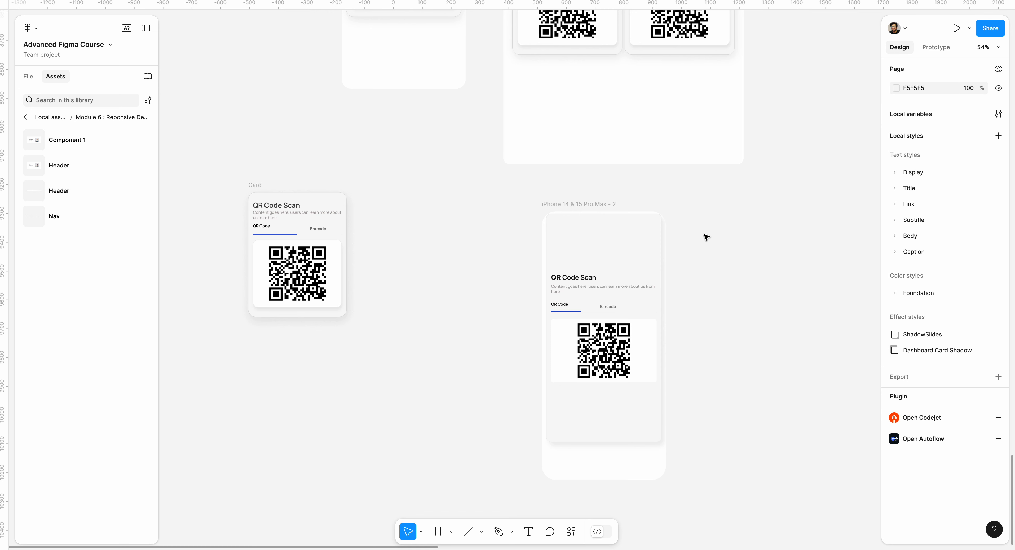
pyautogui.hotkey('ctrl', 'z')
pyautogui.hotkey('ctrl', 'z')
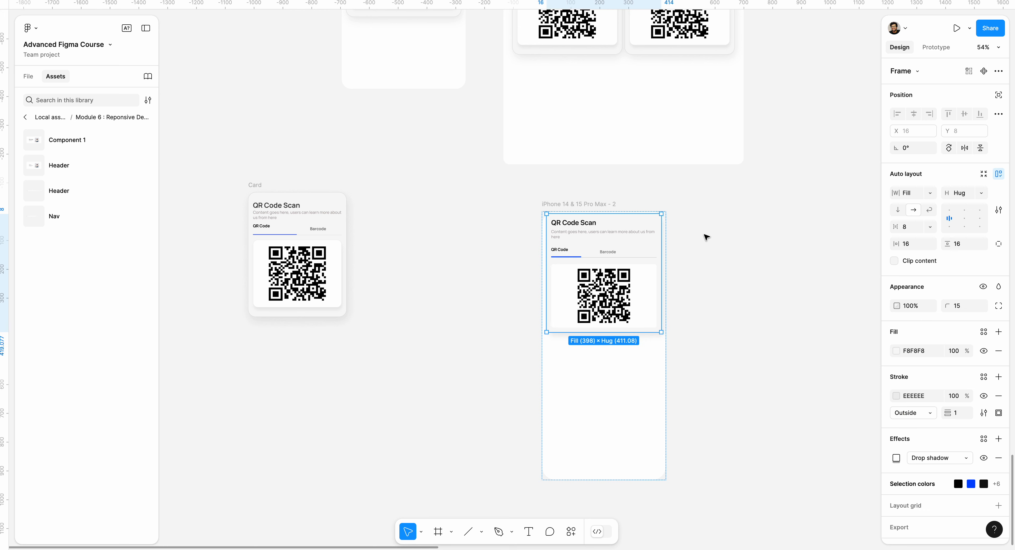
pyautogui.click(705, 237)
# Step: Increase the phone frame's vertical padding to add space above the card
pyautogui.click(579, 206)
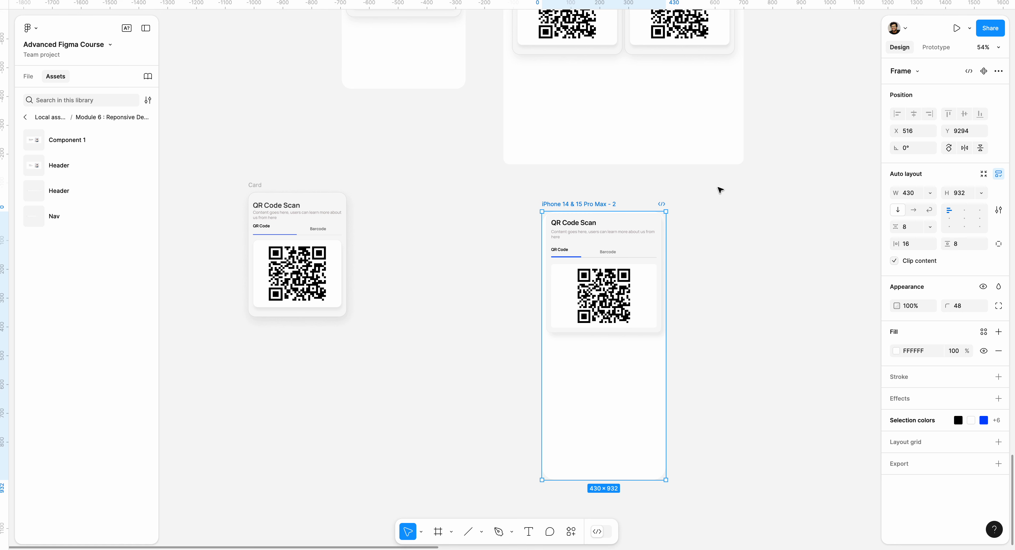
pyautogui.moveTo(947, 243); pyautogui.dragTo(995, 244)
# Step: Narrow the card to its 277 minimum width outside the phone frame, and place it and a duplicate inside the phone frame
pyautogui.click(628, 290)
pyautogui.moveTo(627, 290); pyautogui.dragTo(453, 318)
pyautogui.moveTo(500, 297); pyautogui.dragTo(453, 293)
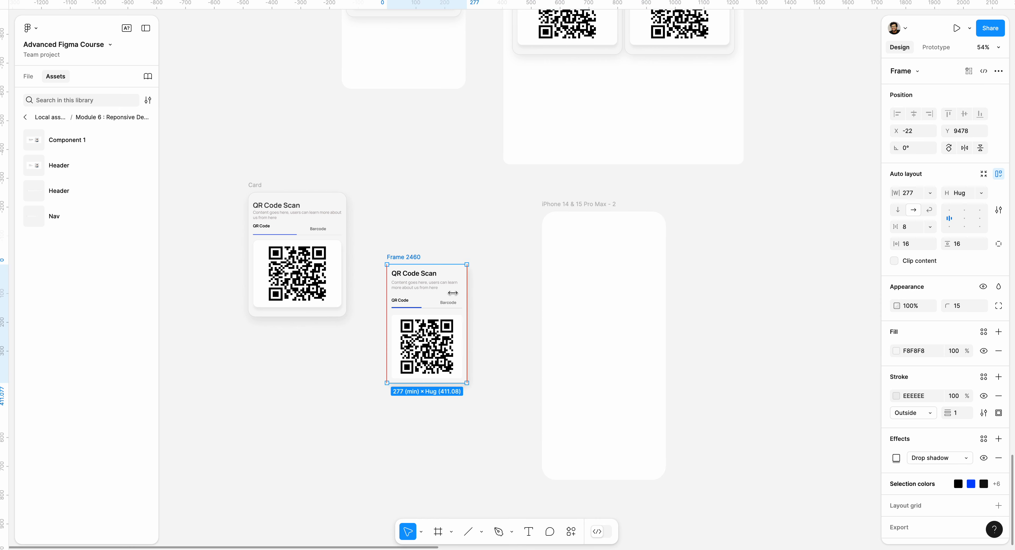
pyautogui.moveTo(409, 258); pyautogui.dragTo(589, 281)
pyautogui.hotkey('ctrl', 'd')
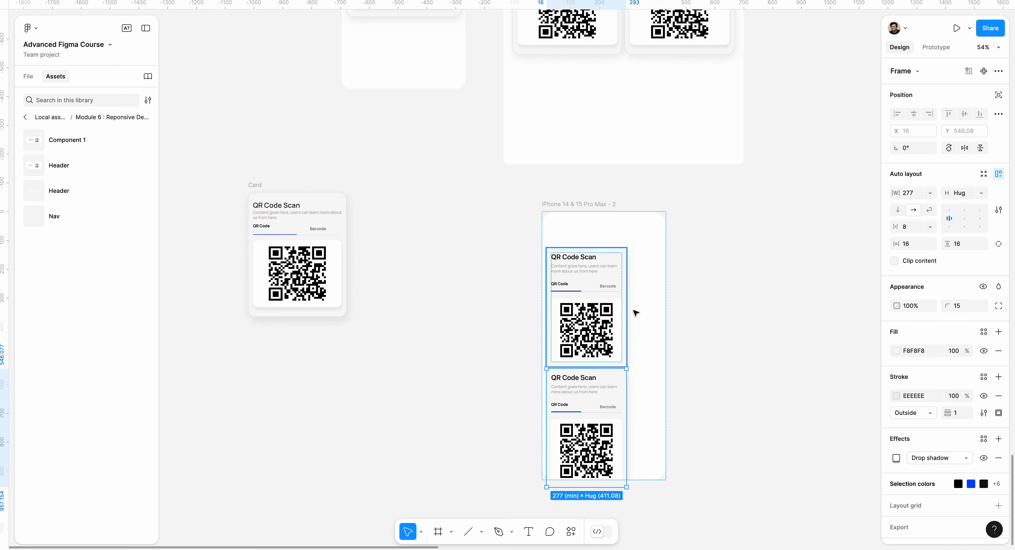
# Step: Wrap the two stacked cards in the phone frame in one auto layout frame with a horizontal direction
pyautogui.moveTo(606, 384); pyautogui.dragTo(585, 388)
pyautogui.hotkey('ctrl', 'a')
pyautogui.hotkey('shift', 'a')
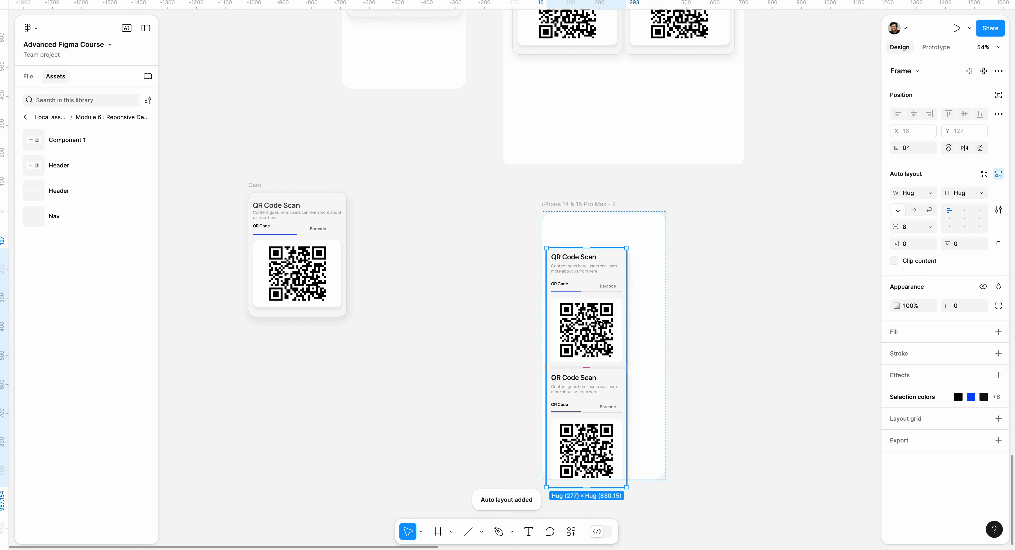
pyautogui.click(914, 210)
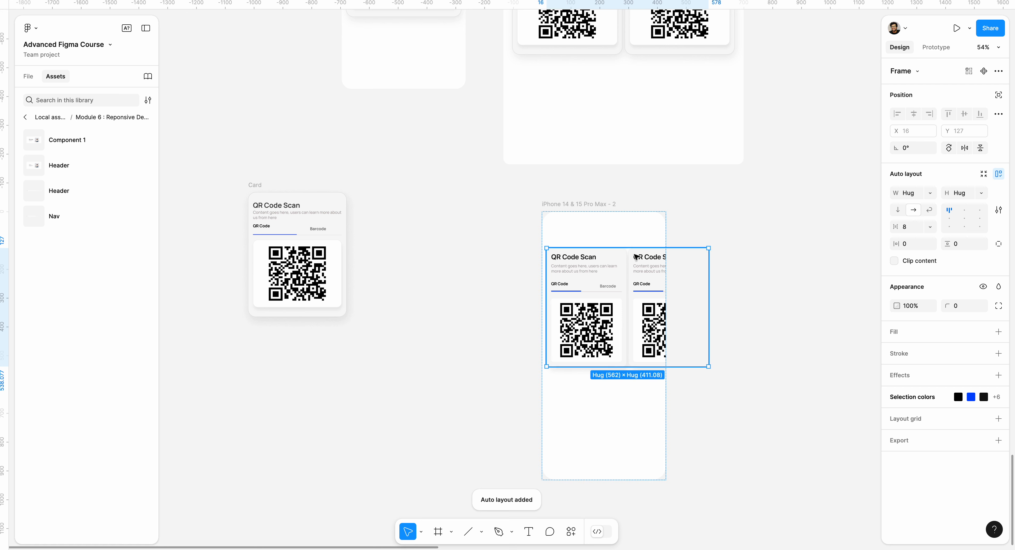
# Step: Widen the phone frame to about 700 and set the card row's width to Fill container
pyautogui.click(575, 205)
pyautogui.moveTo(665, 232); pyautogui.dragTo(744, 232)
pyautogui.press('Return')
pyautogui.click(930, 193)
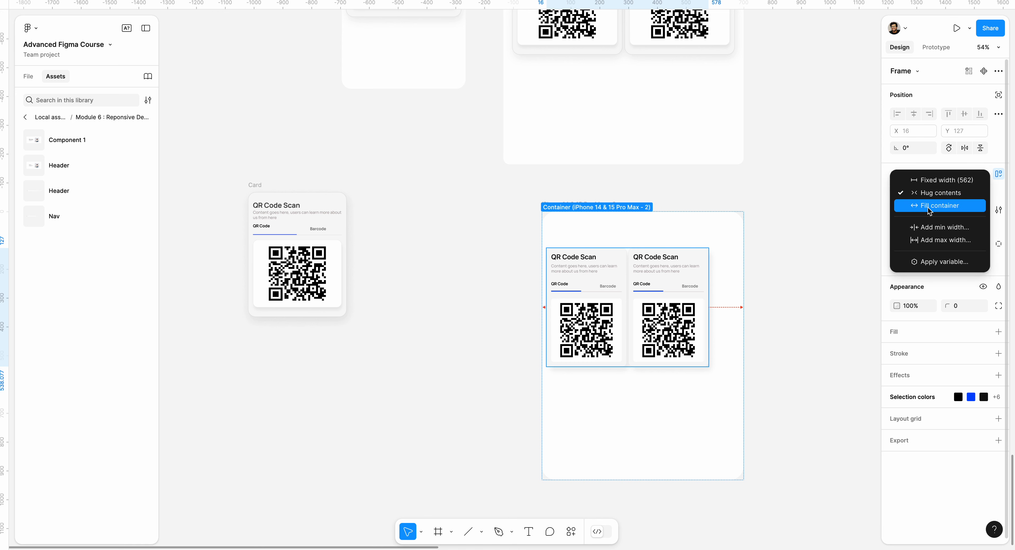
pyautogui.click(906, 205)
# Step: Set the width of both cards in the row to Fill container
pyautogui.click(610, 306)
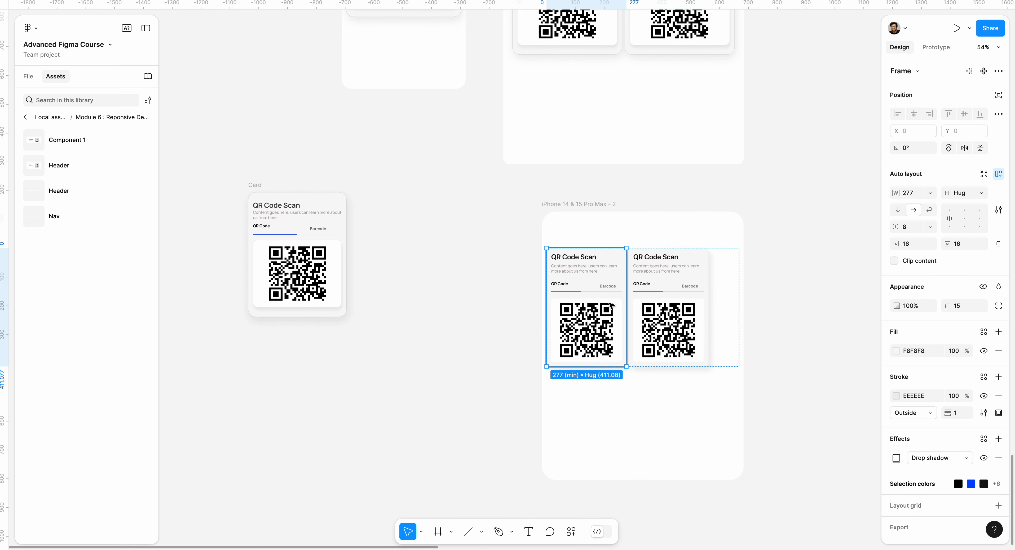
pyautogui.click(929, 192)
pyautogui.click(907, 206)
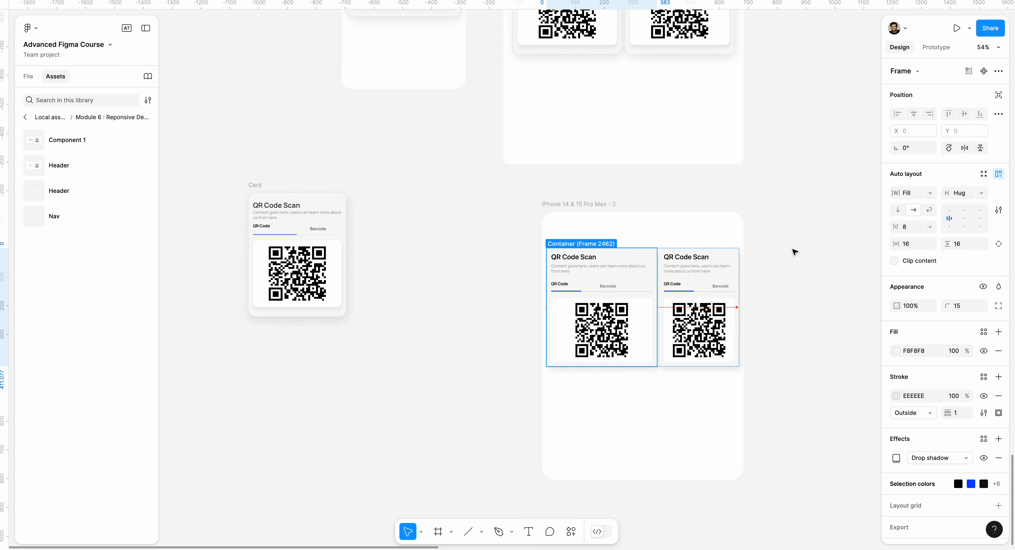
pyautogui.click(702, 272)
pyautogui.click(930, 193)
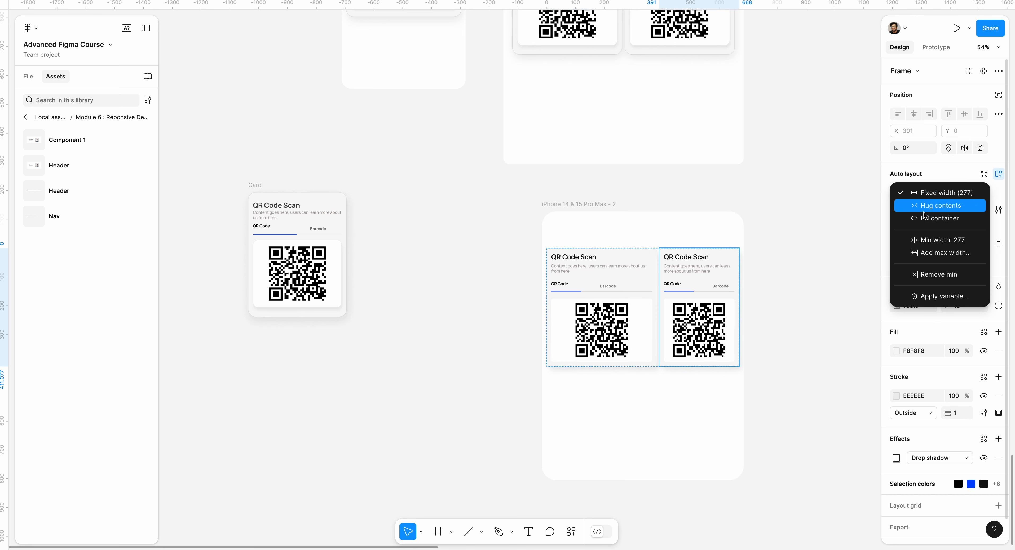
pyautogui.click(906, 206)
pyautogui.click(830, 202)
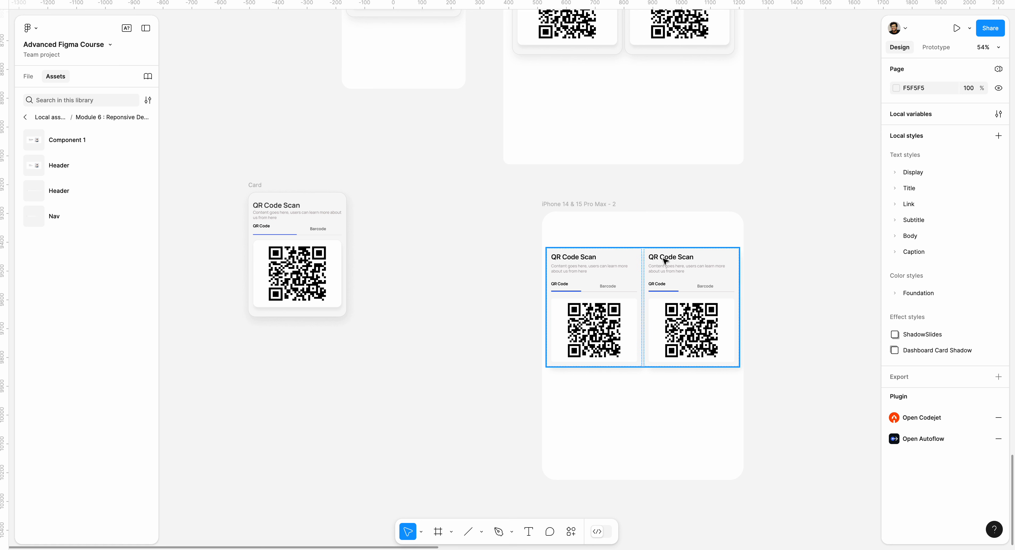
pyautogui.click(567, 213)
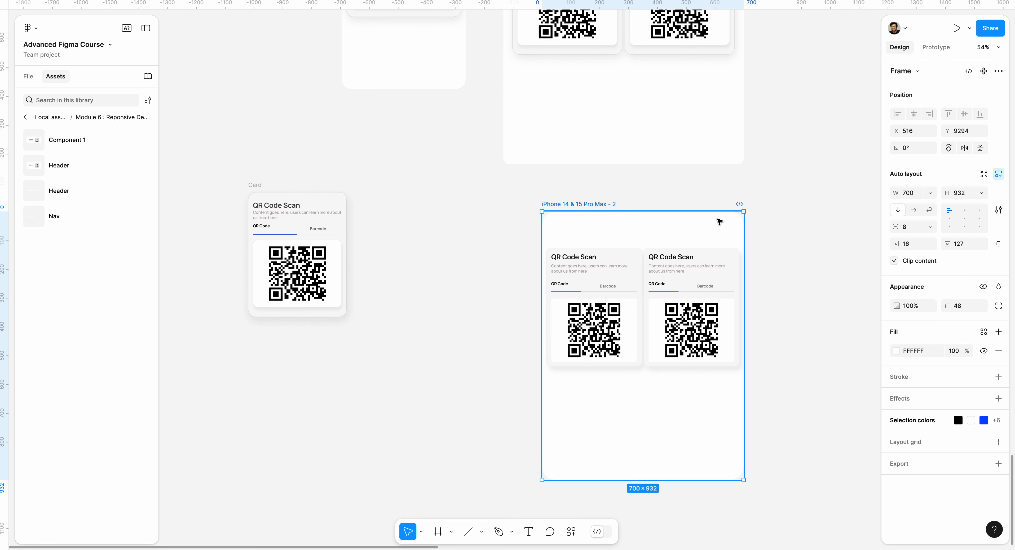
pyautogui.click(929, 194)
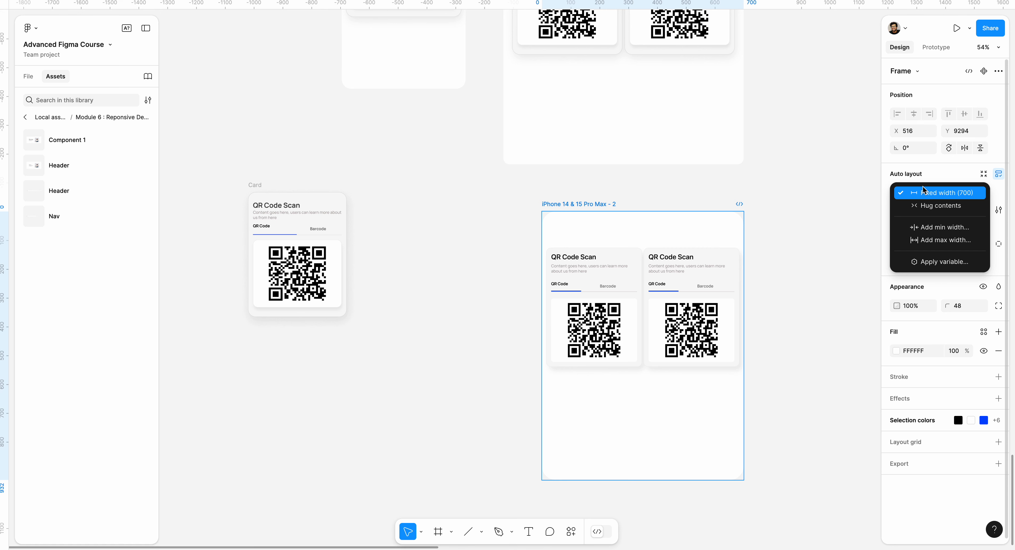
pyautogui.click(930, 177)
# Step: Move one card out of the row onto the canvas between the reference card and phone frame, and show the file's layers
pyautogui.click(690, 259)
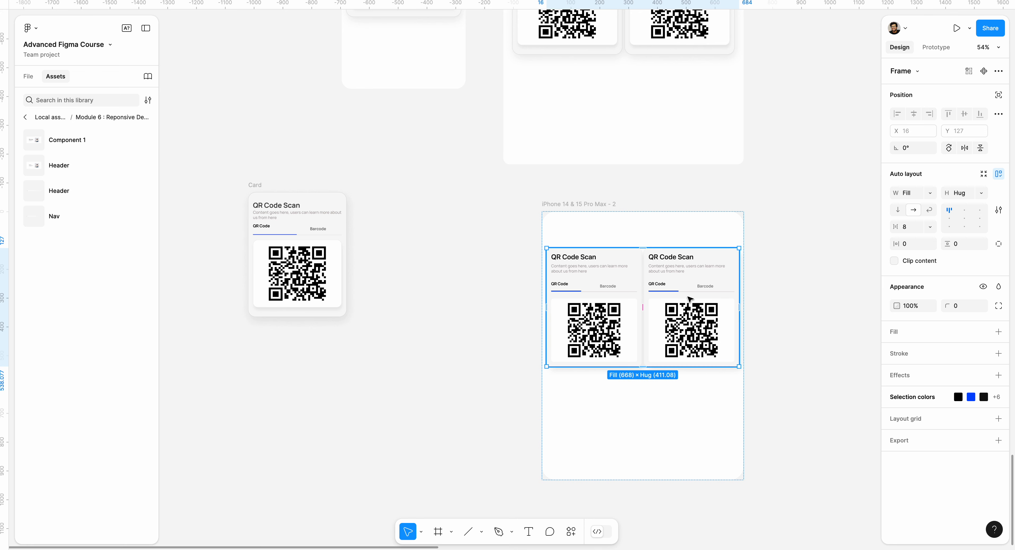
pyautogui.click(730, 301)
pyautogui.moveTo(731, 301); pyautogui.dragTo(477, 306)
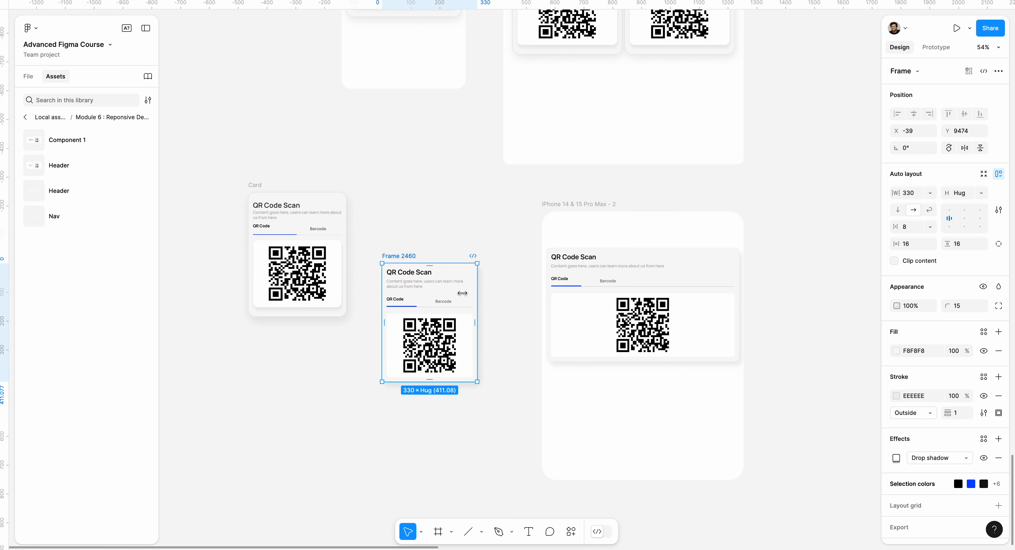
pyautogui.click(20, 78)
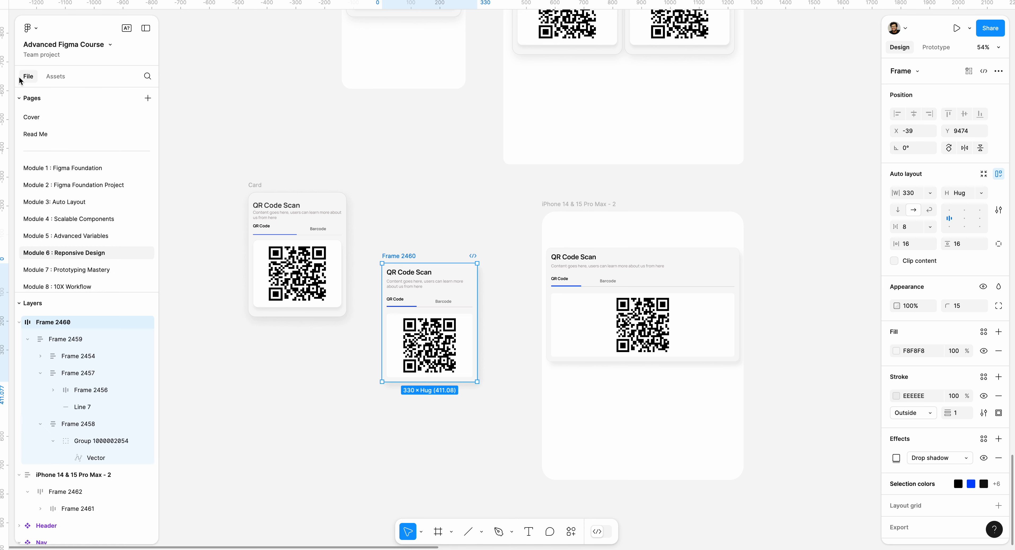
pyautogui.scroll(-3, 287, 222)
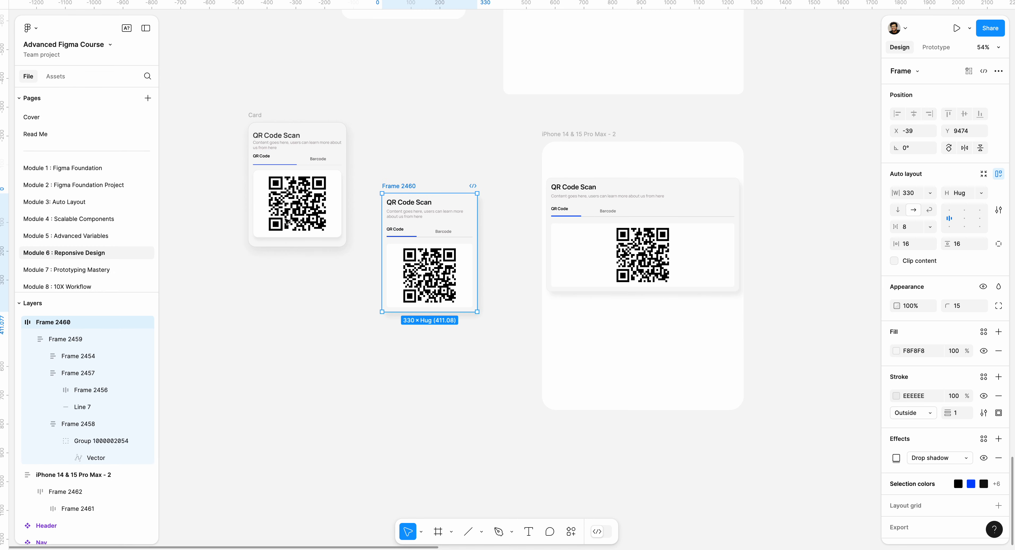